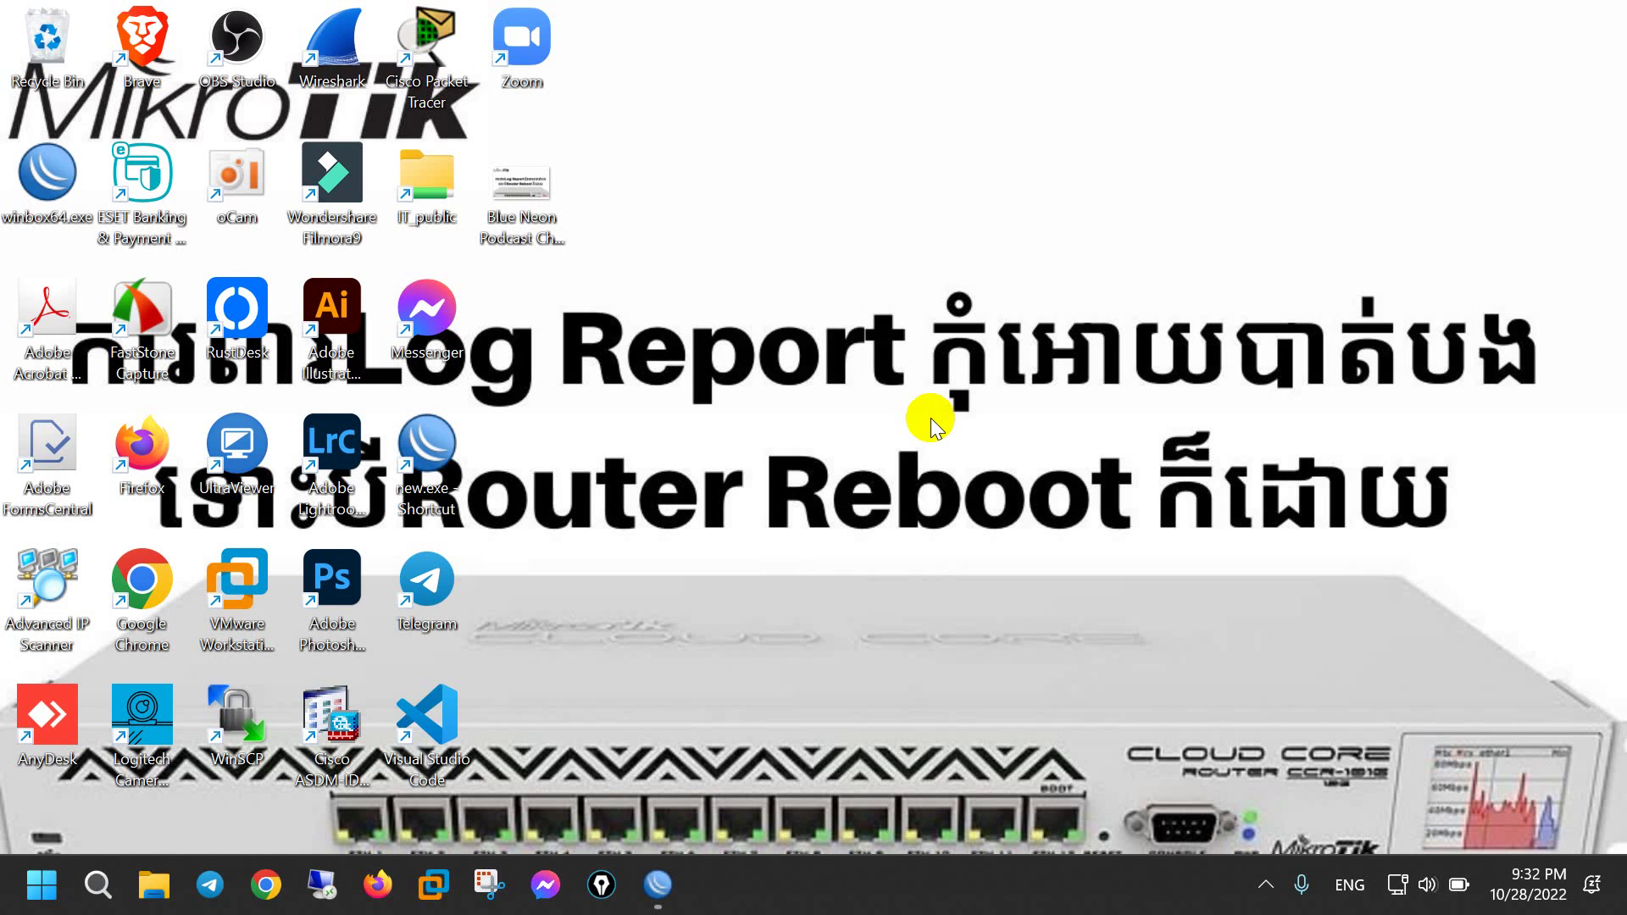
Step: Bring up the open WinBox session and examine the router's log entries for link changes, admin logins and added queues
left_click(660, 889)
left_click(780, 264)
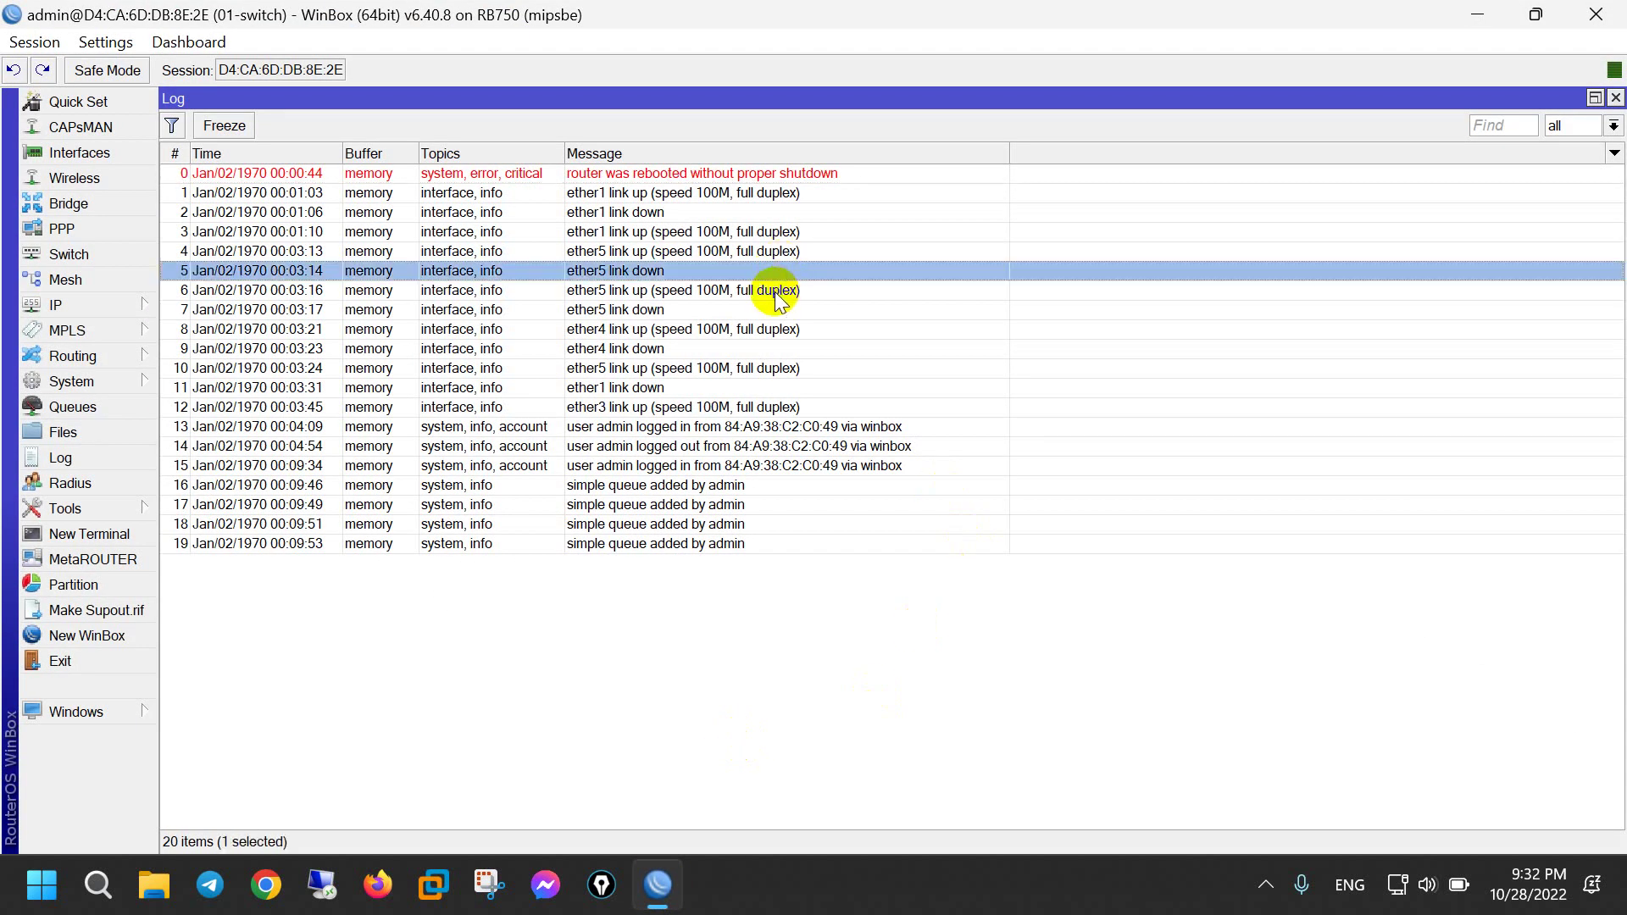
left_click(628, 468)
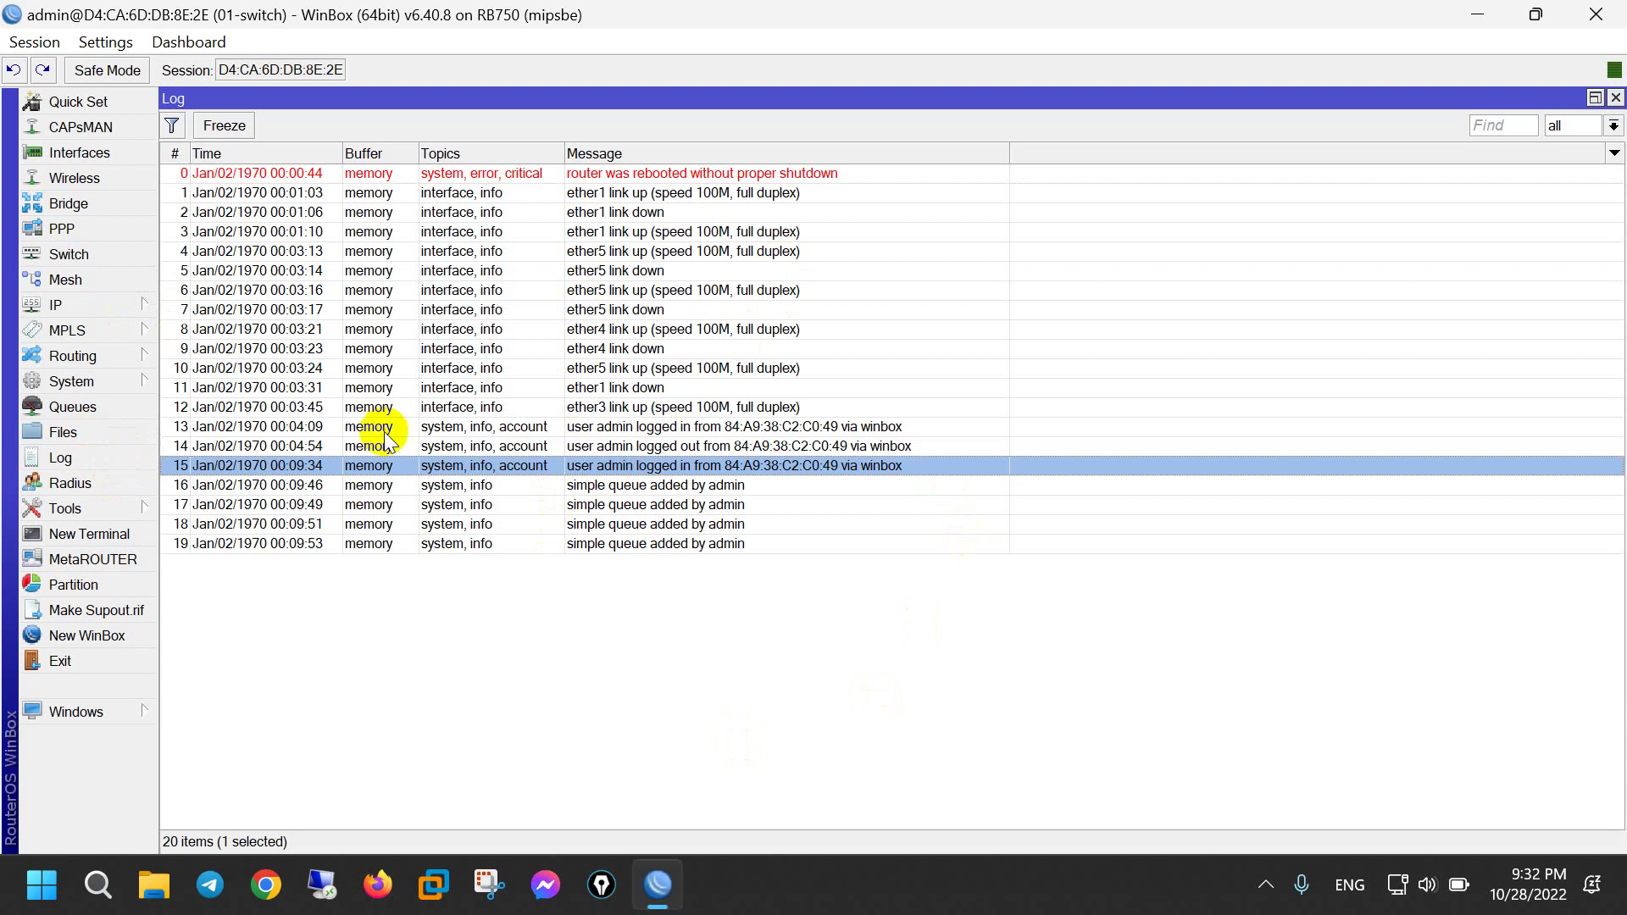
left_click(674, 348)
left_click(702, 467)
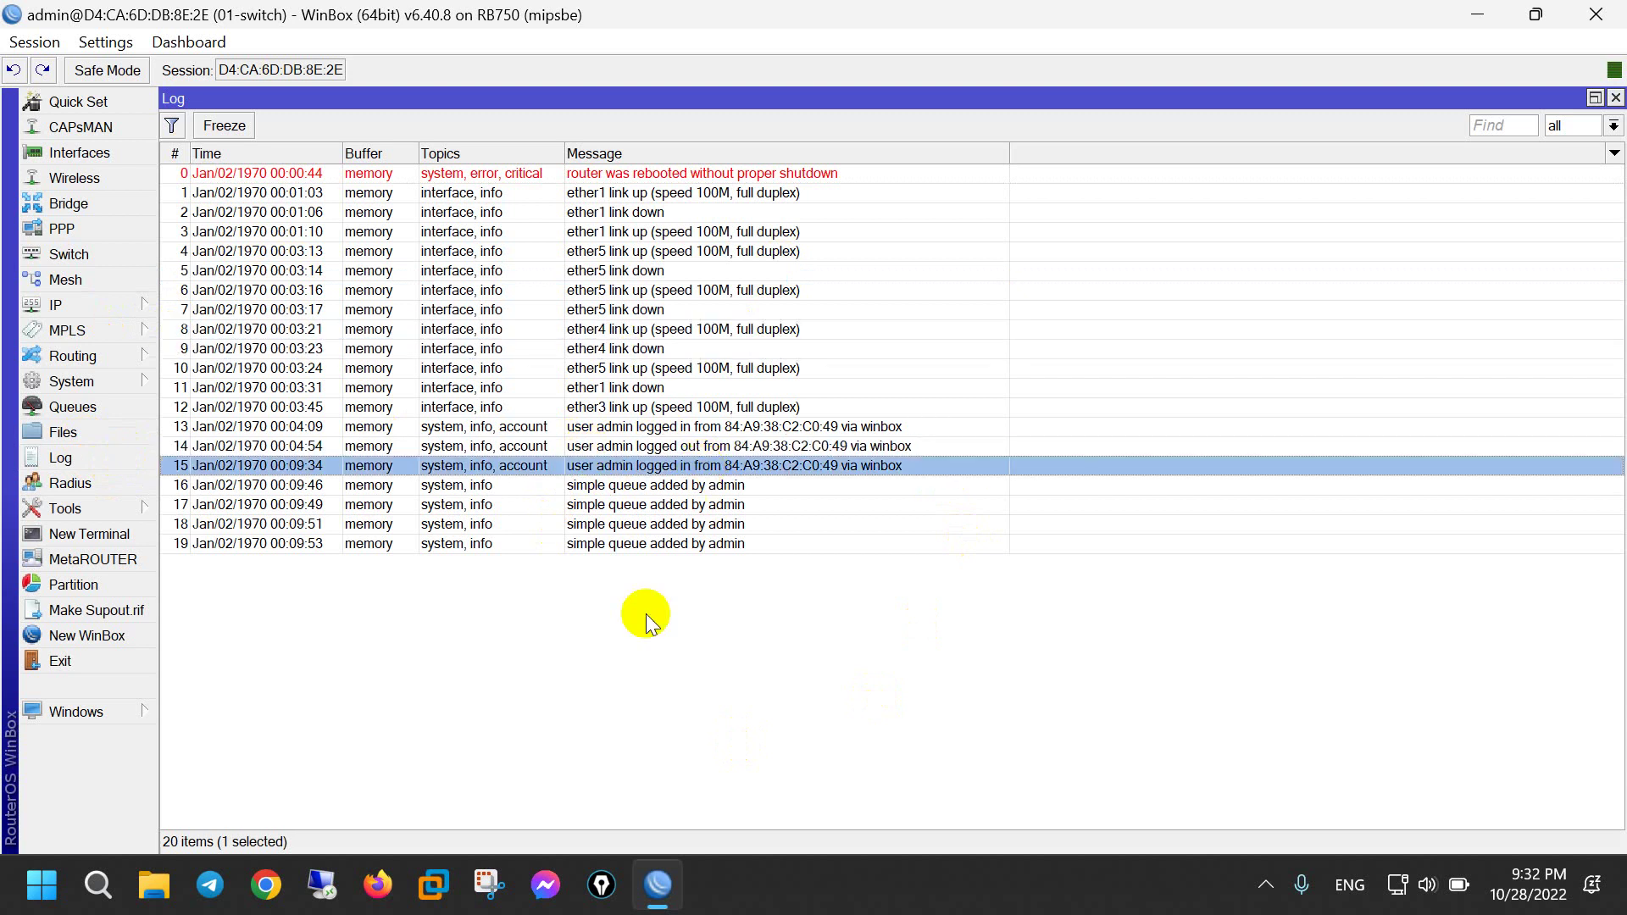
left_click(666, 543)
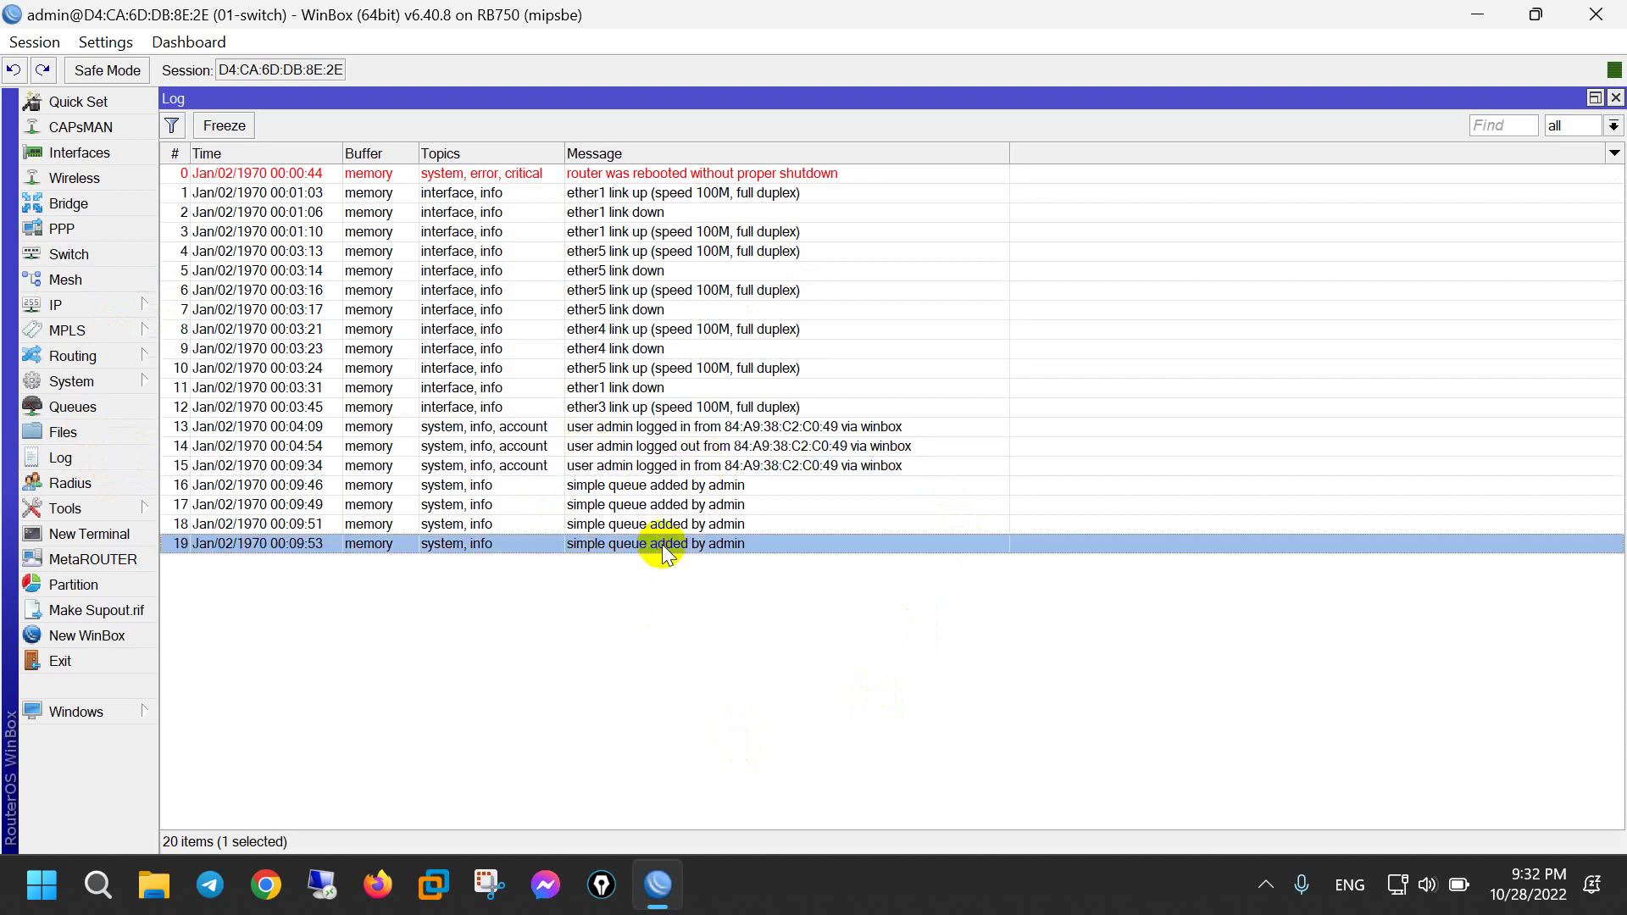
left_click(798, 408)
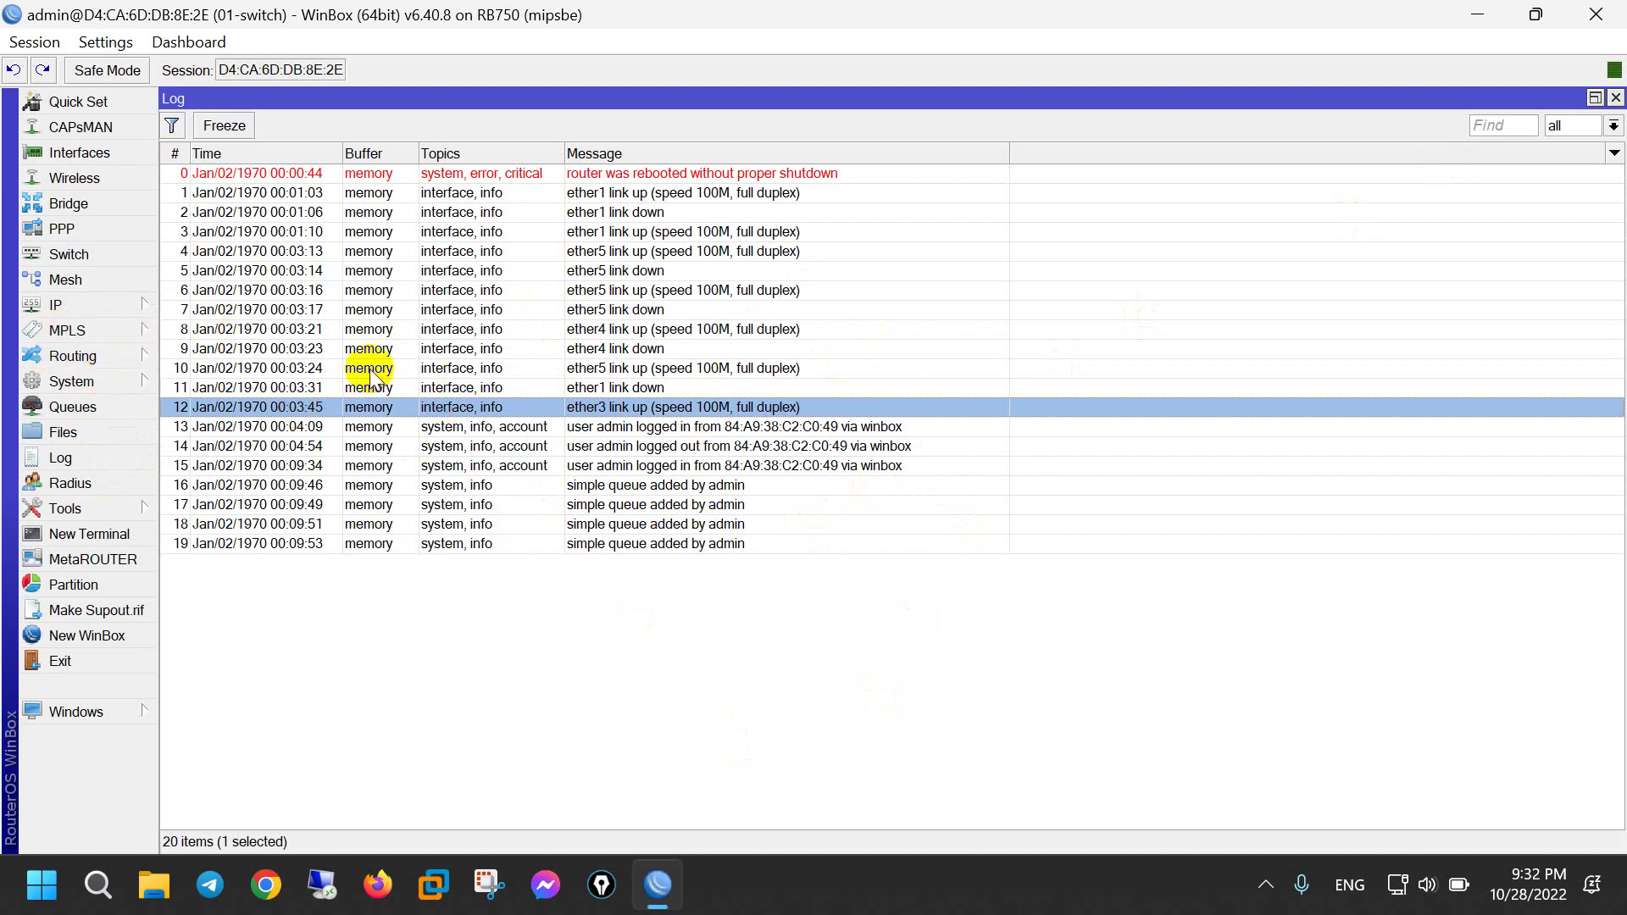
Step: Reboot the router and close the WinBox session window
left_click(110, 386)
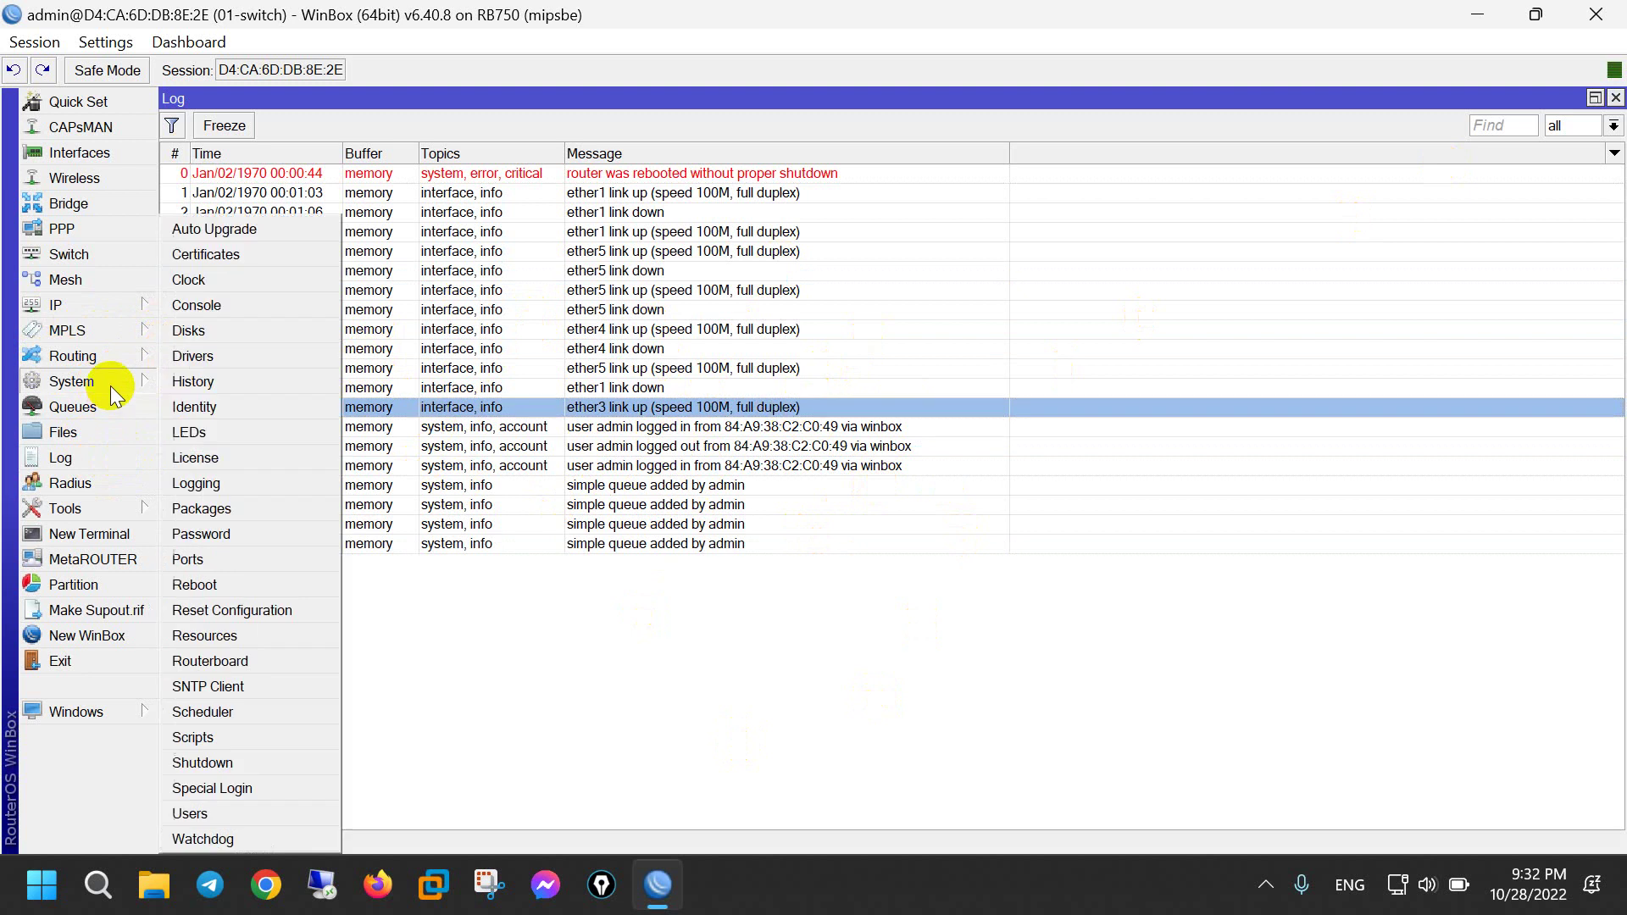
left_click(246, 581)
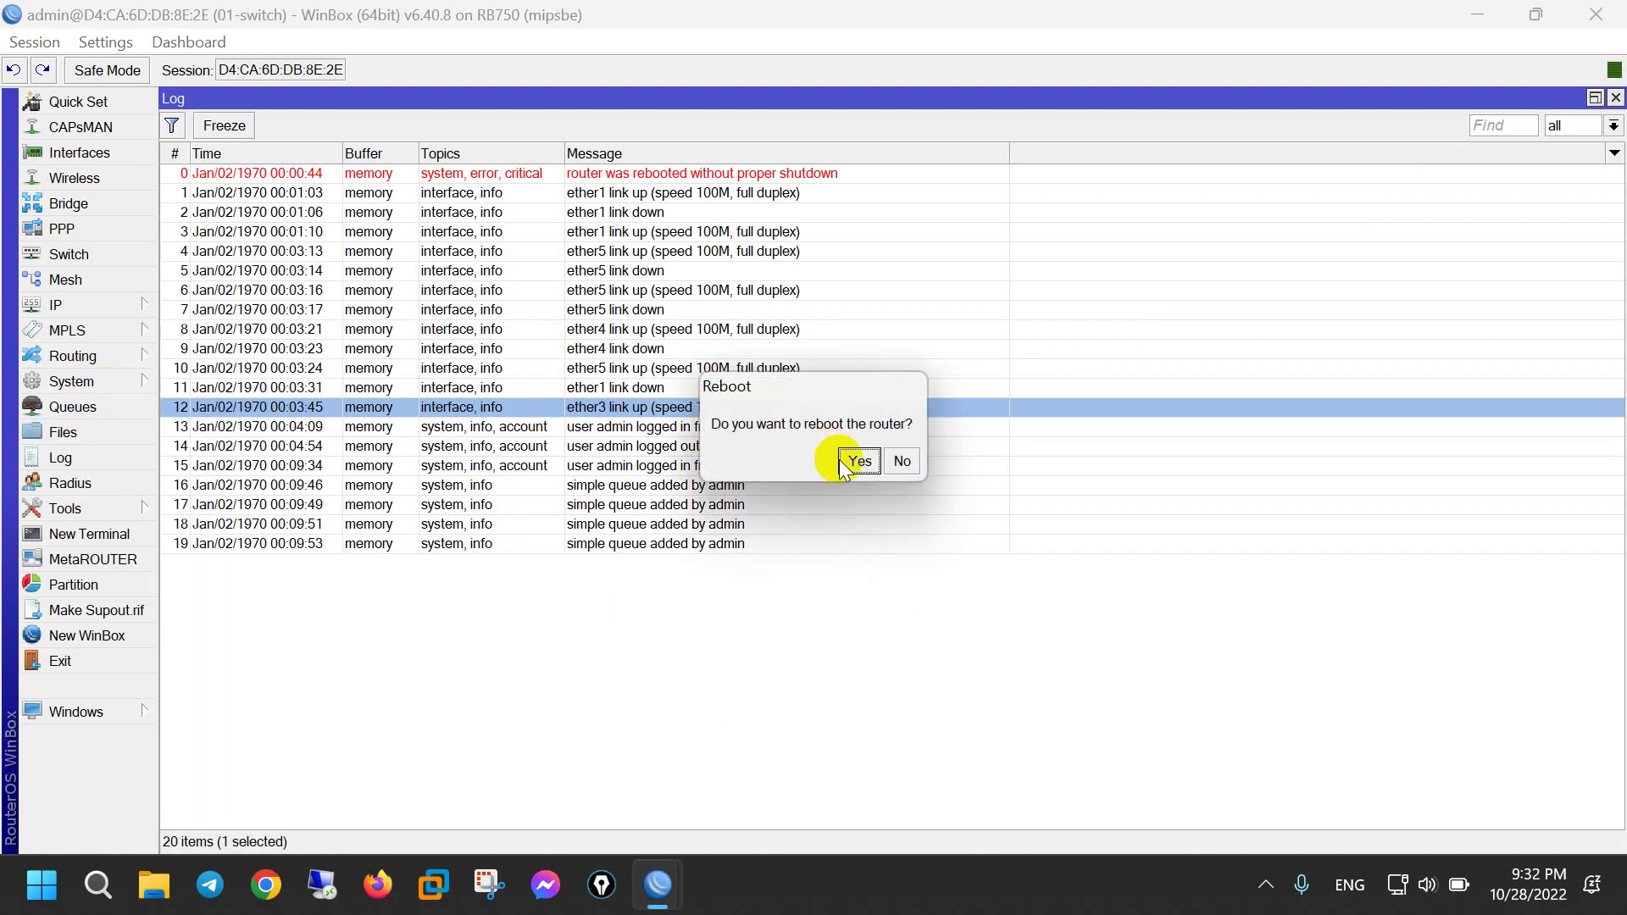
left_click(855, 464)
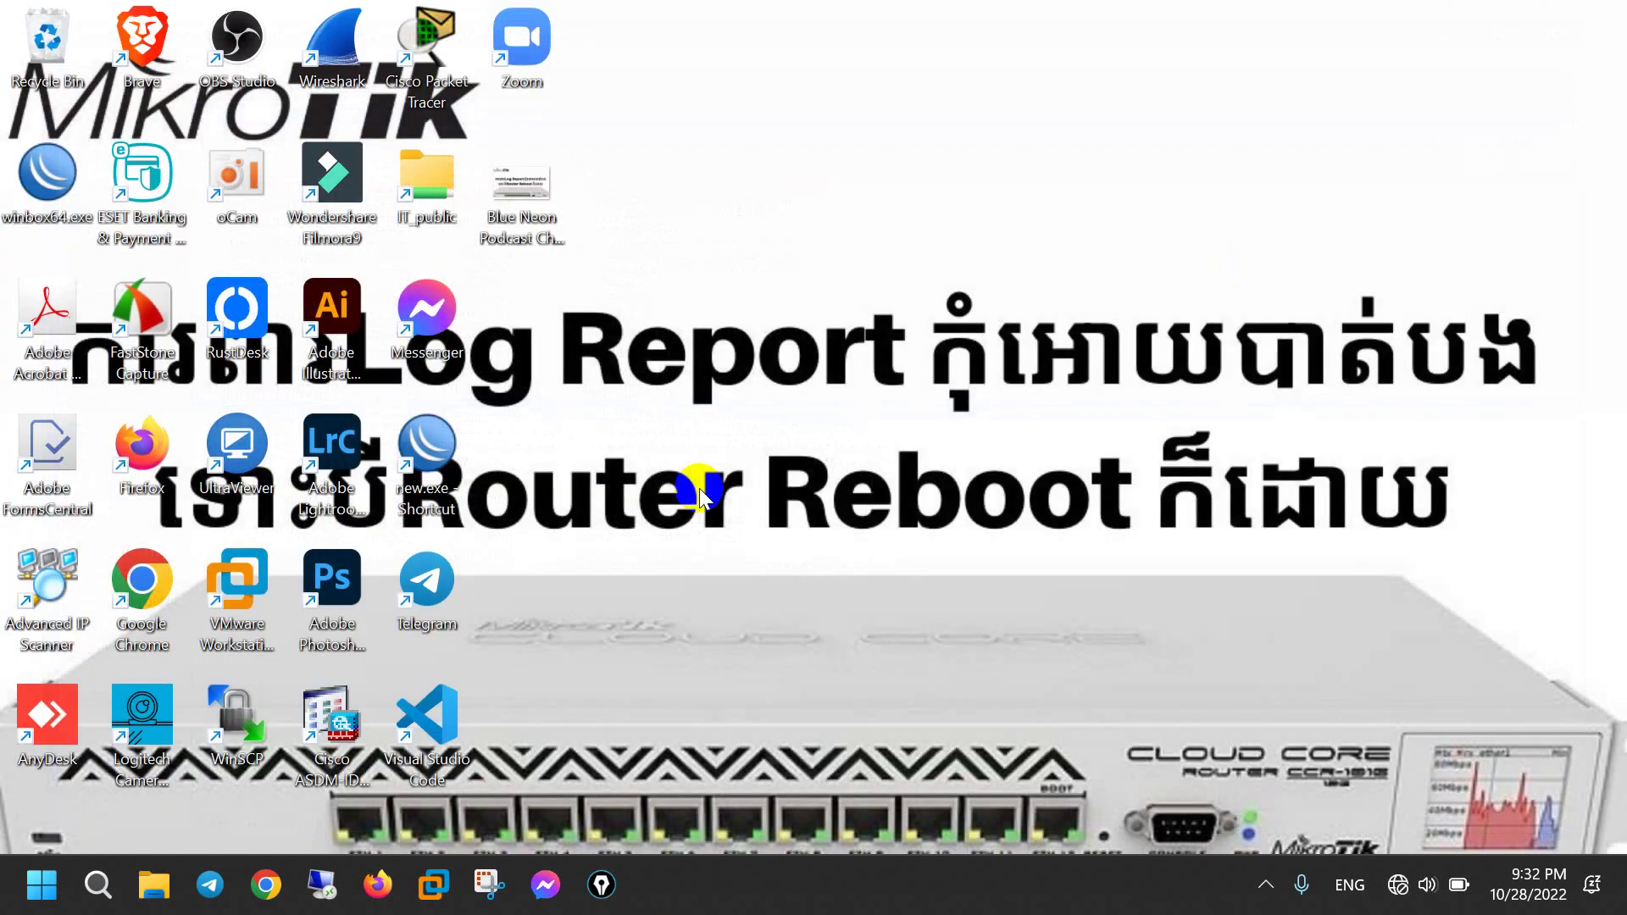
left_click(1595, 14)
right_click(916, 178)
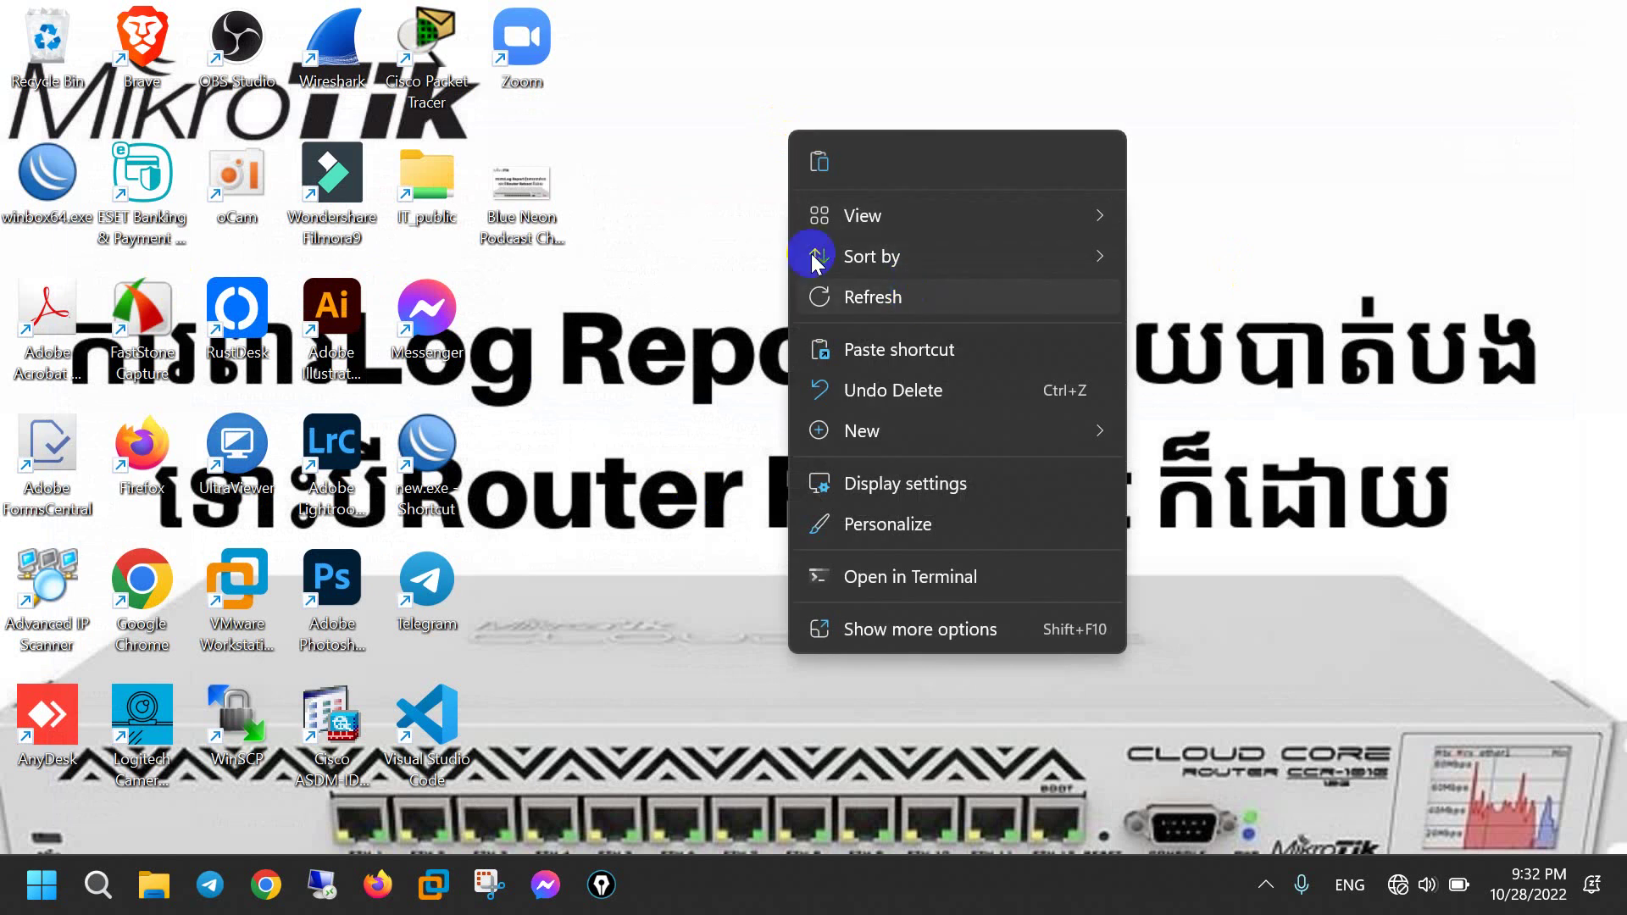
left_click(908, 298)
Step: Start WinBox, refresh the neighbors until the RB750 named 01-switch is found, and connect to it as admin
double_click(47, 172)
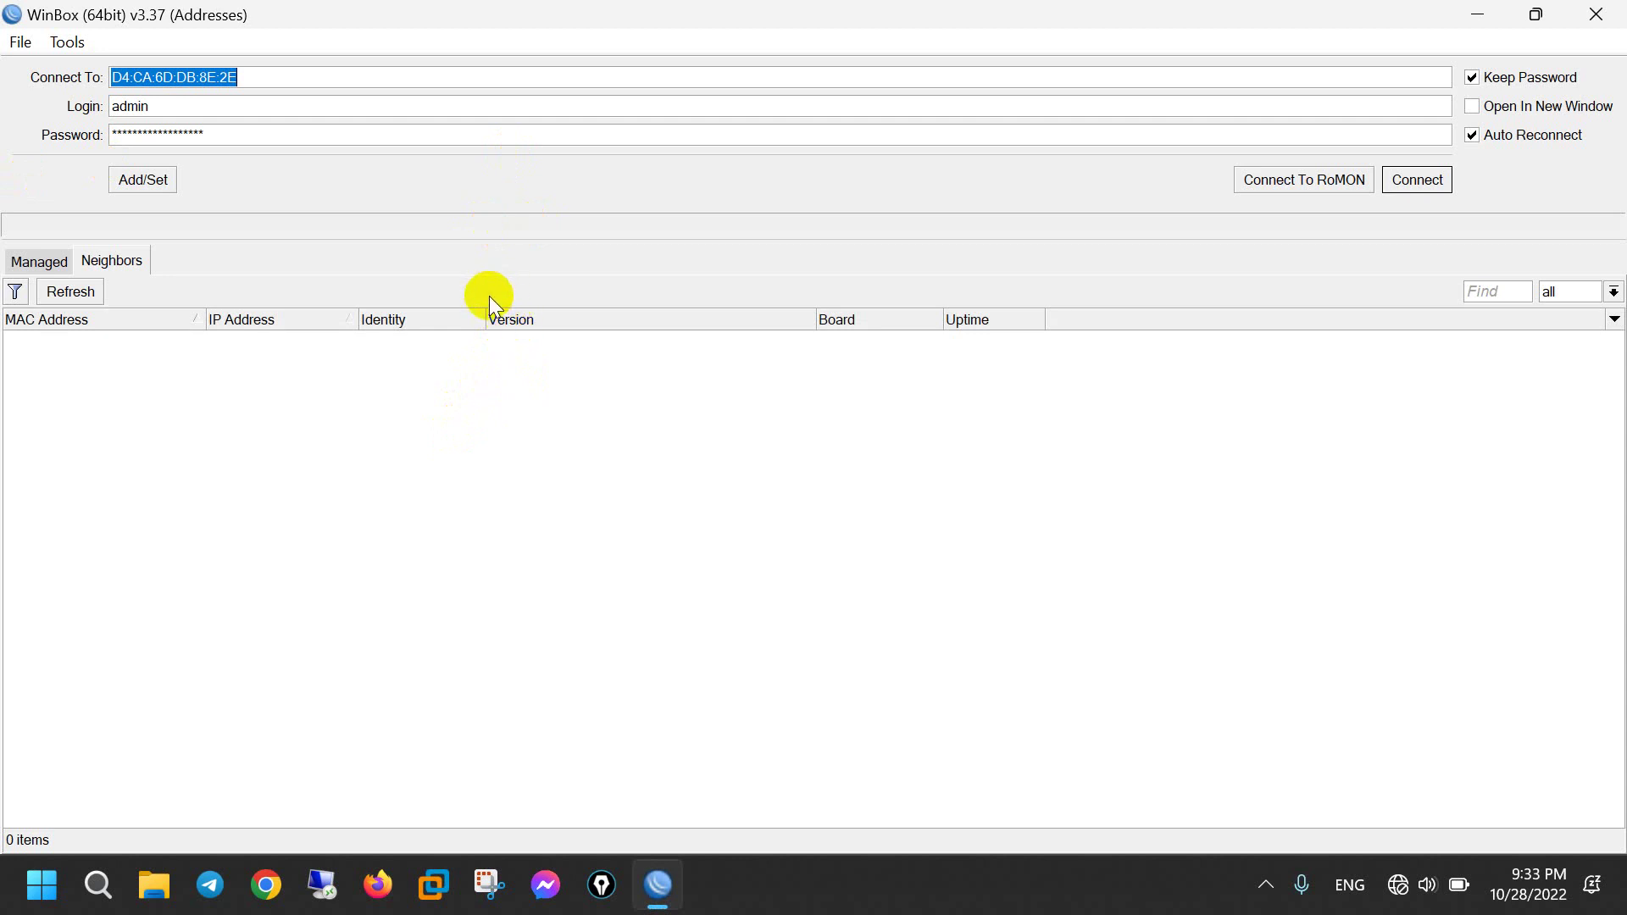
left_click(69, 293)
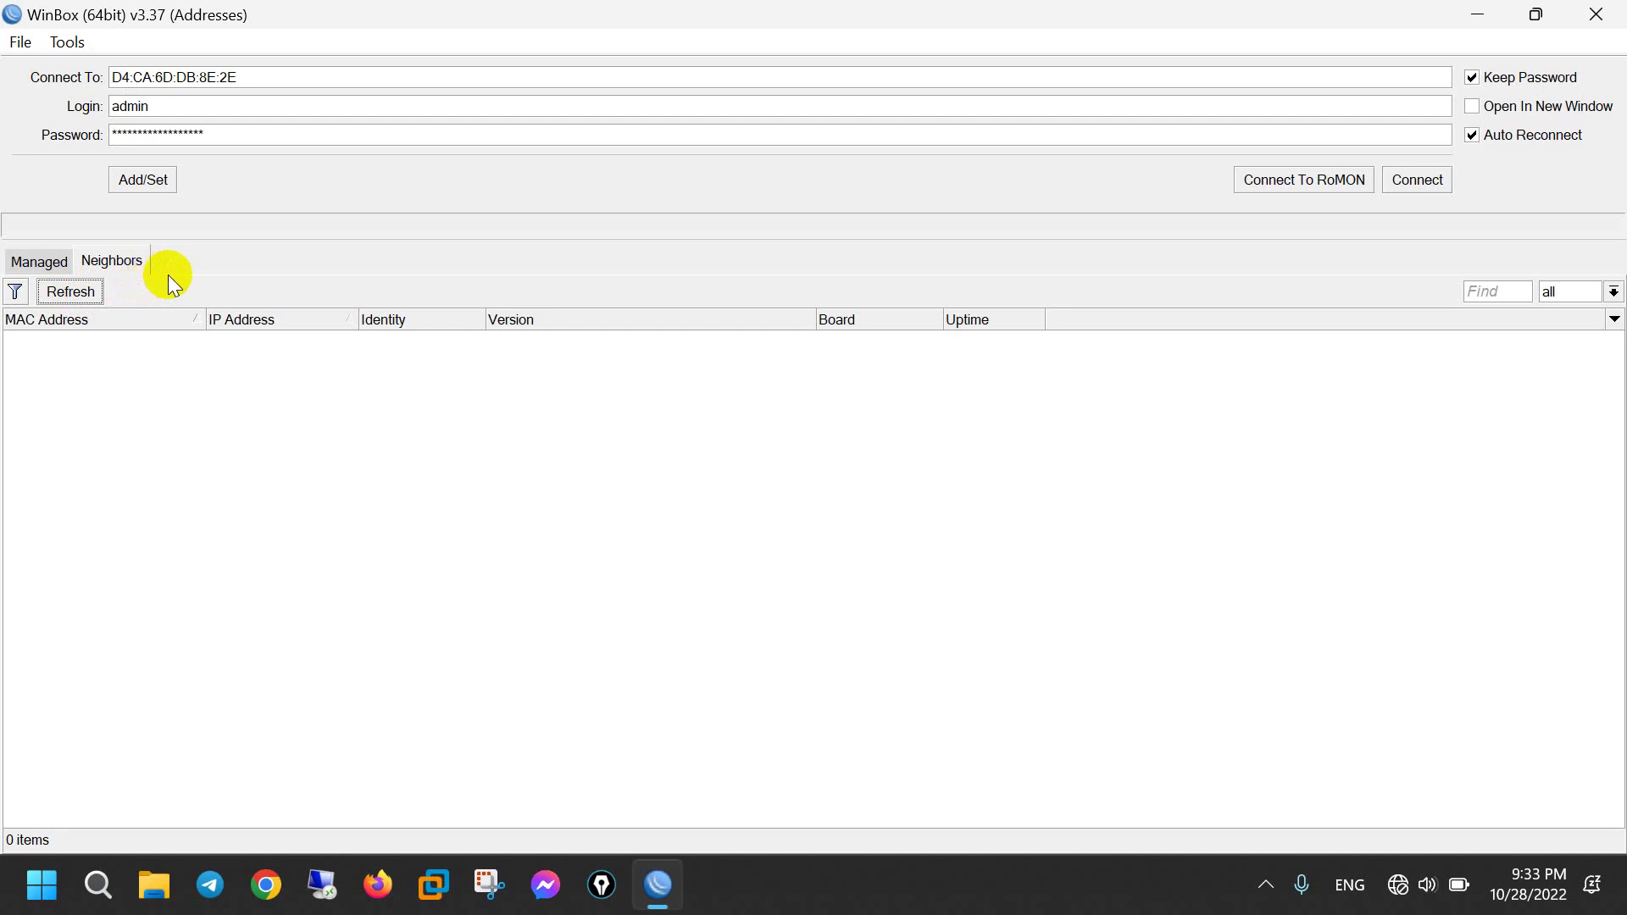
left_click(78, 290)
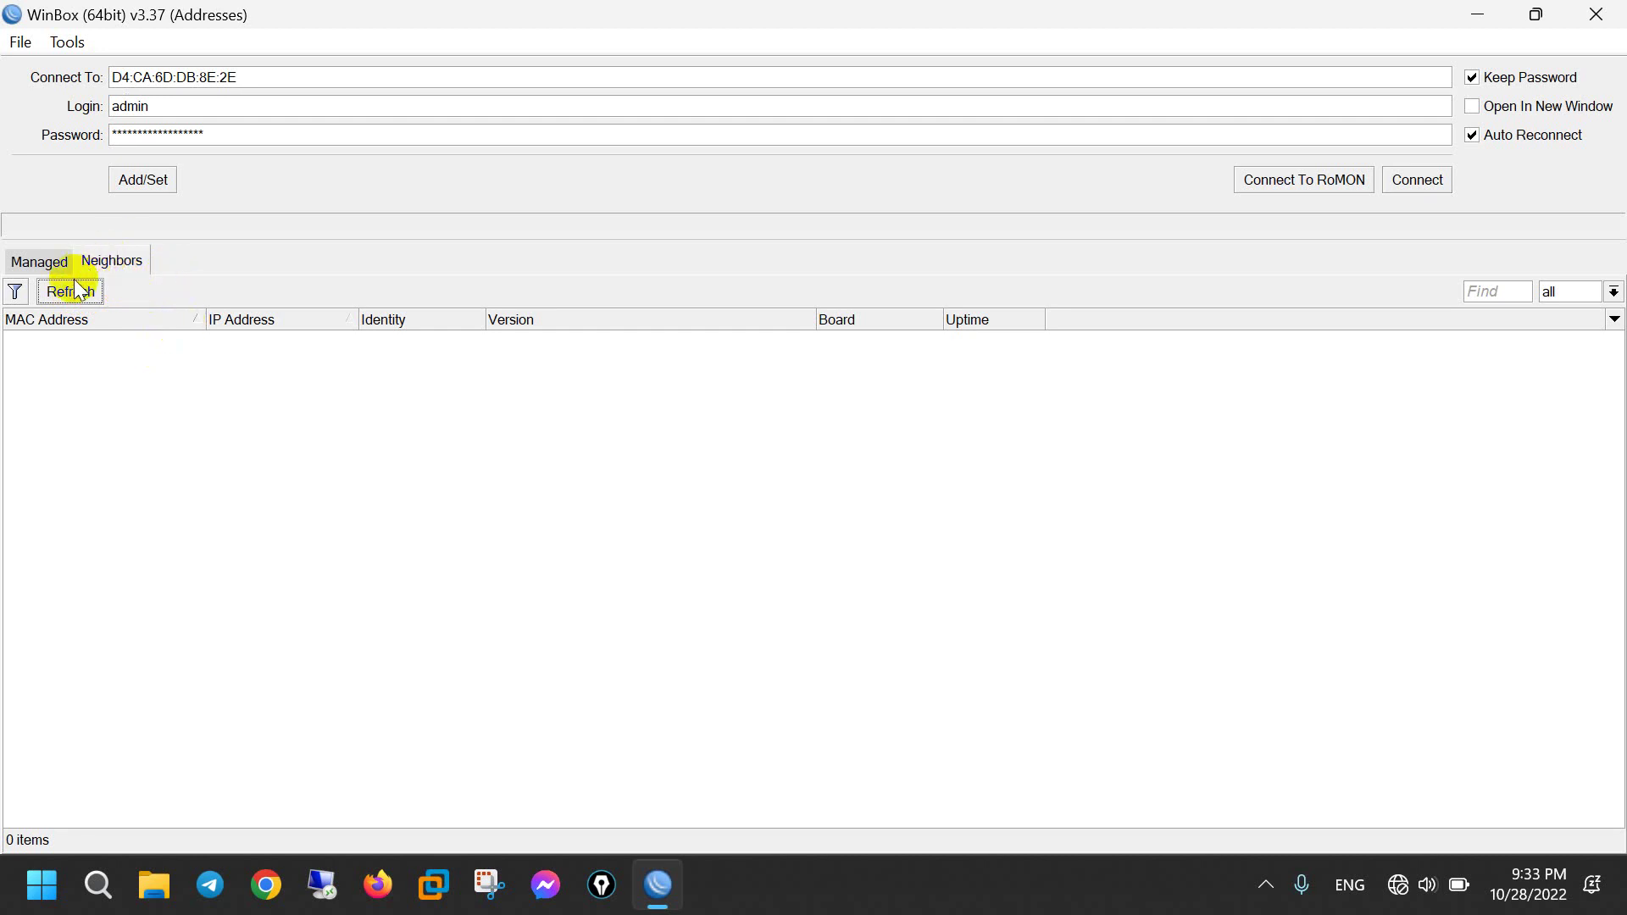
left_click(86, 293)
left_click(113, 338)
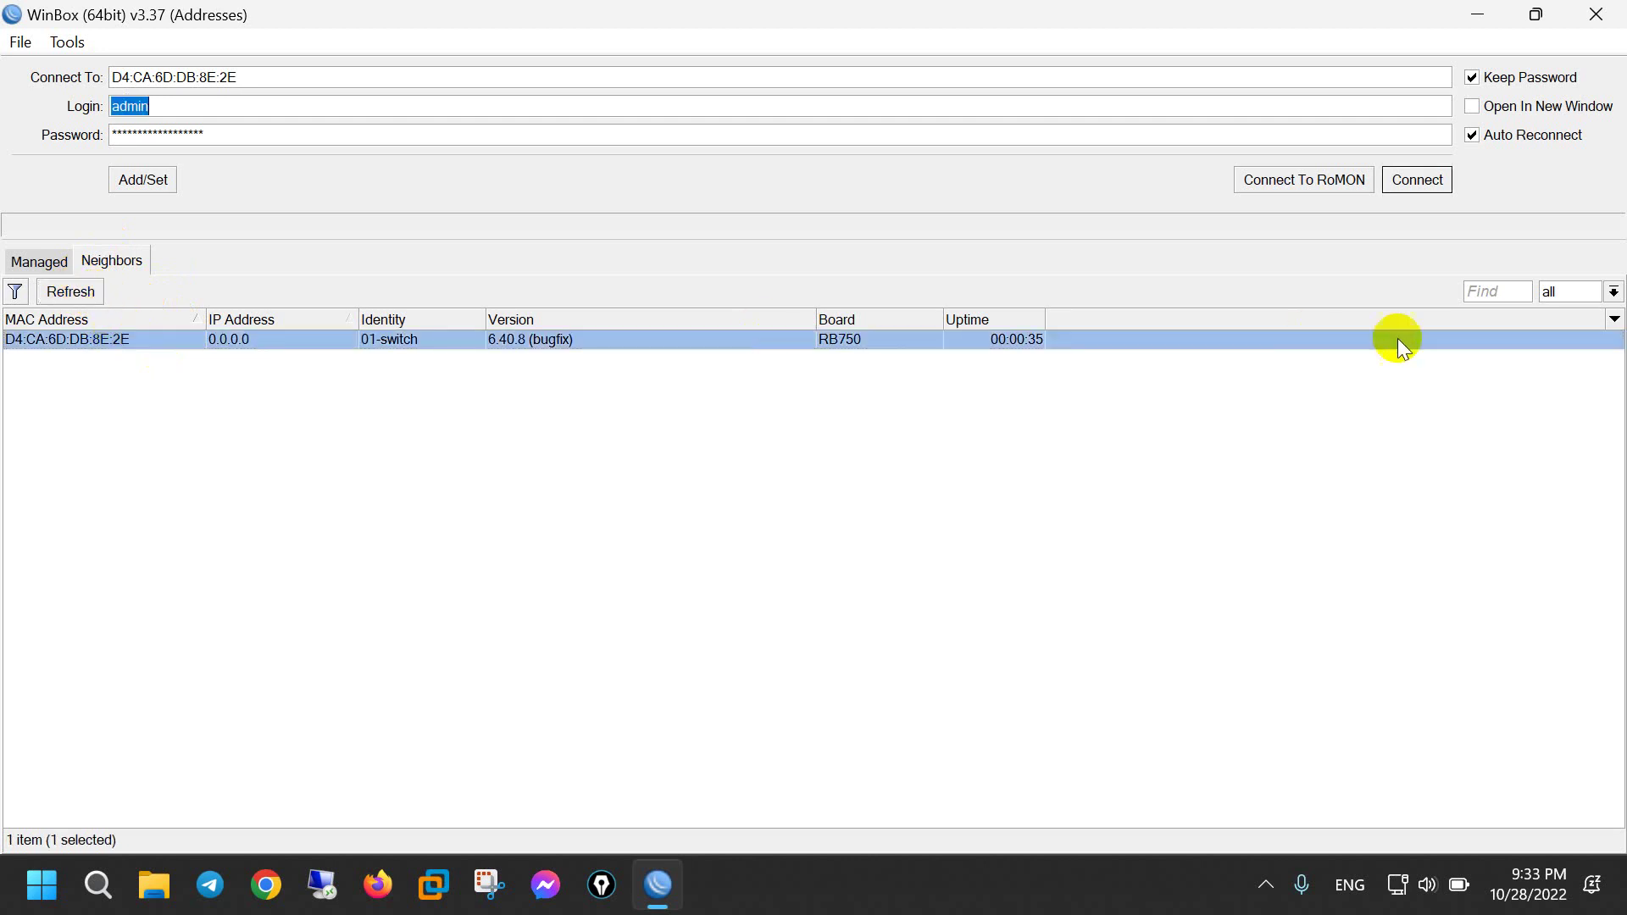
left_click(1417, 181)
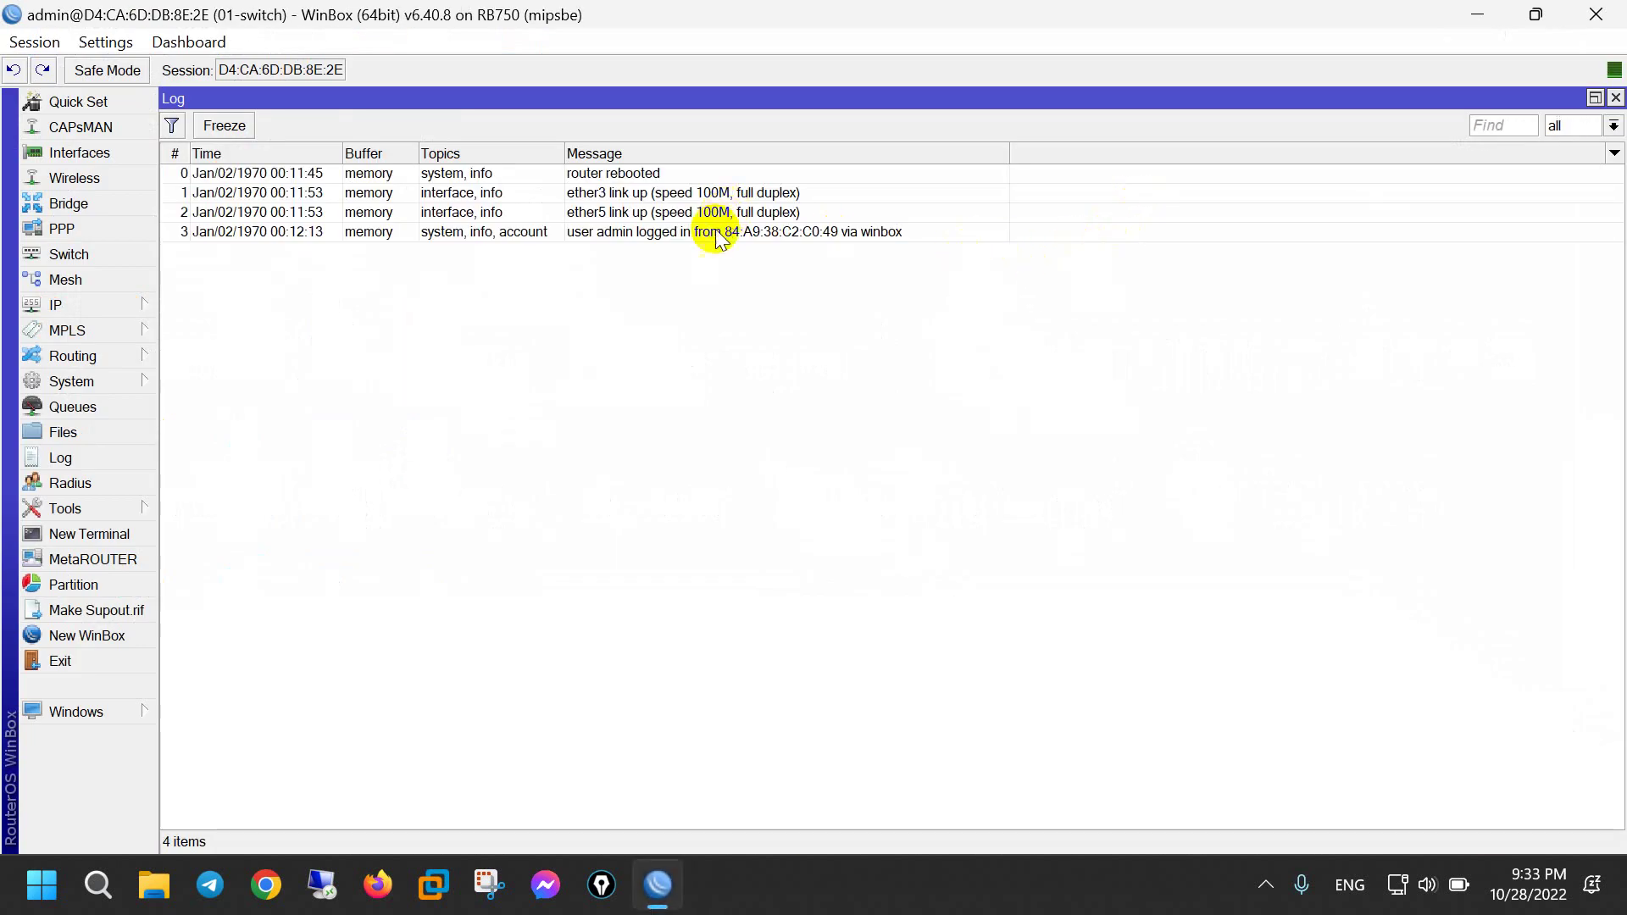
Step: Examine the log after the reboot, filtering it by the memory buffer and then showing all entries again
left_click(715, 231)
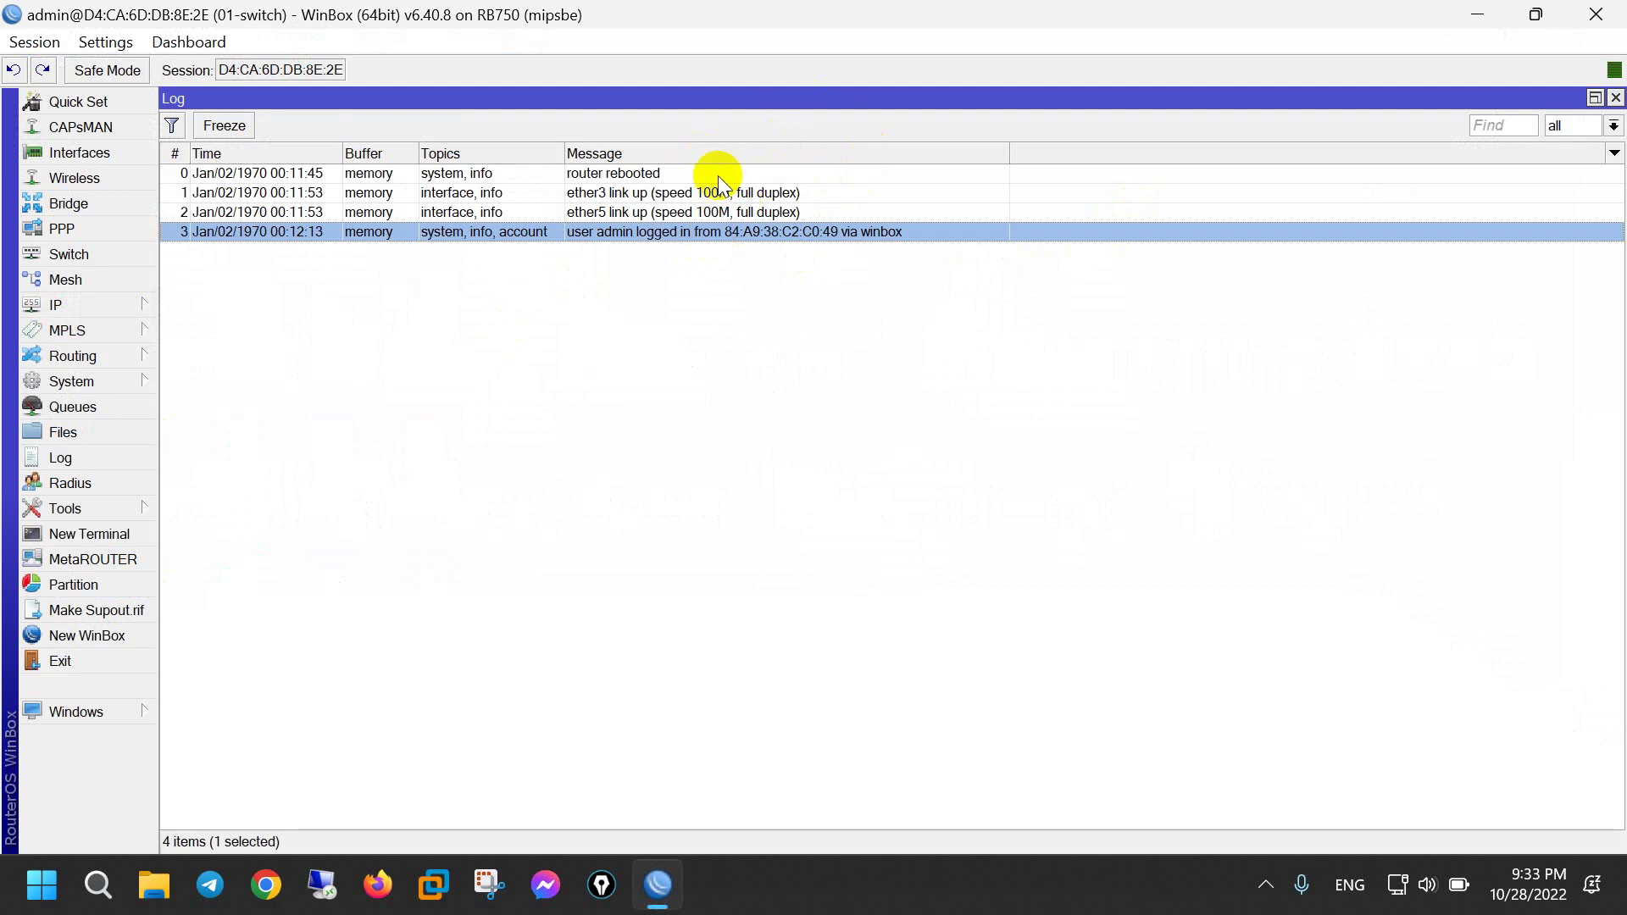
left_click(1559, 129)
left_click(1582, 166)
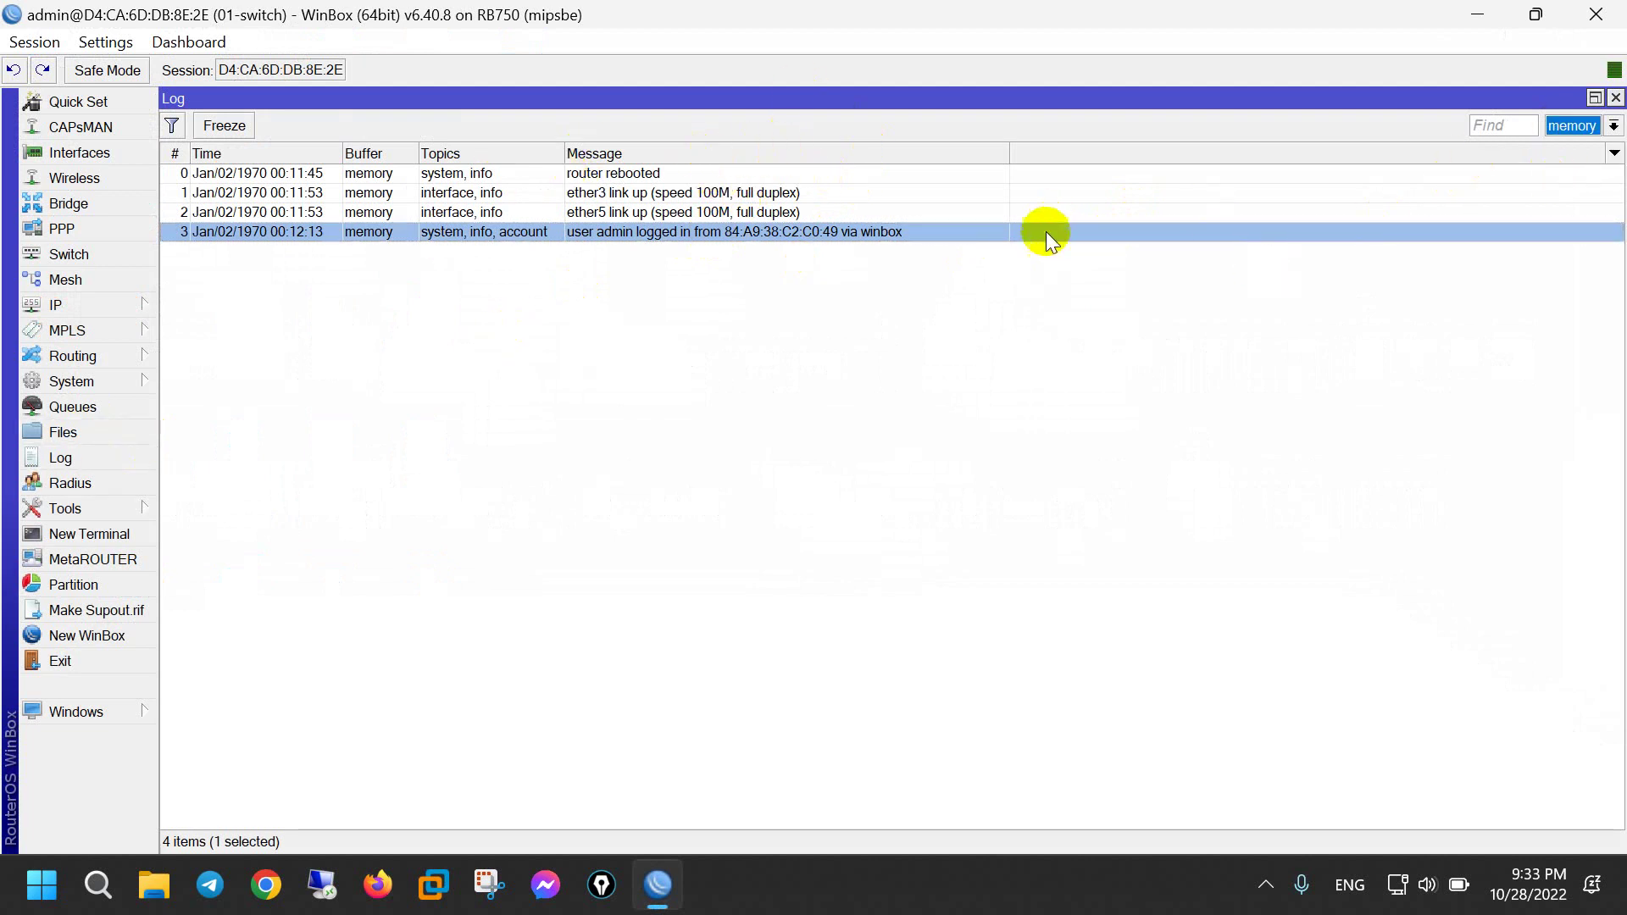
left_click(1612, 126)
left_click(1540, 151)
left_click(1612, 126)
left_click(1578, 148)
left_click(944, 404)
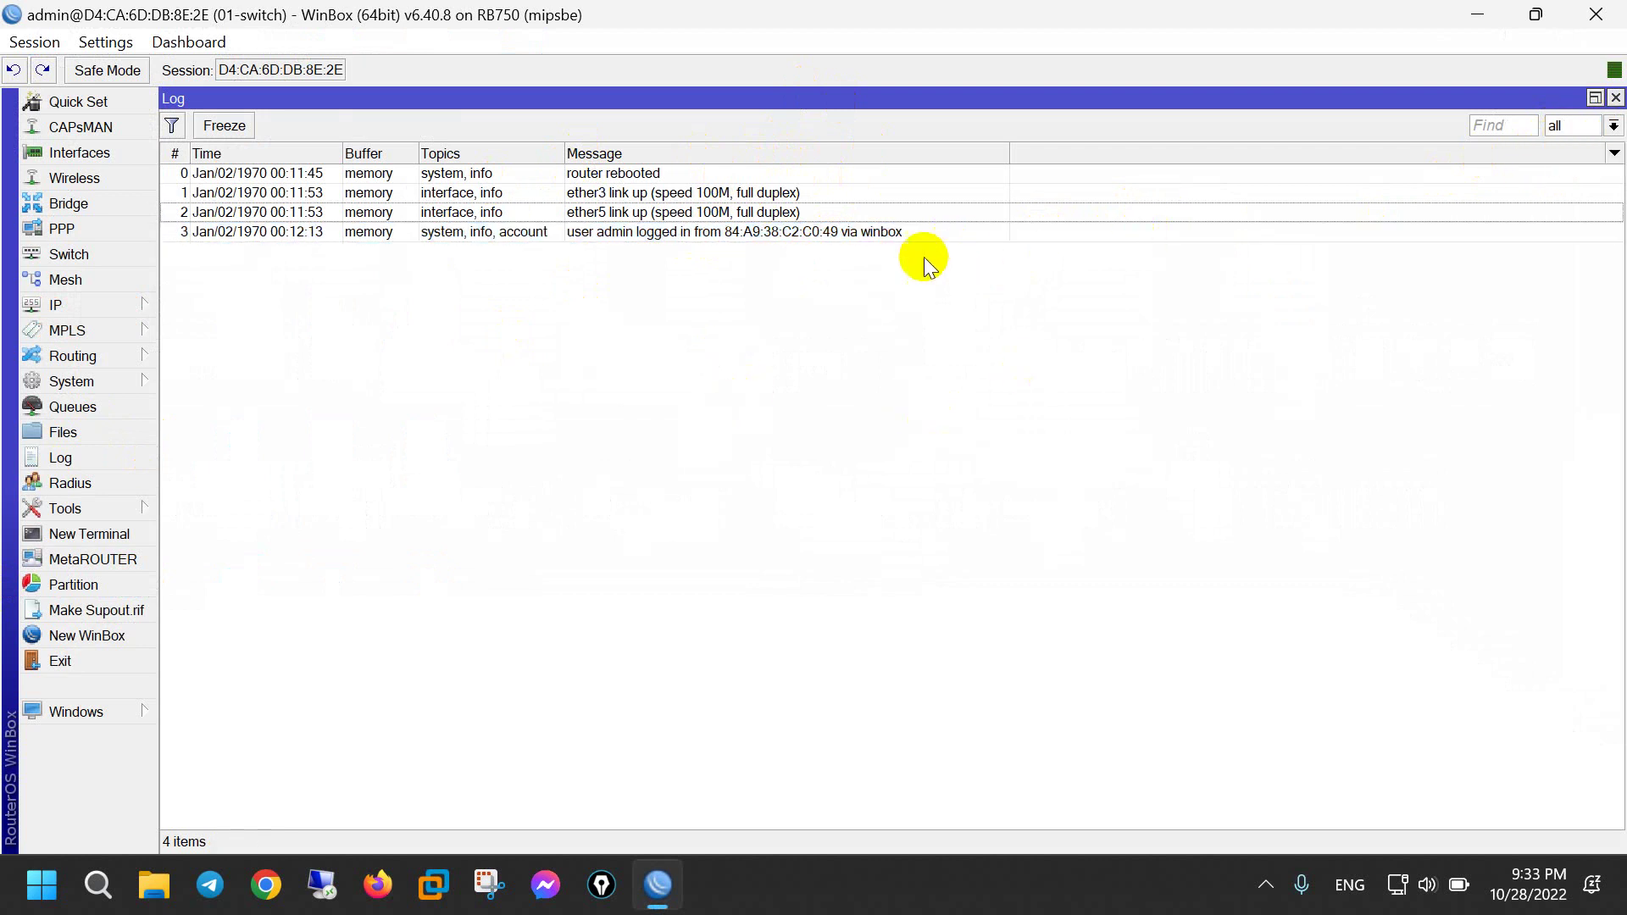
Step: Open the router's list of simple queues
left_click(119, 405)
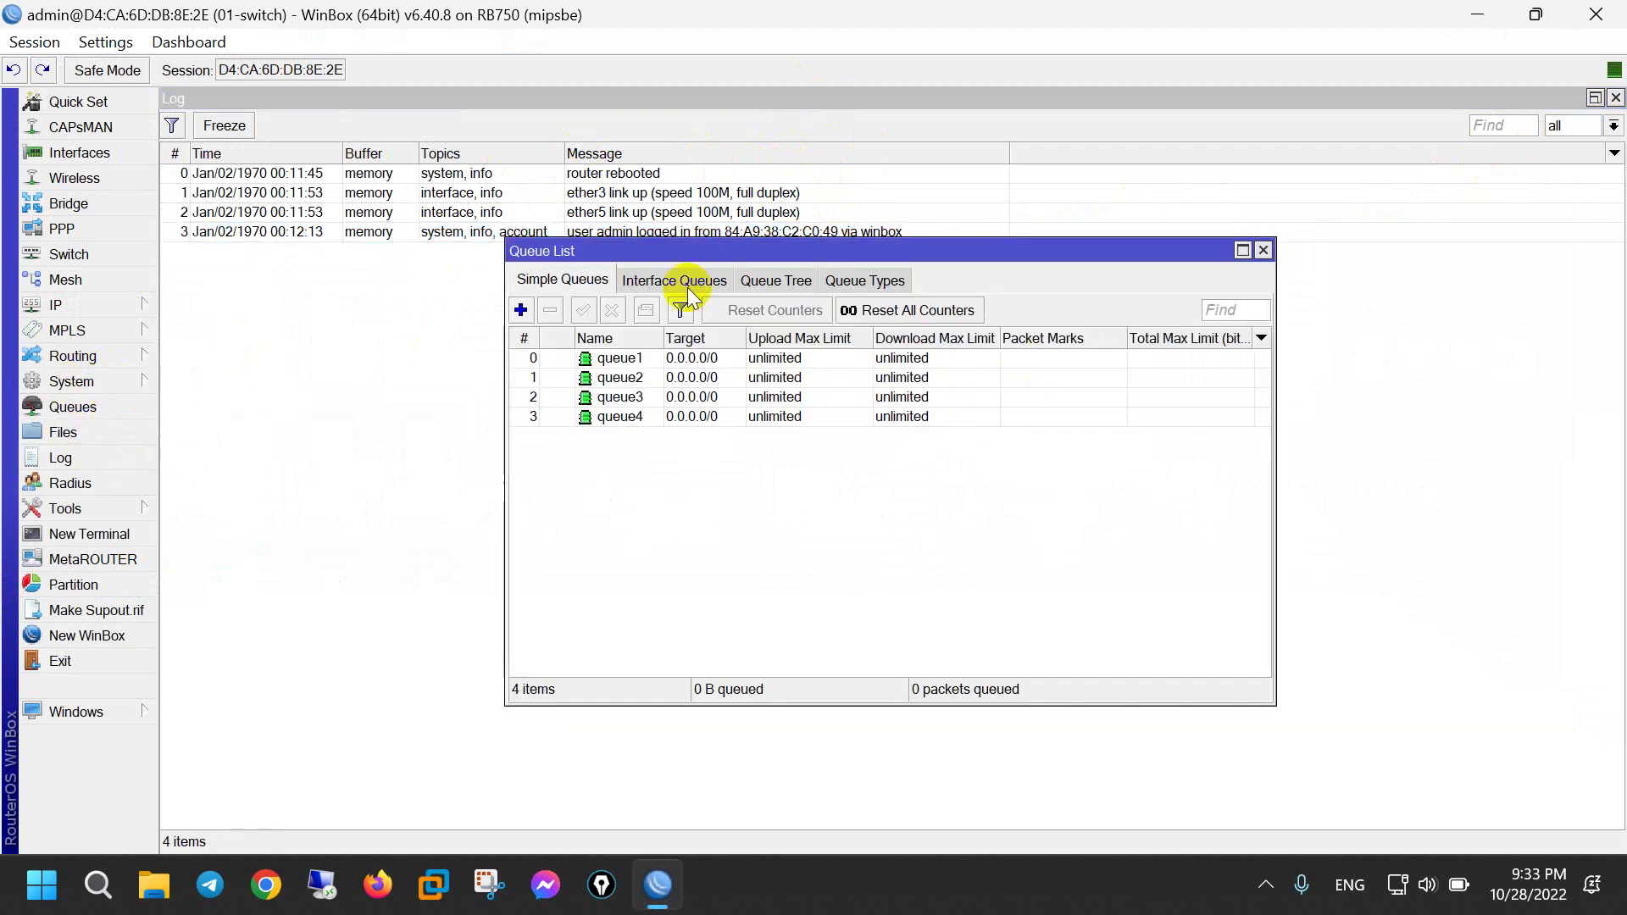
left_click(619, 361)
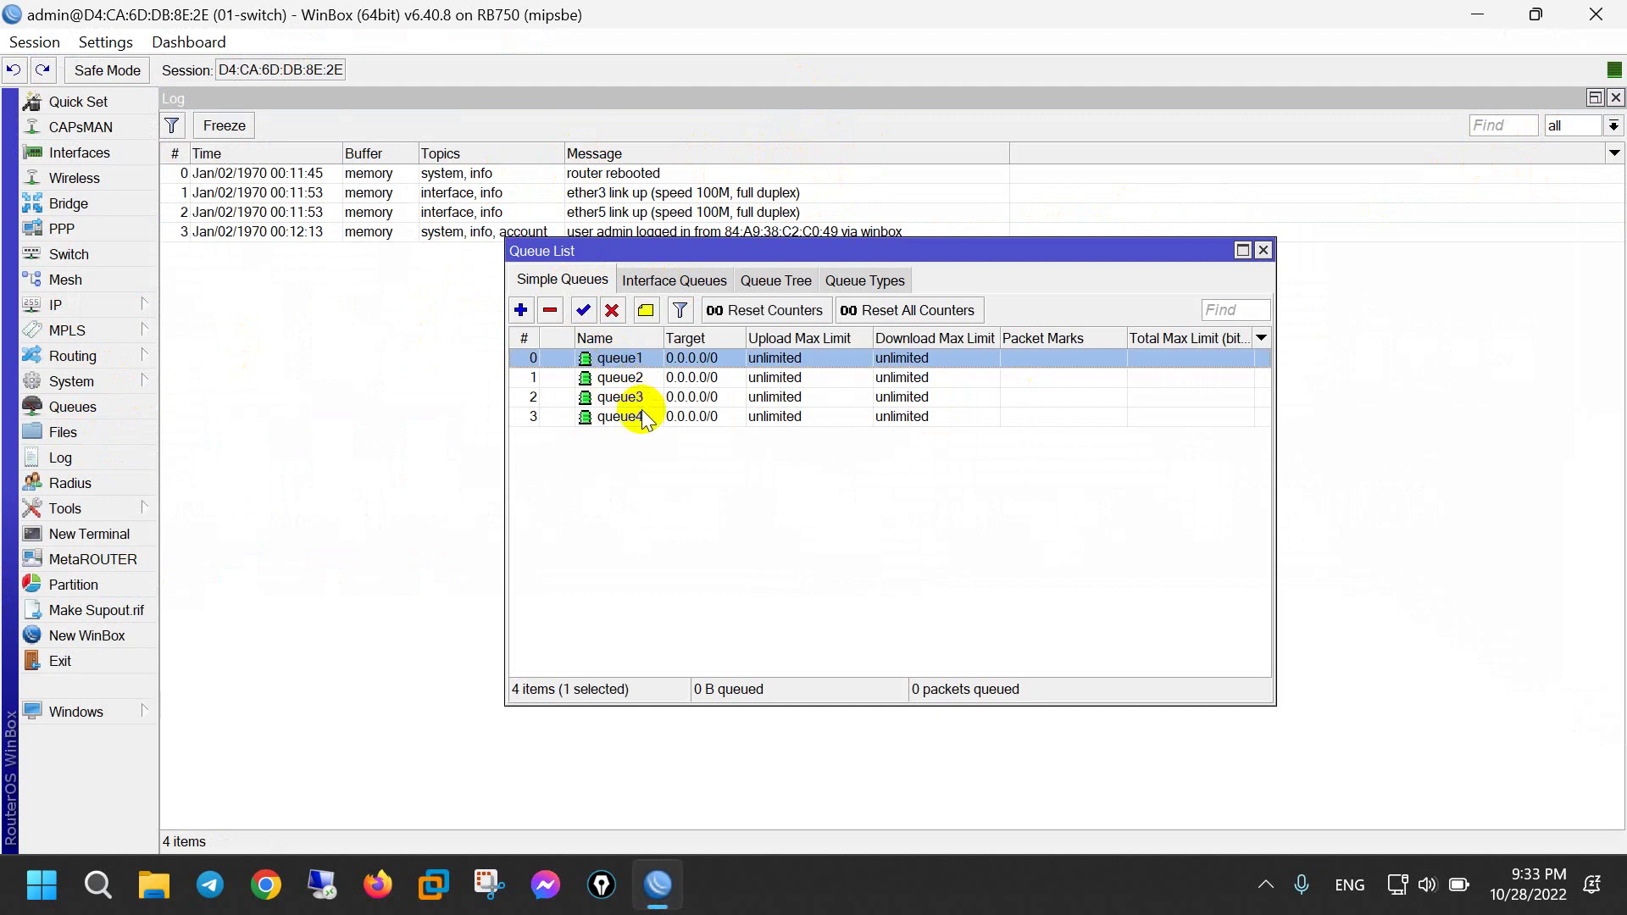
left_click(642, 415, "shift")
right_click(664, 411)
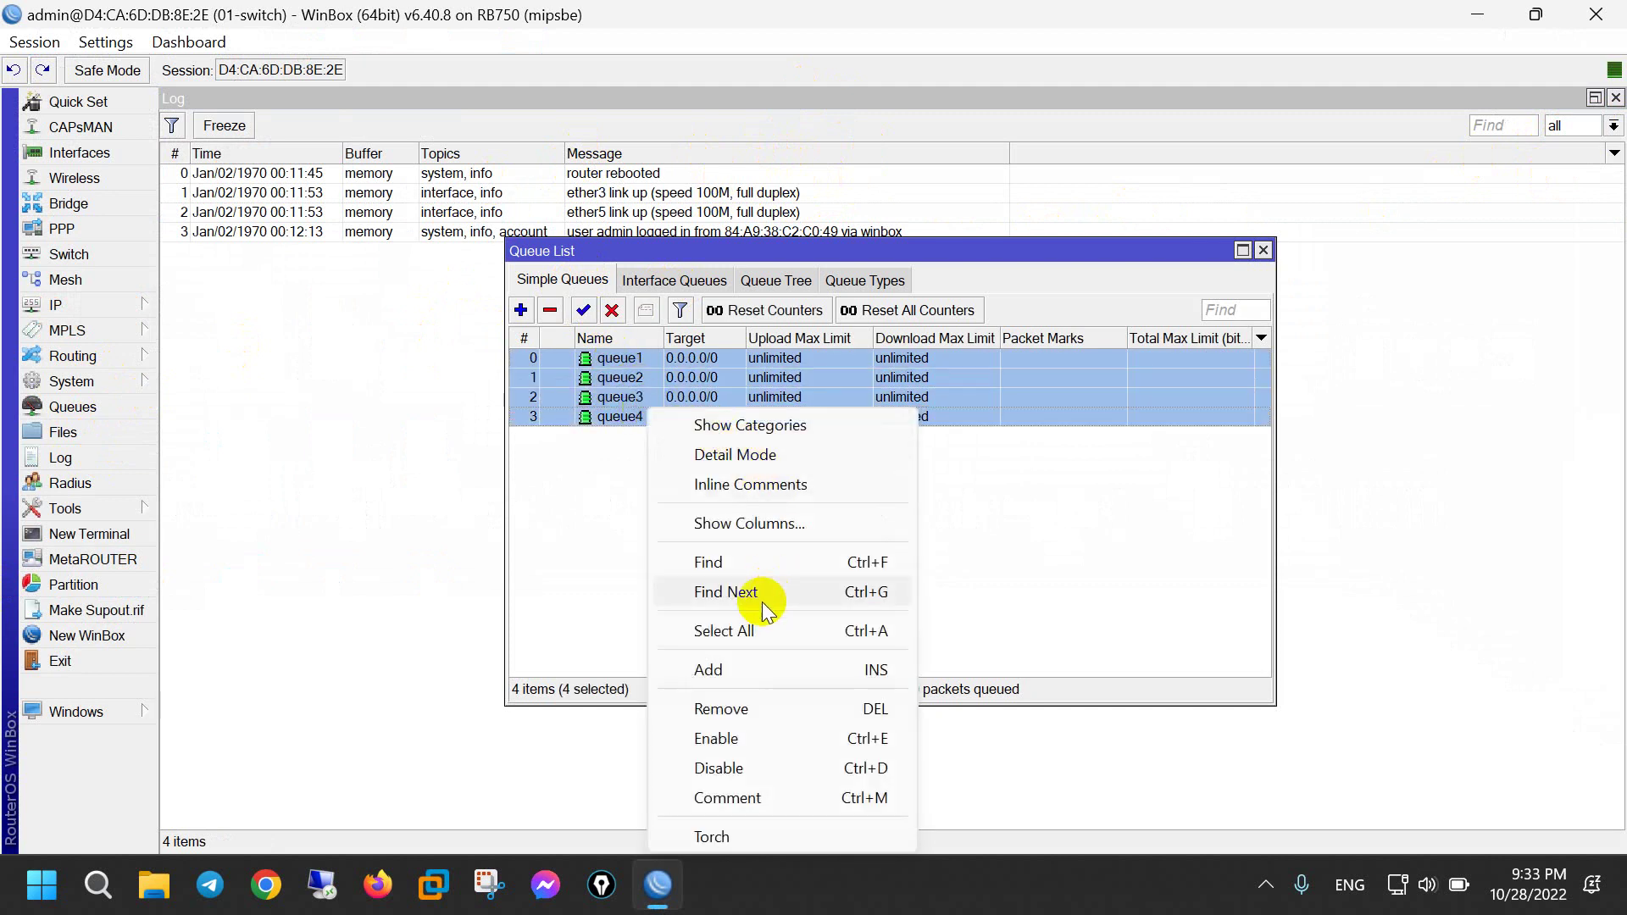
left_click(588, 523)
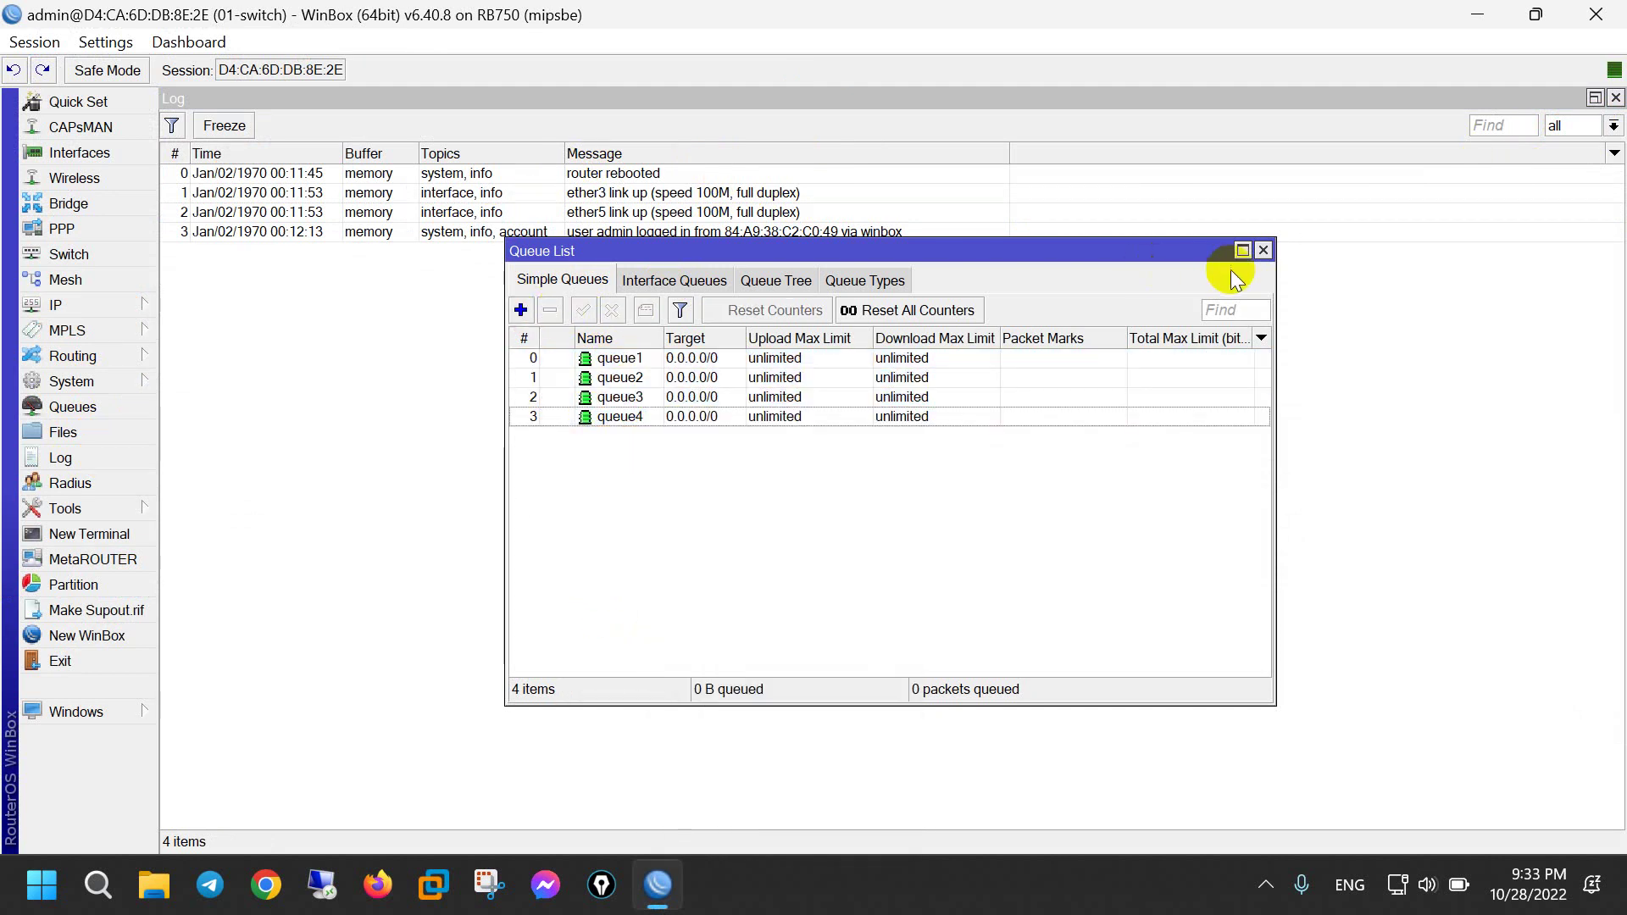
Step: Add three simple queues with default settings and close the queue list
left_click(521, 310)
left_click(1186, 320)
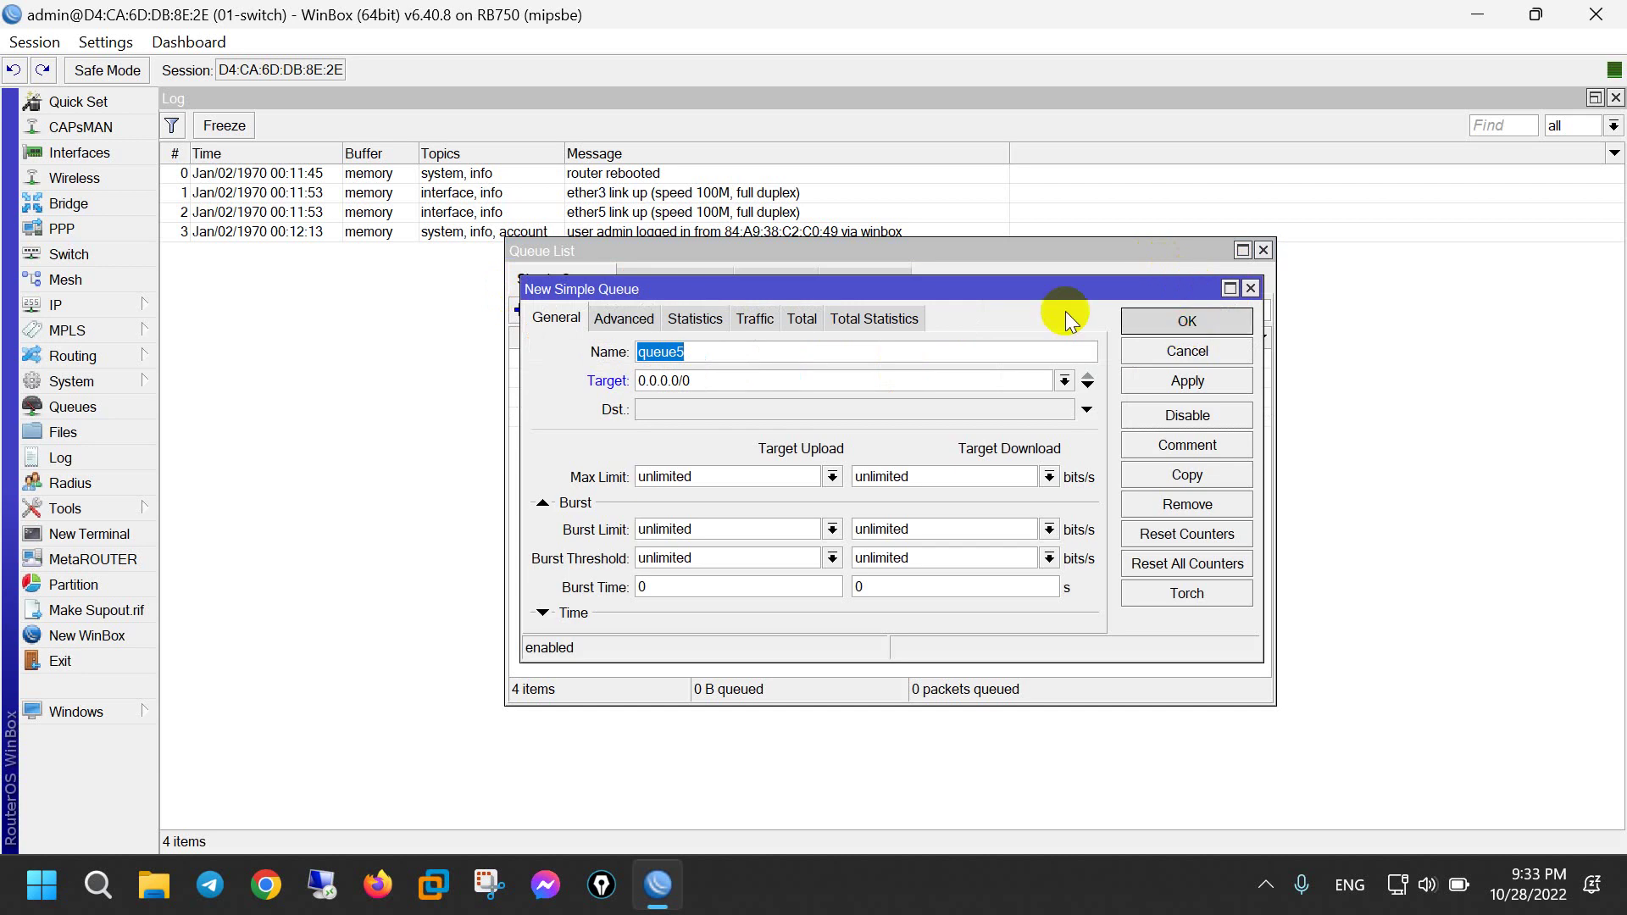
left_click(520, 310)
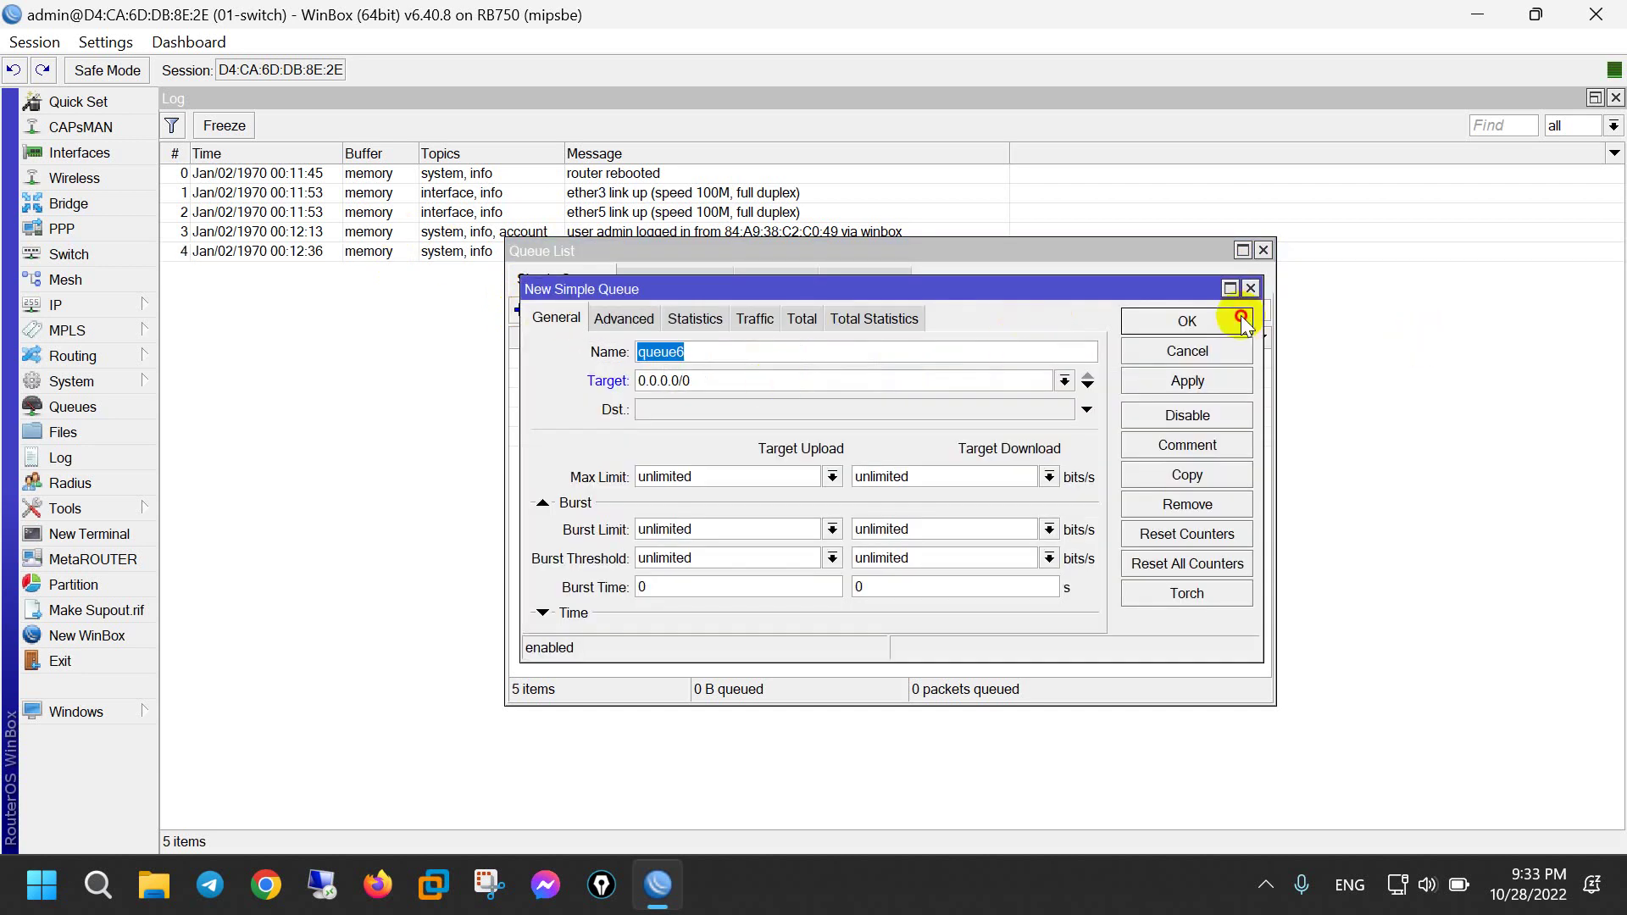
left_click(1185, 320)
left_click(520, 310)
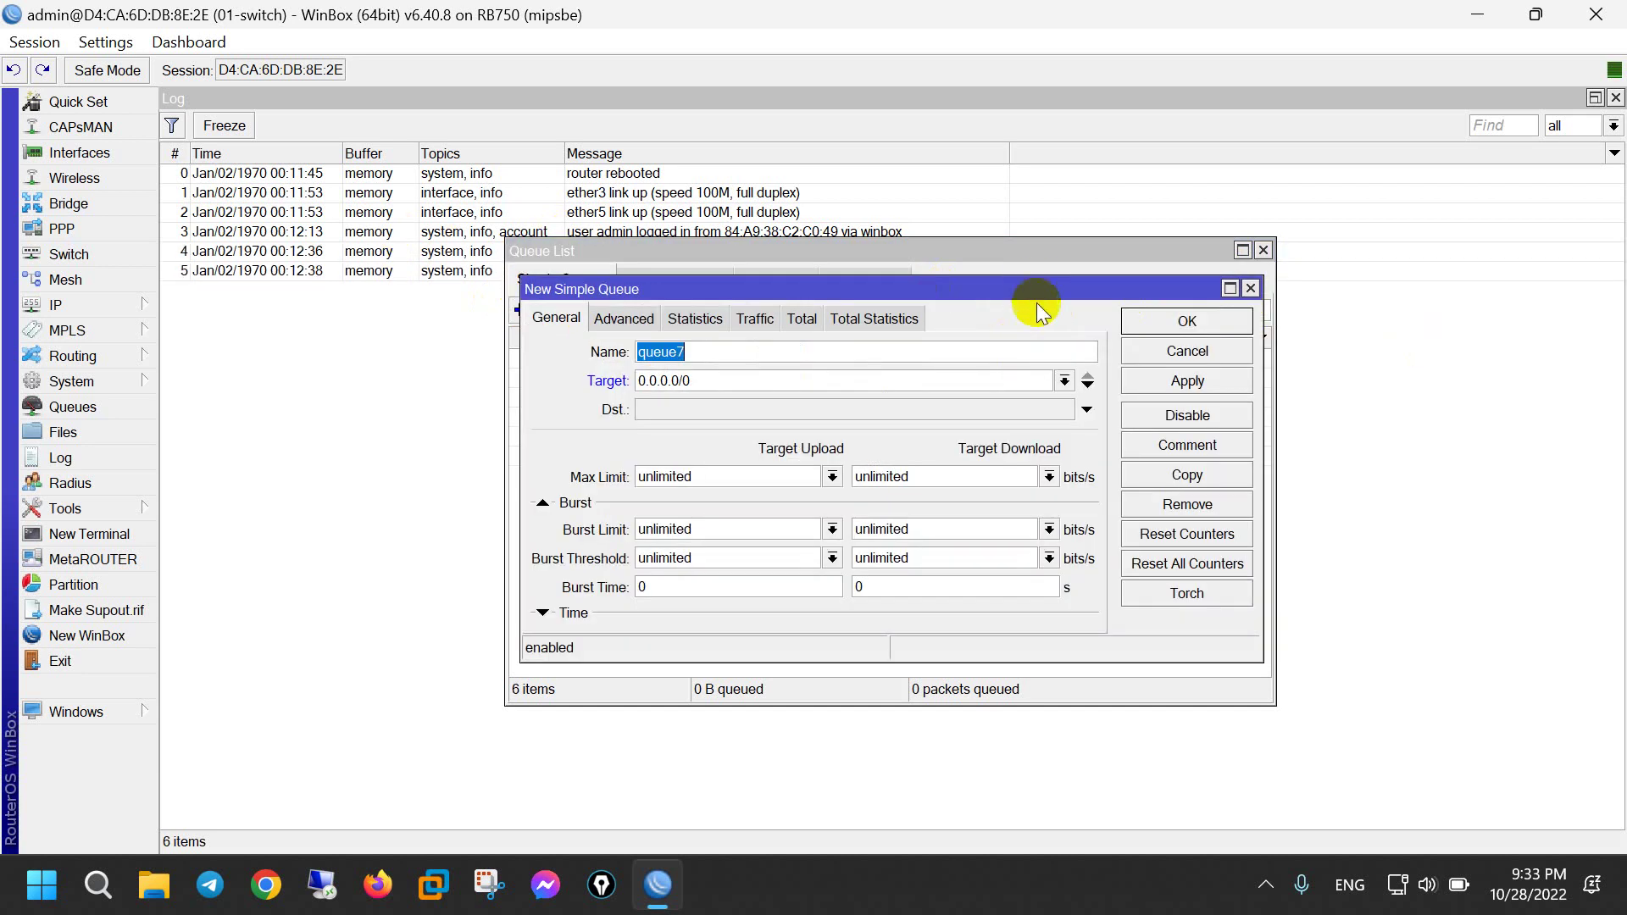
left_click(1186, 319)
left_click(1263, 250)
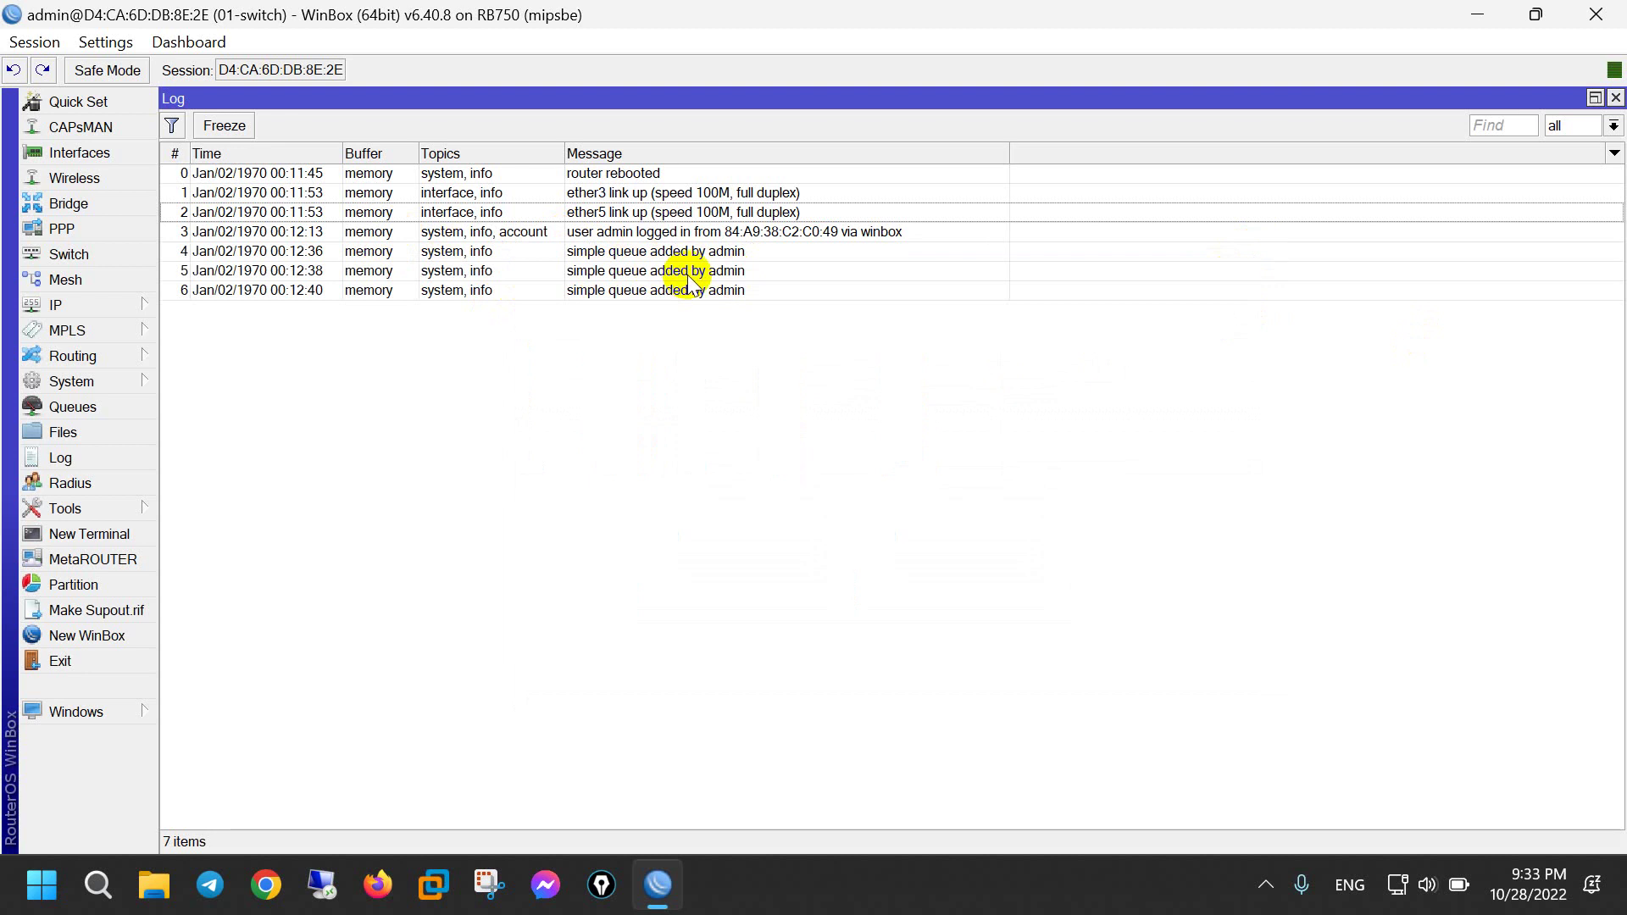
Step: Check the log for the added queues, the admin login and the router reboot entry
left_click(720, 293)
left_click(723, 269)
left_click(766, 232)
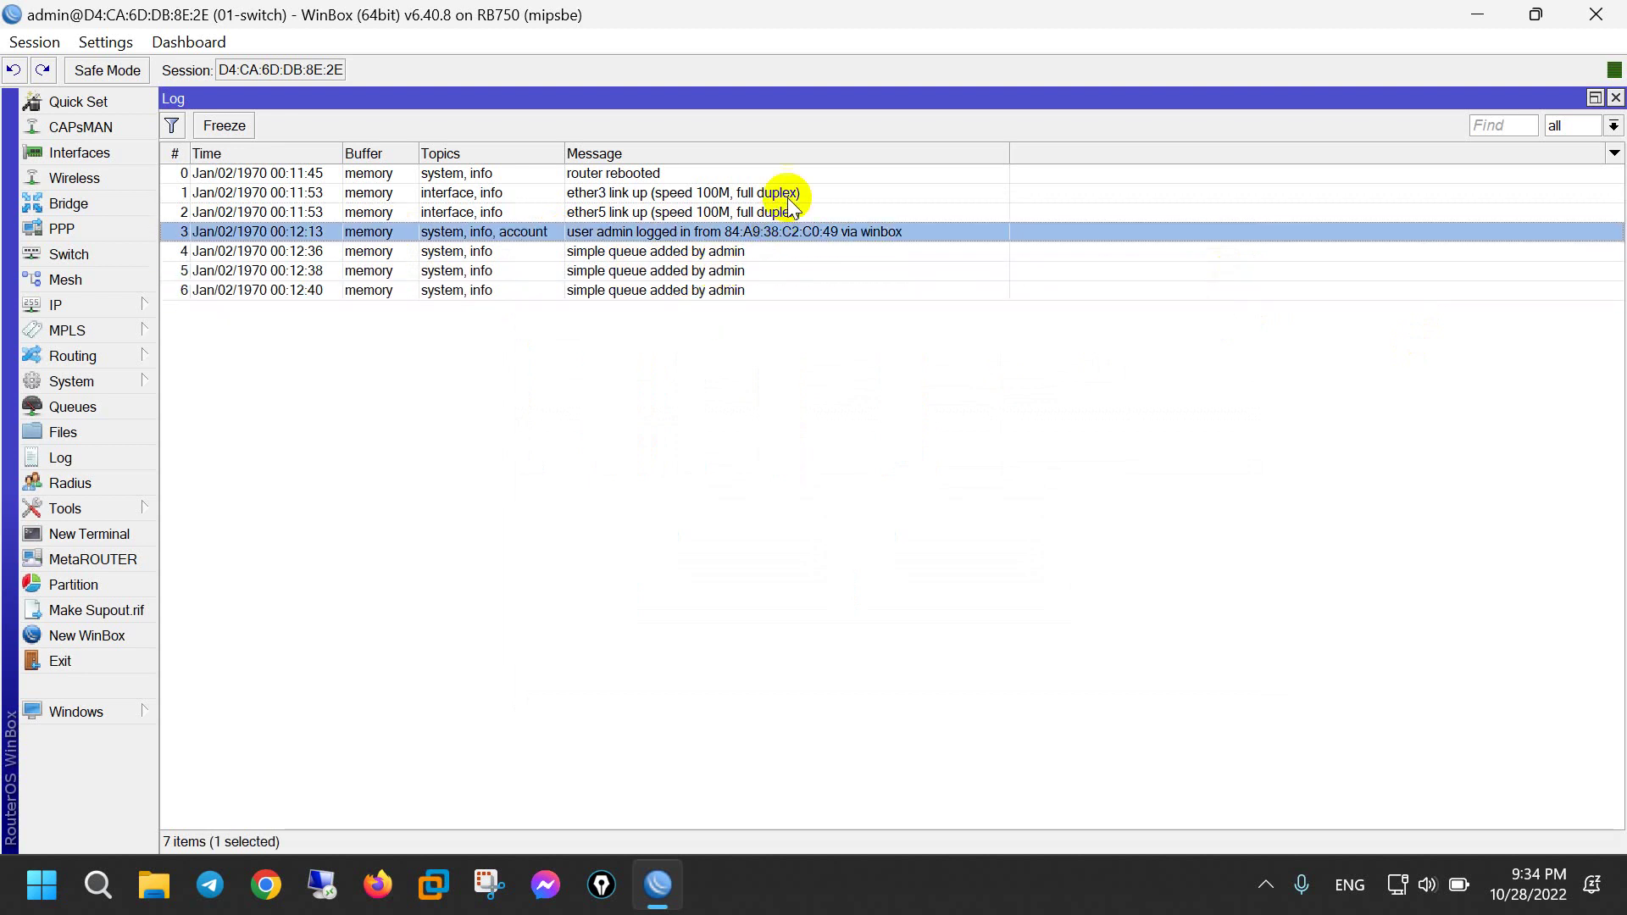
left_click(716, 174)
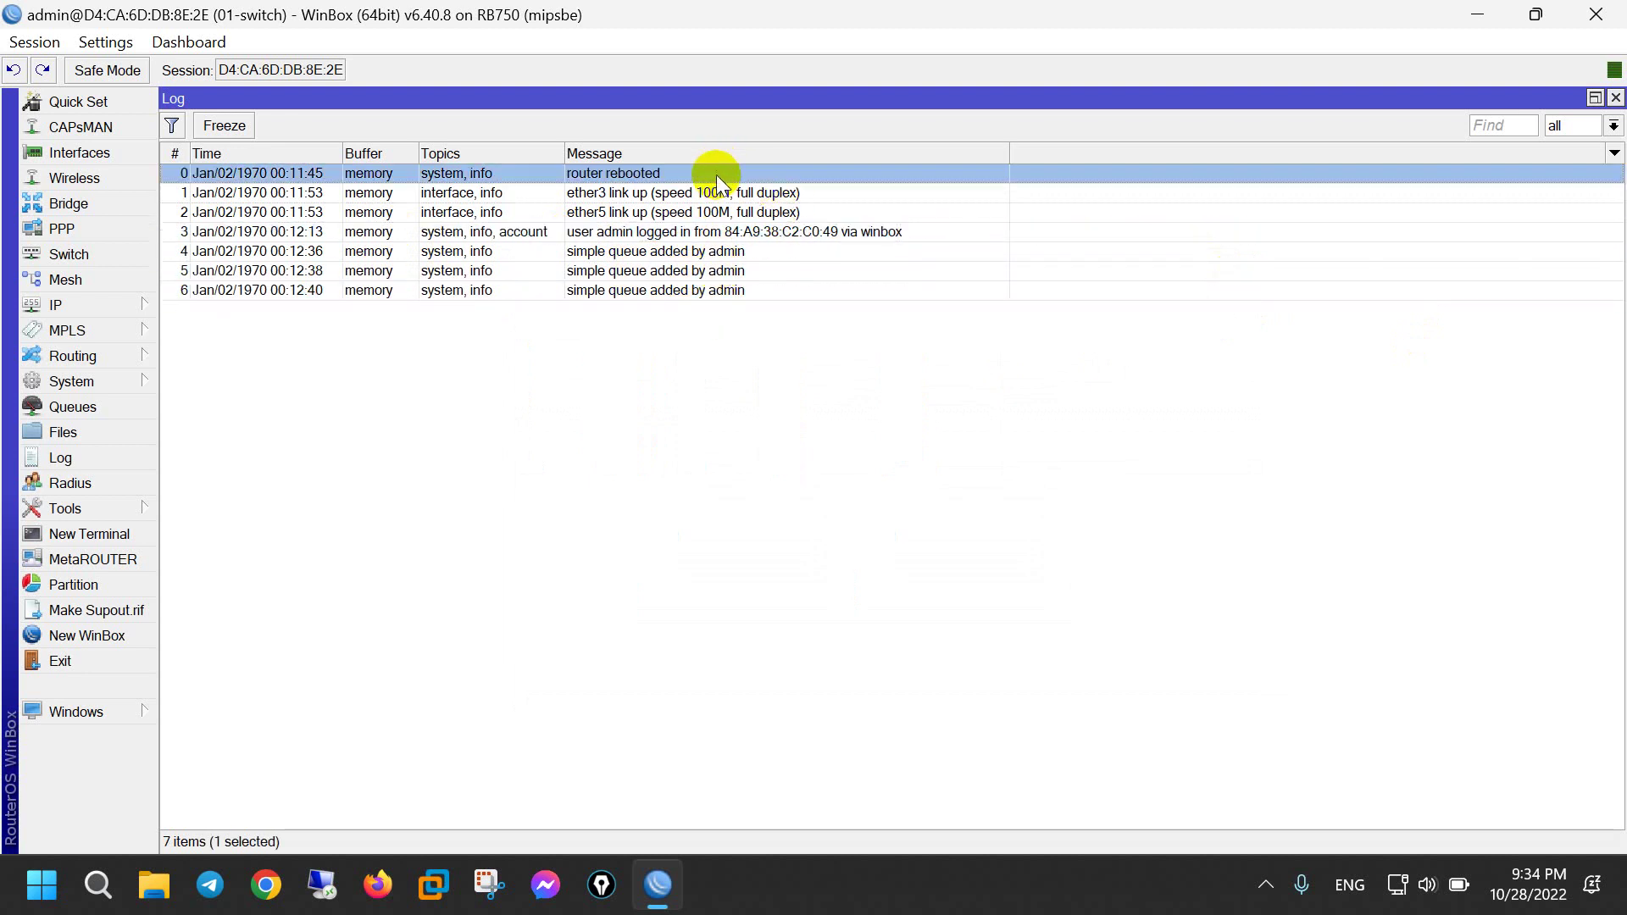
Step: Open the system logging rules, zoom in the WinBox interface and reposition the logging window so it is fully in view
left_click(67, 385)
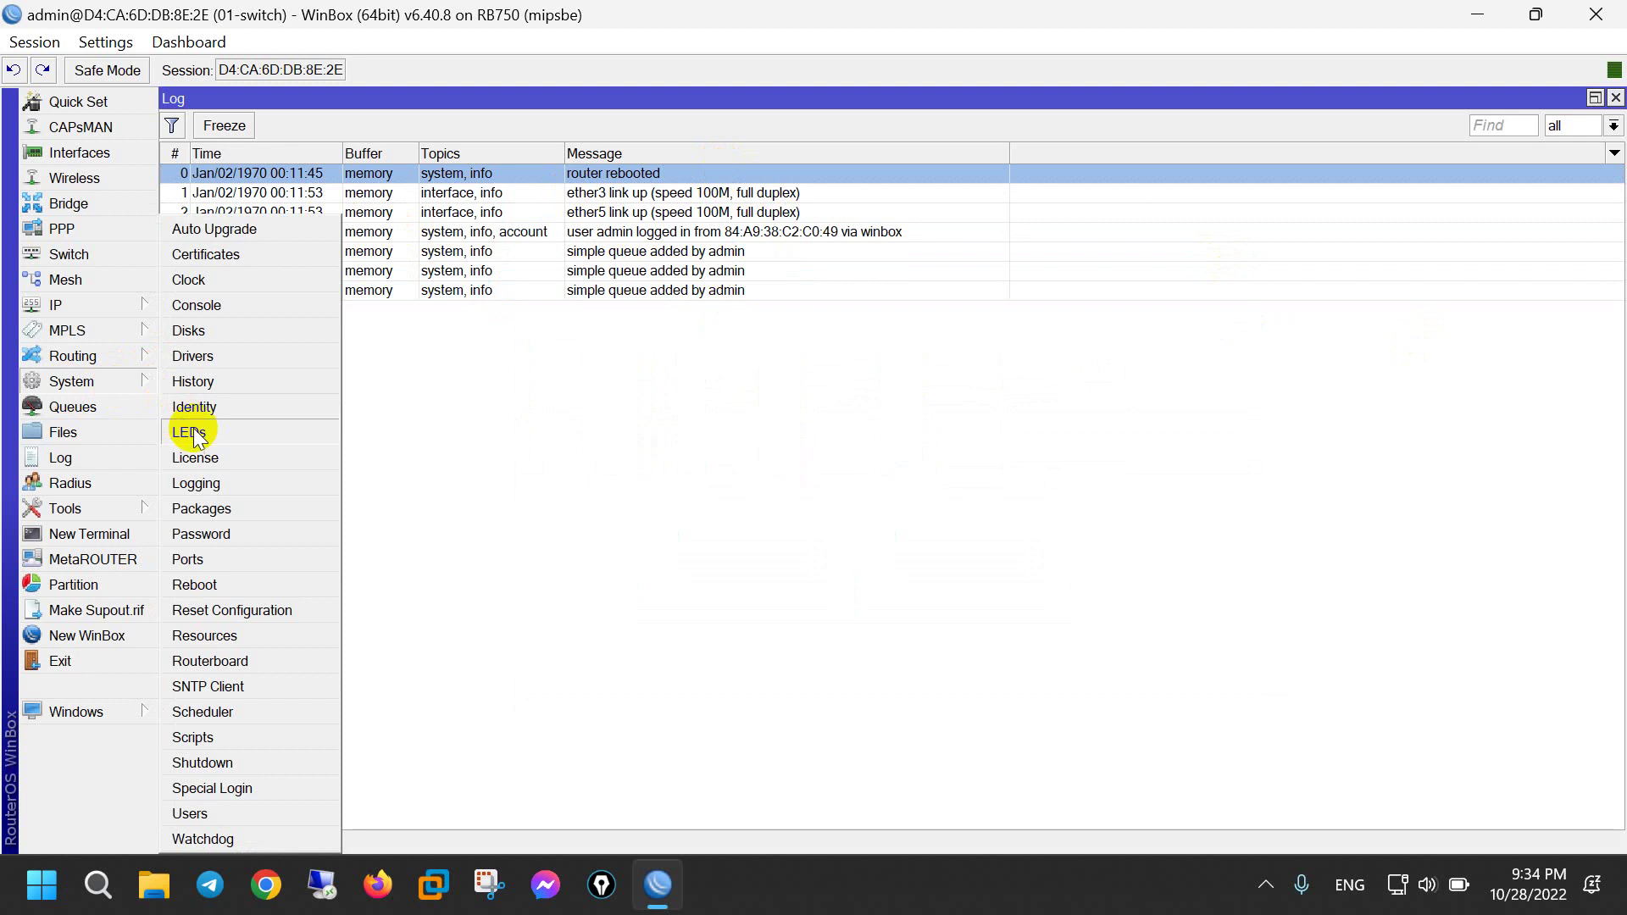
left_click(222, 483)
left_click(105, 42)
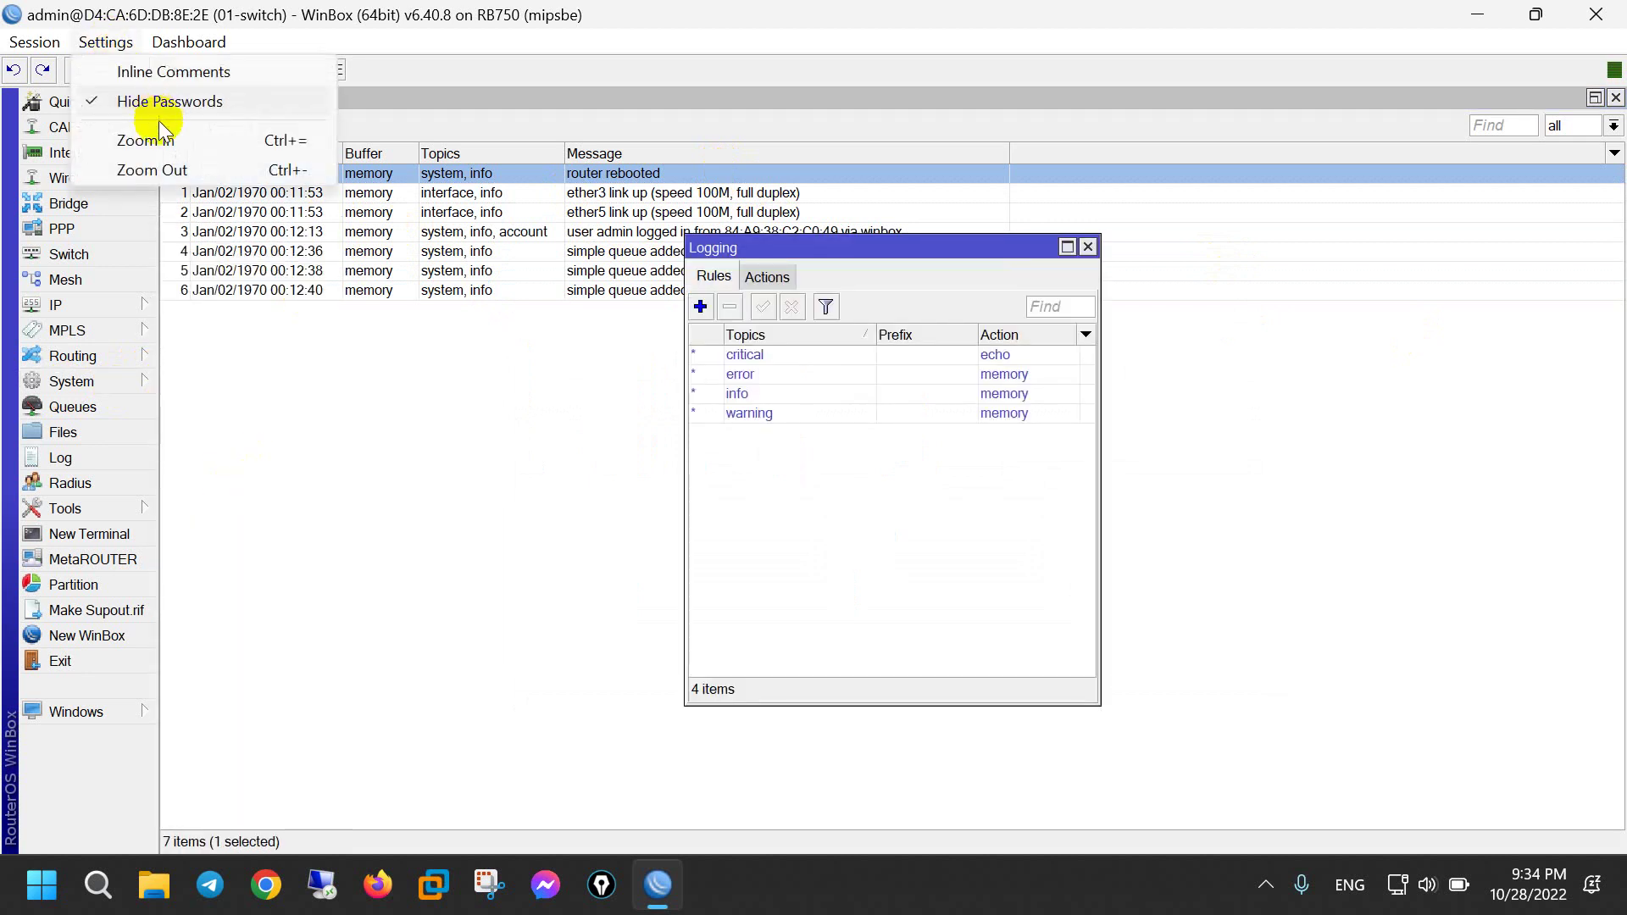
left_click(169, 147)
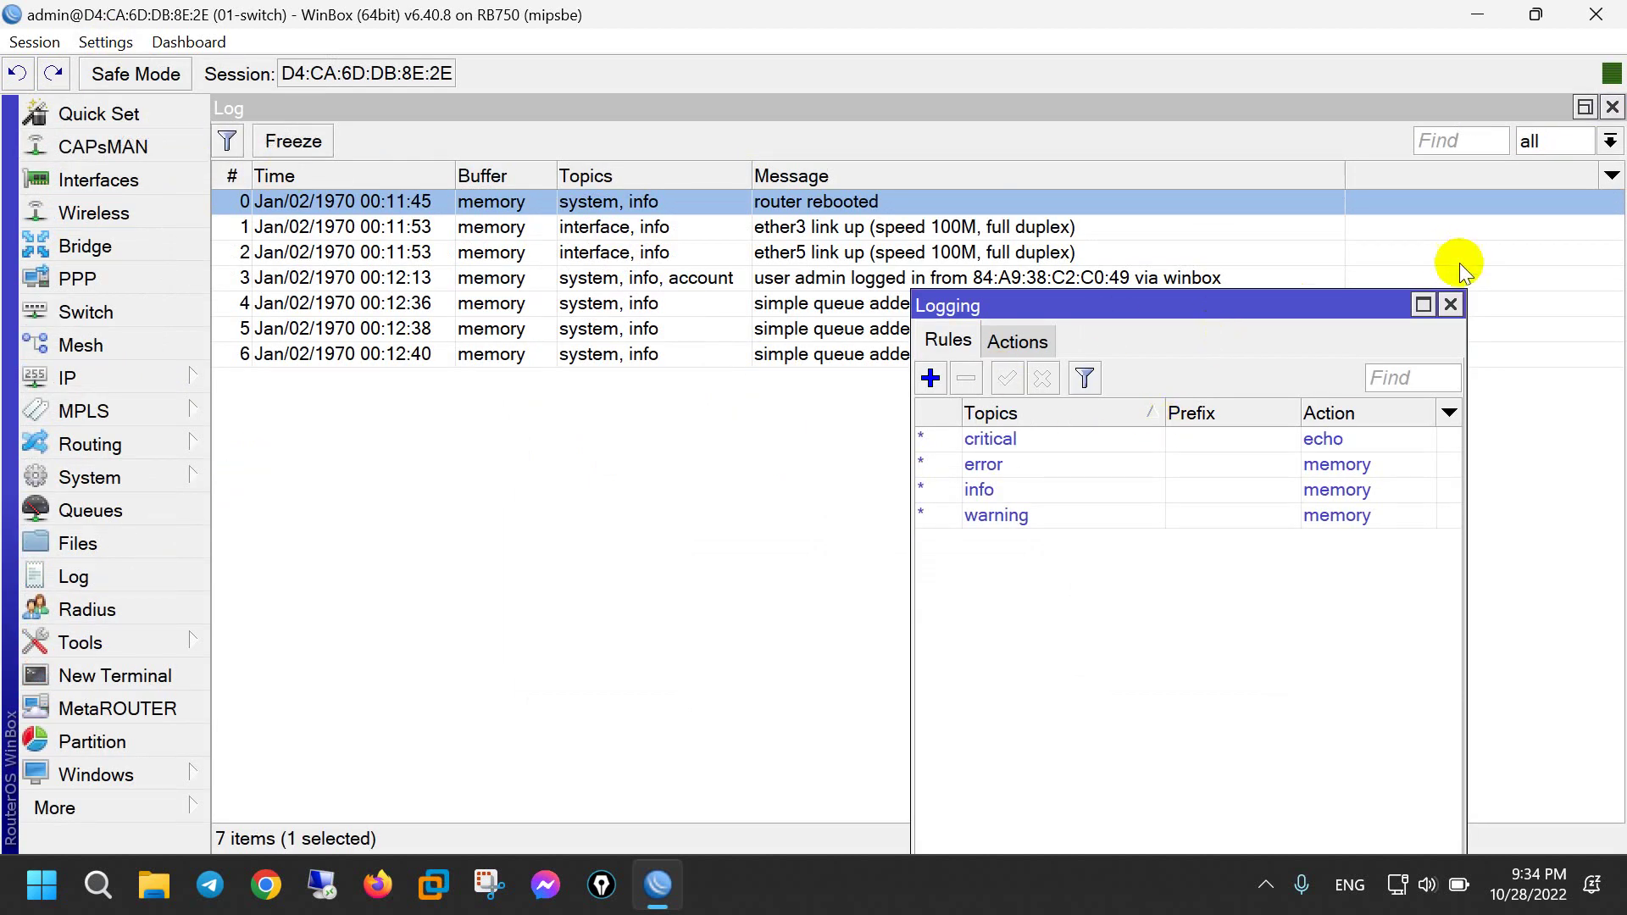
left_click_drag(1364, 335, 680, 253)
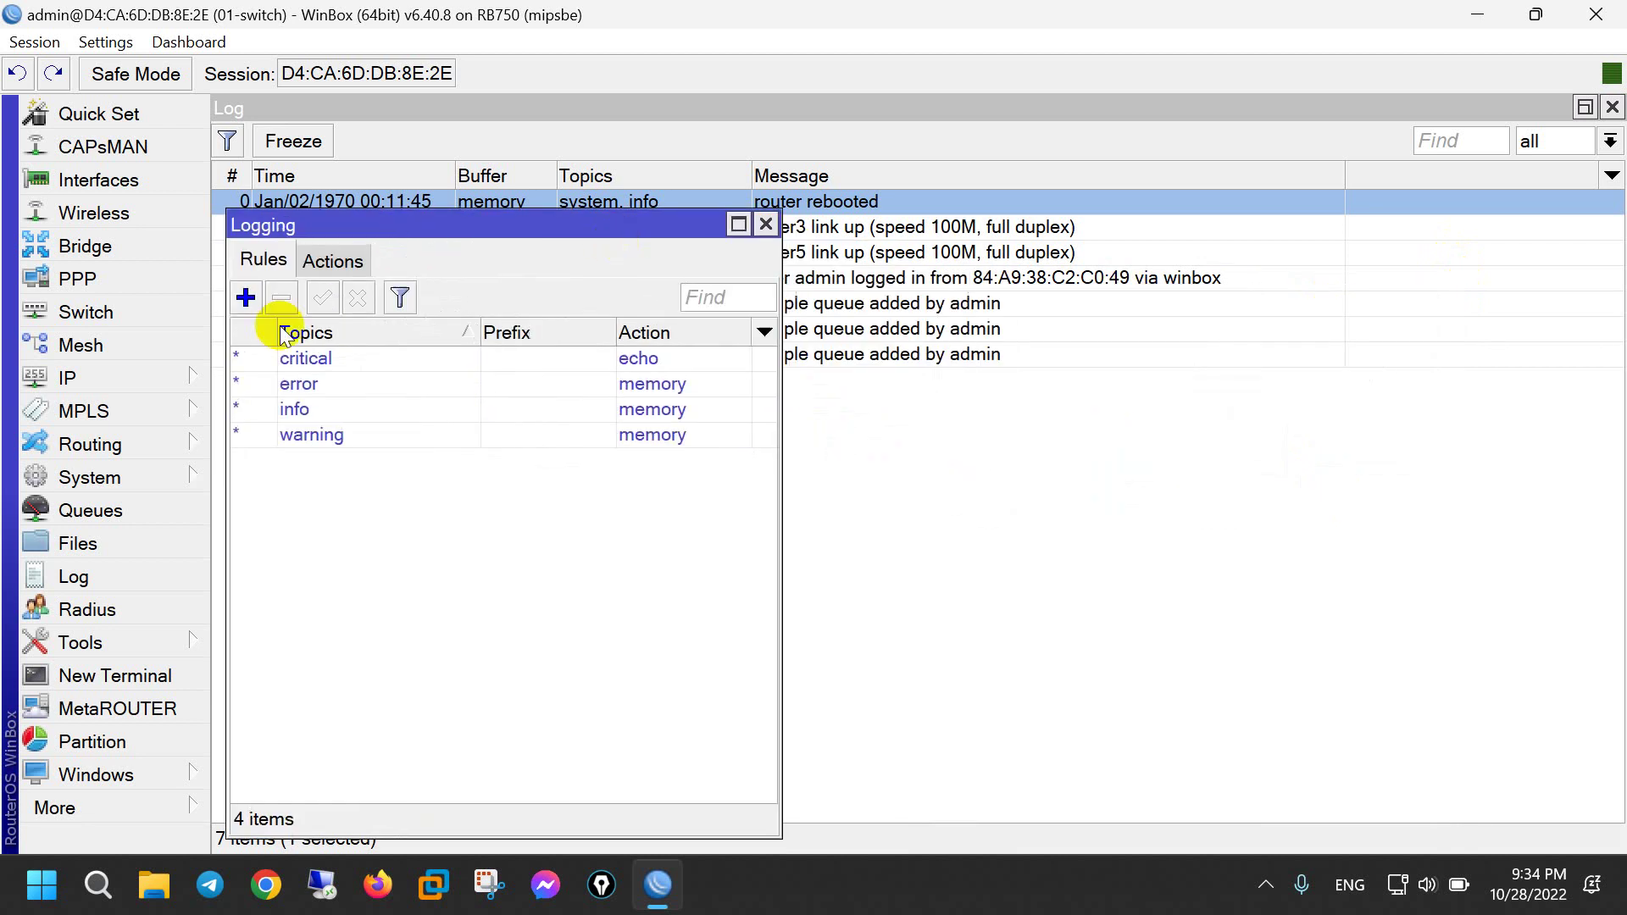
Step: Return to the system logging rules, maximize their window and review the critical, error and info topics
left_click(164, 377)
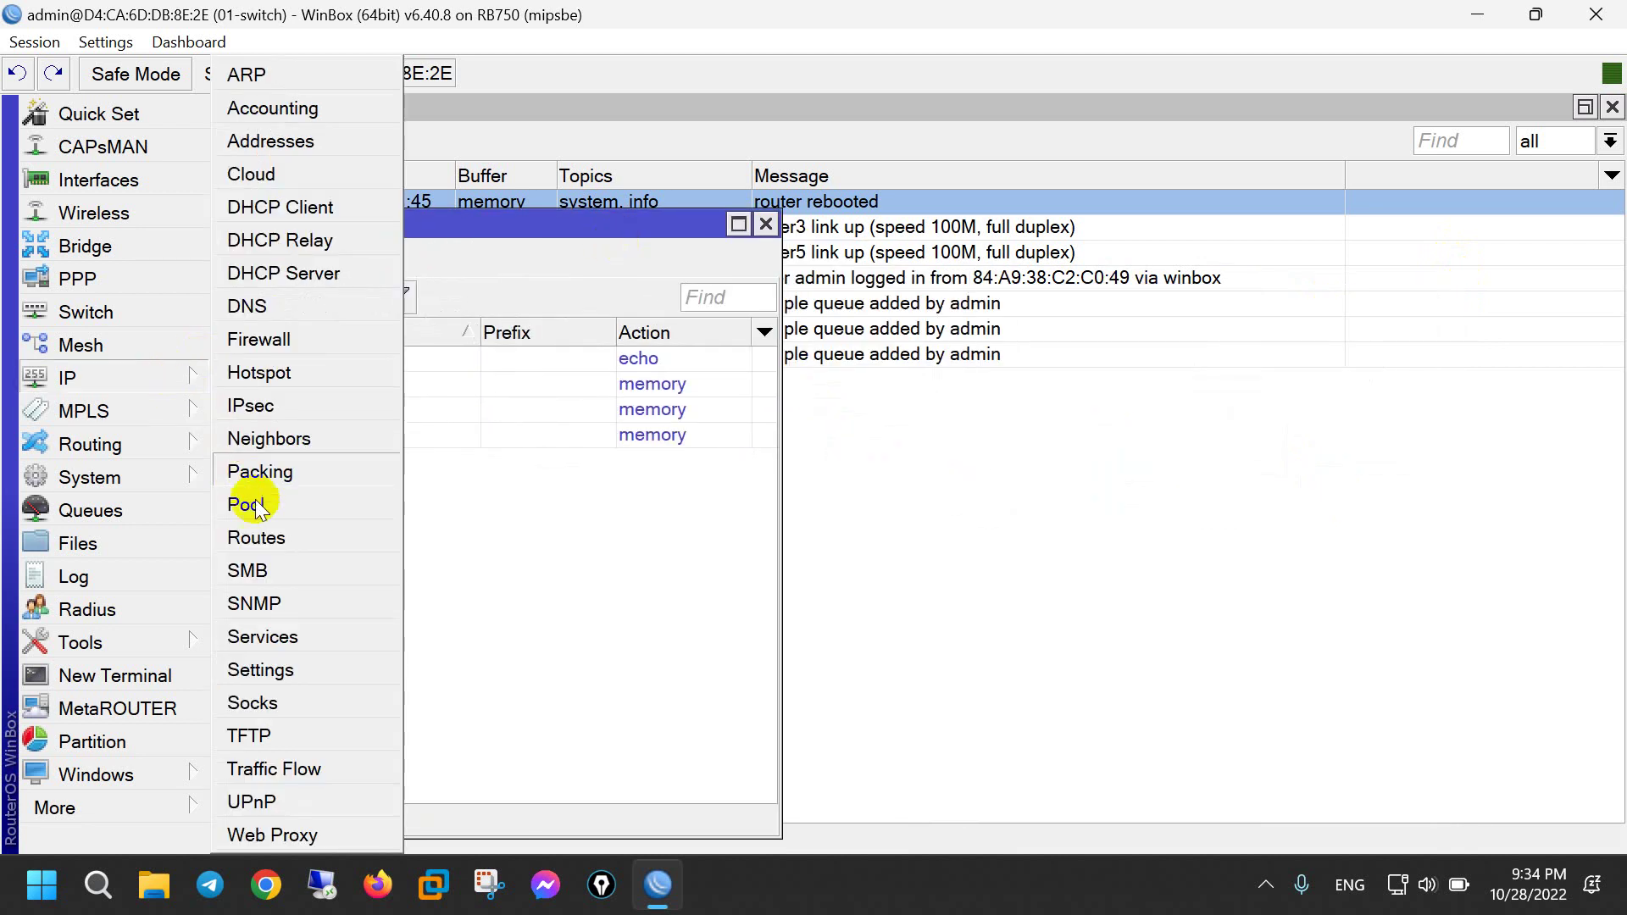
left_click(144, 475)
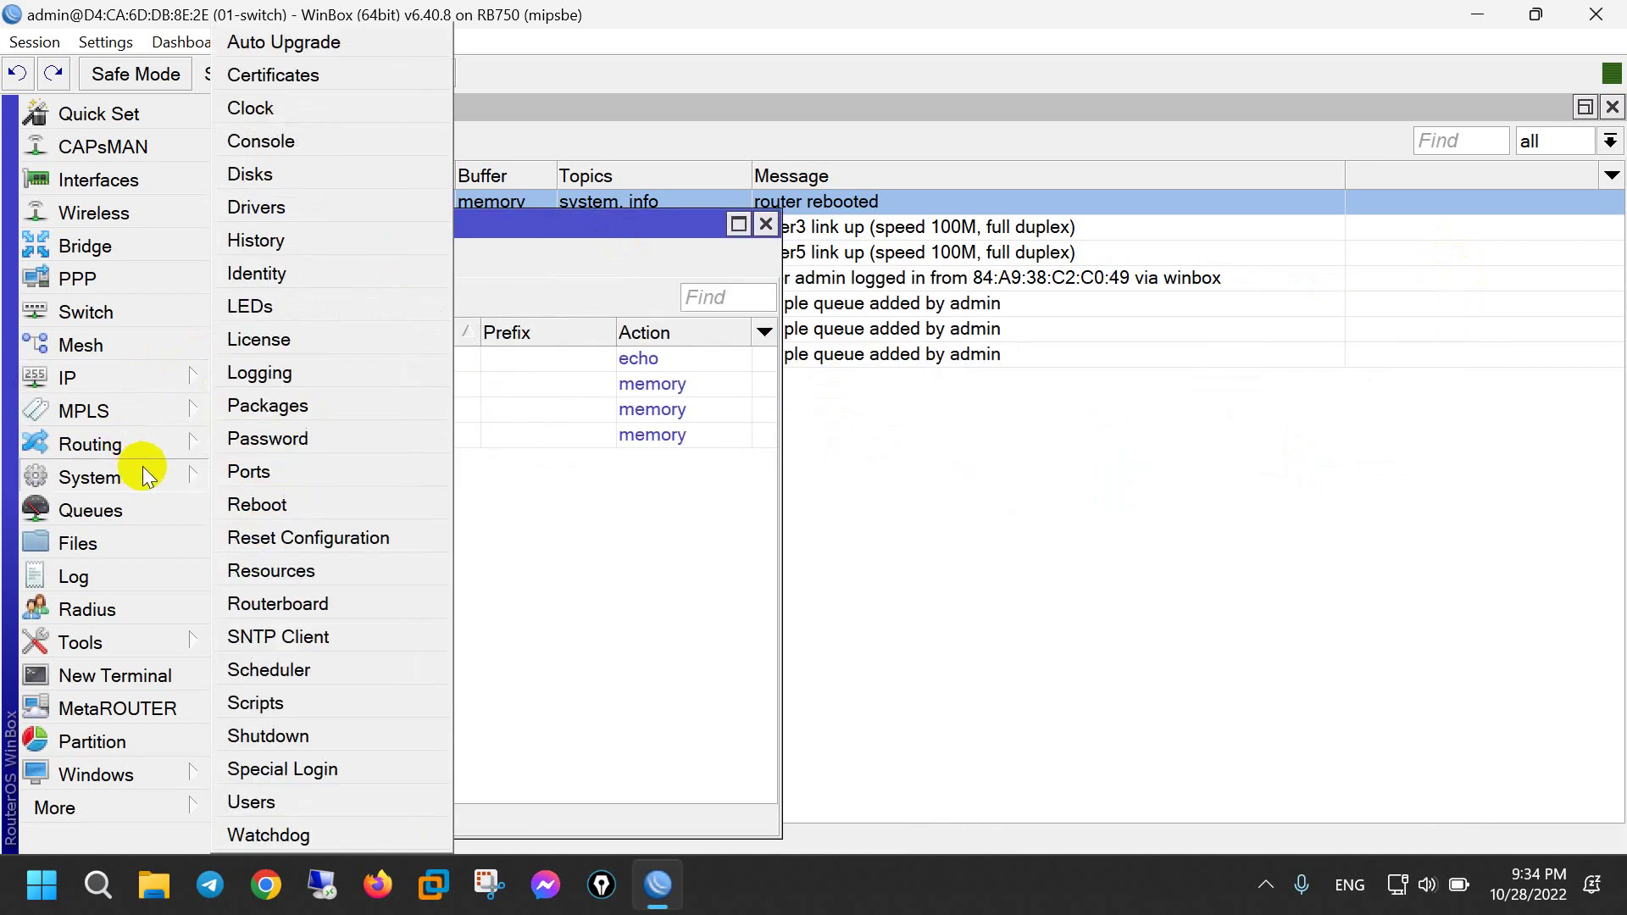
left_click(339, 373)
left_click(363, 356)
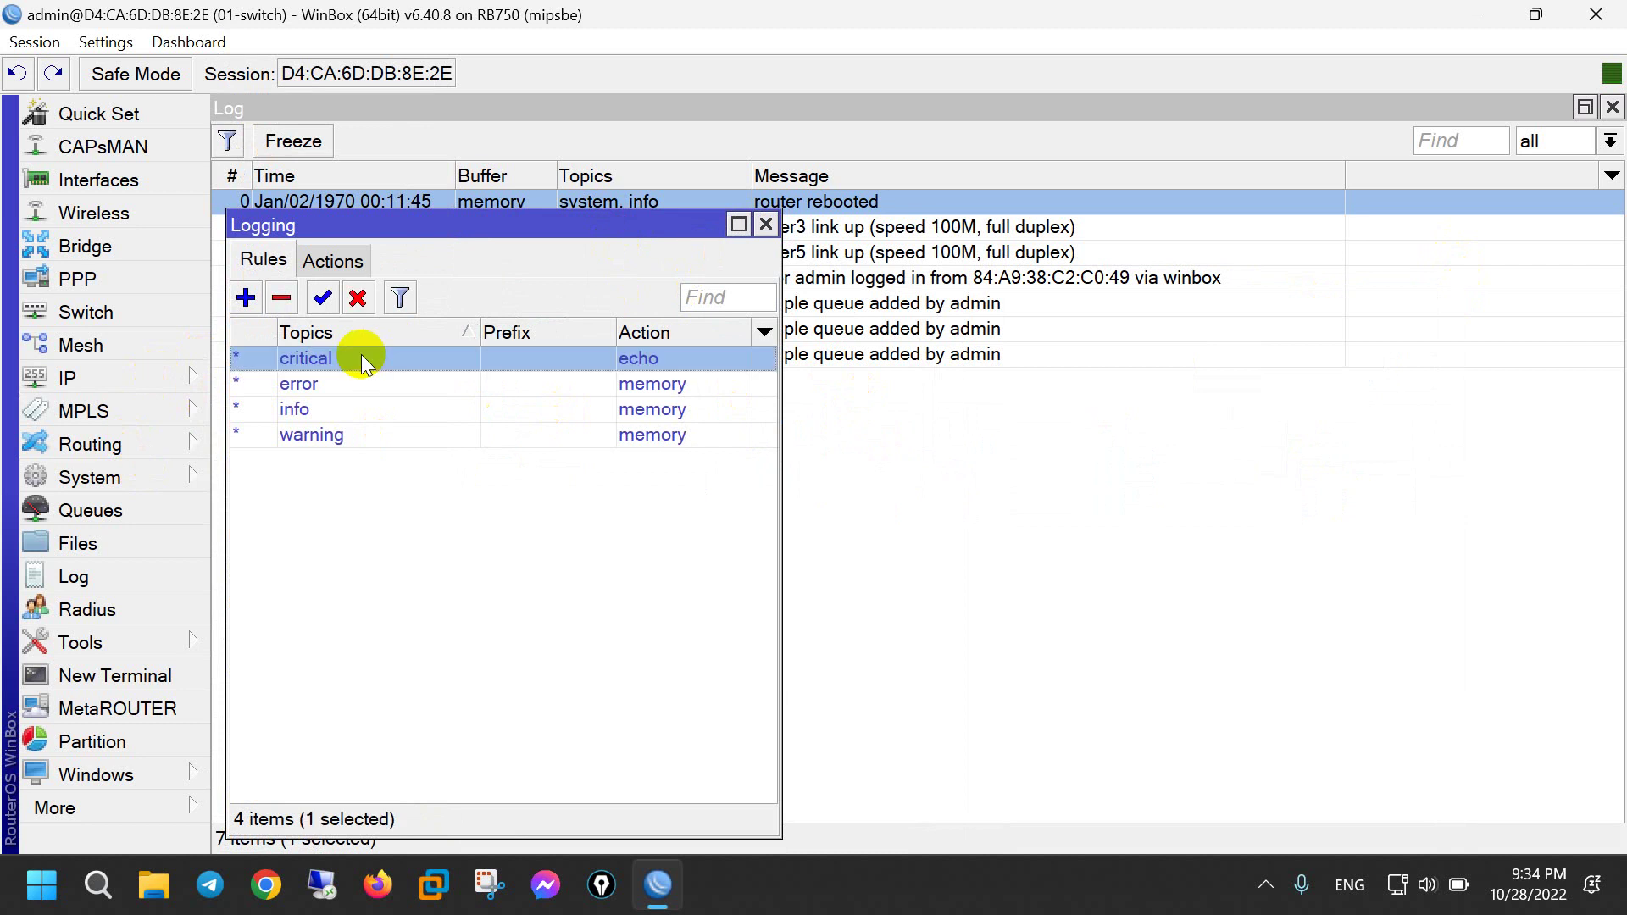
left_click(738, 224)
left_click(349, 273)
left_click(343, 293)
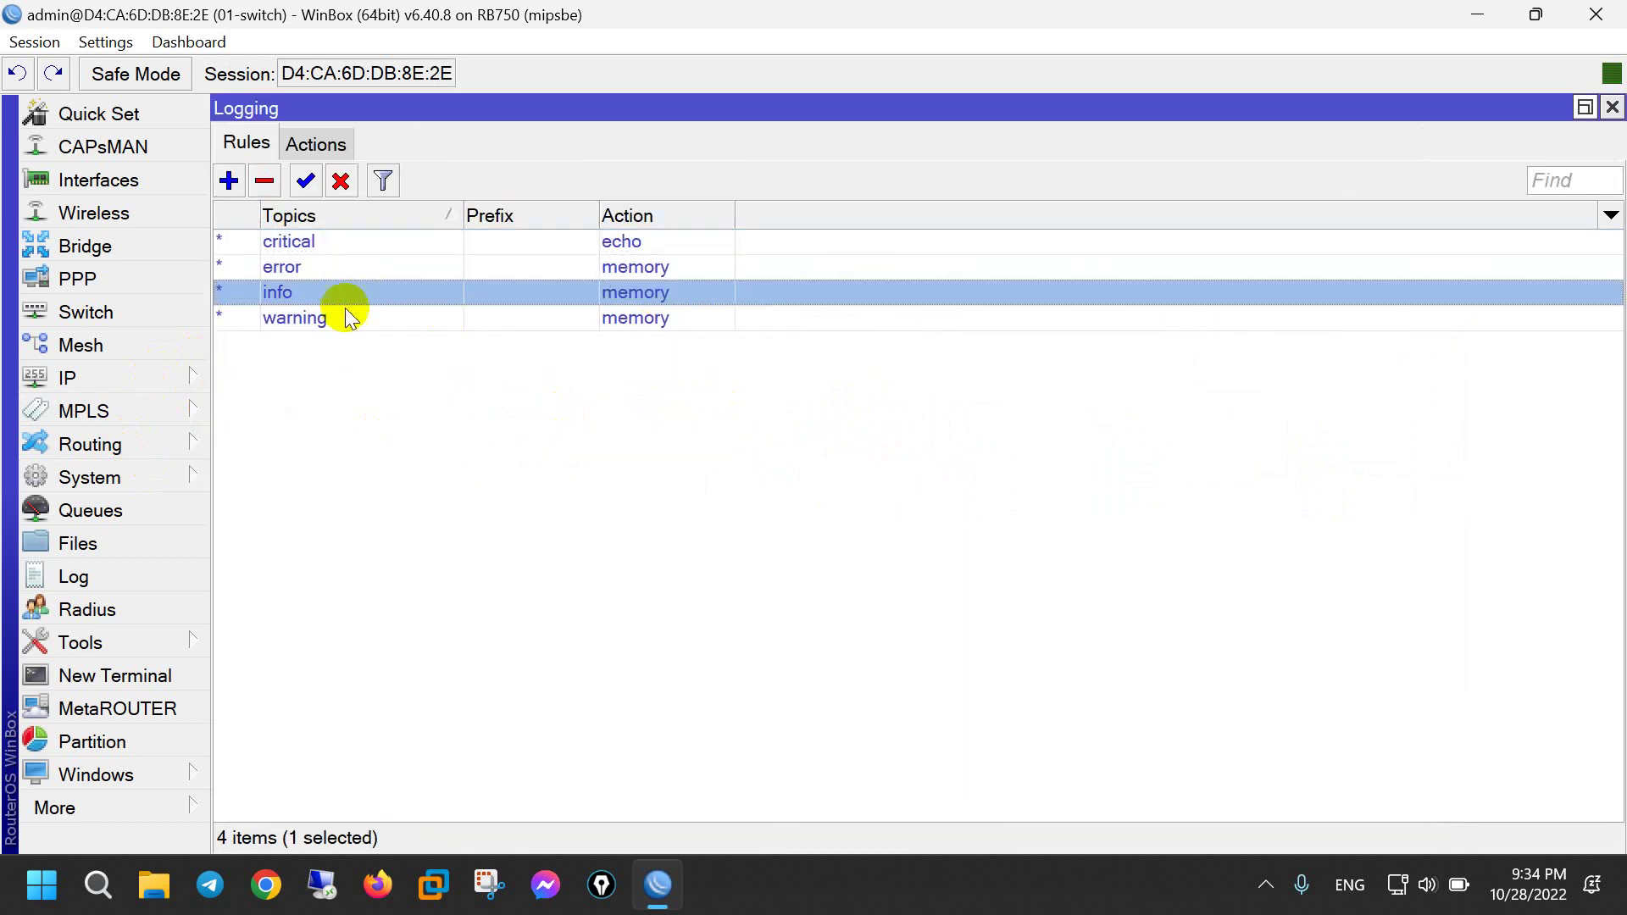
Step: Copy the critical log rule into a new rule with the action disk and close the original rule
left_click(358, 317)
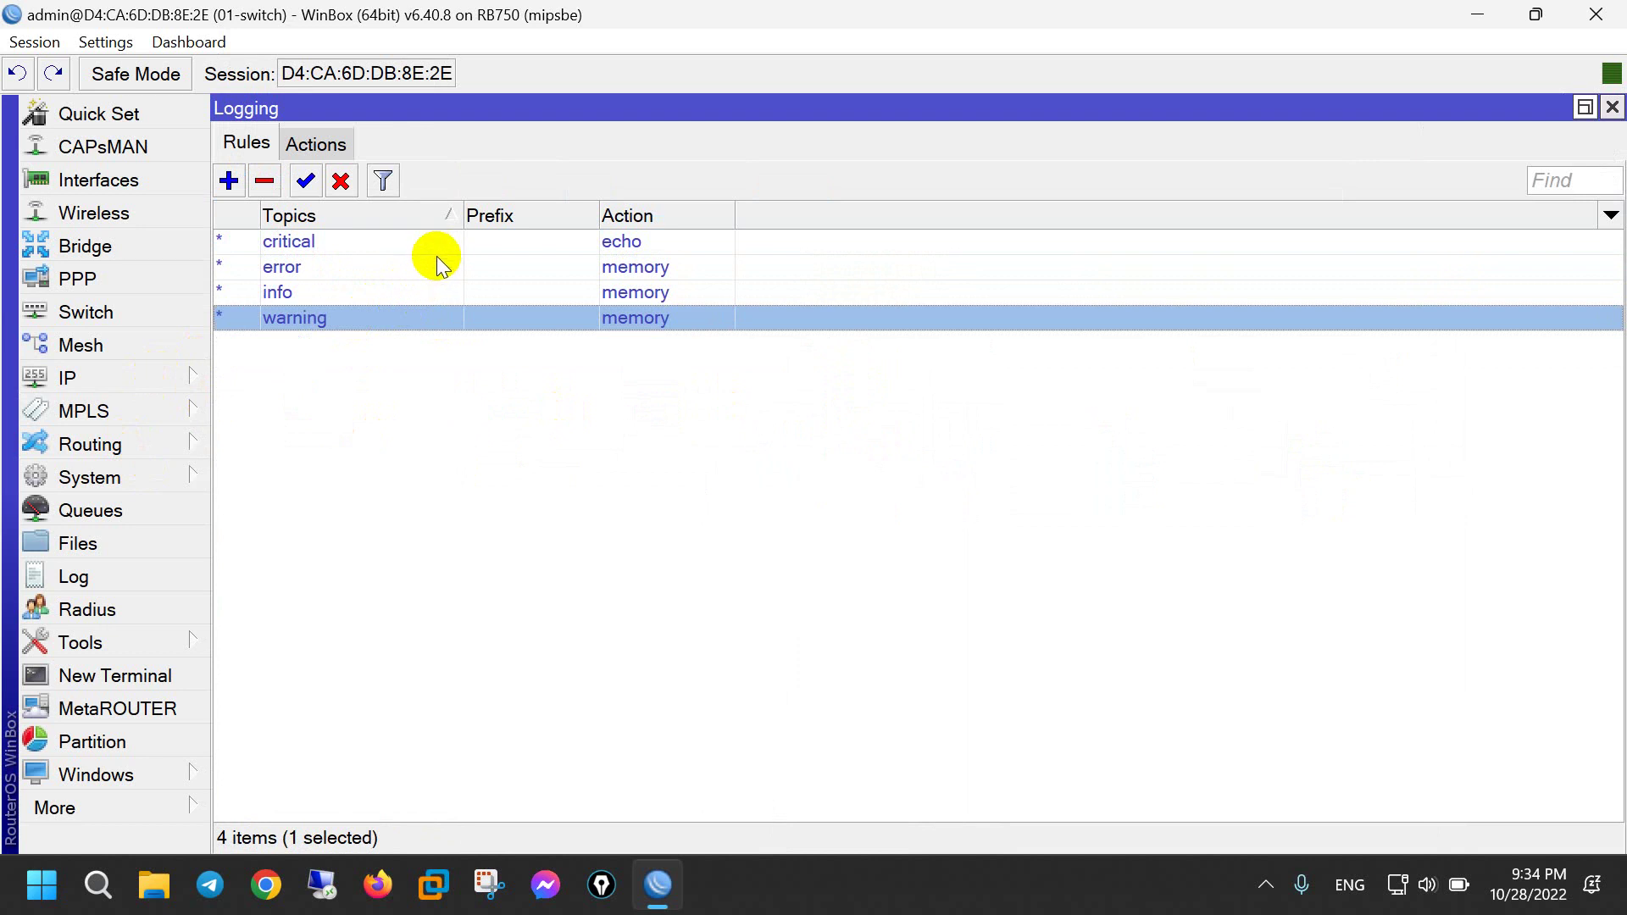
double_click(535, 252)
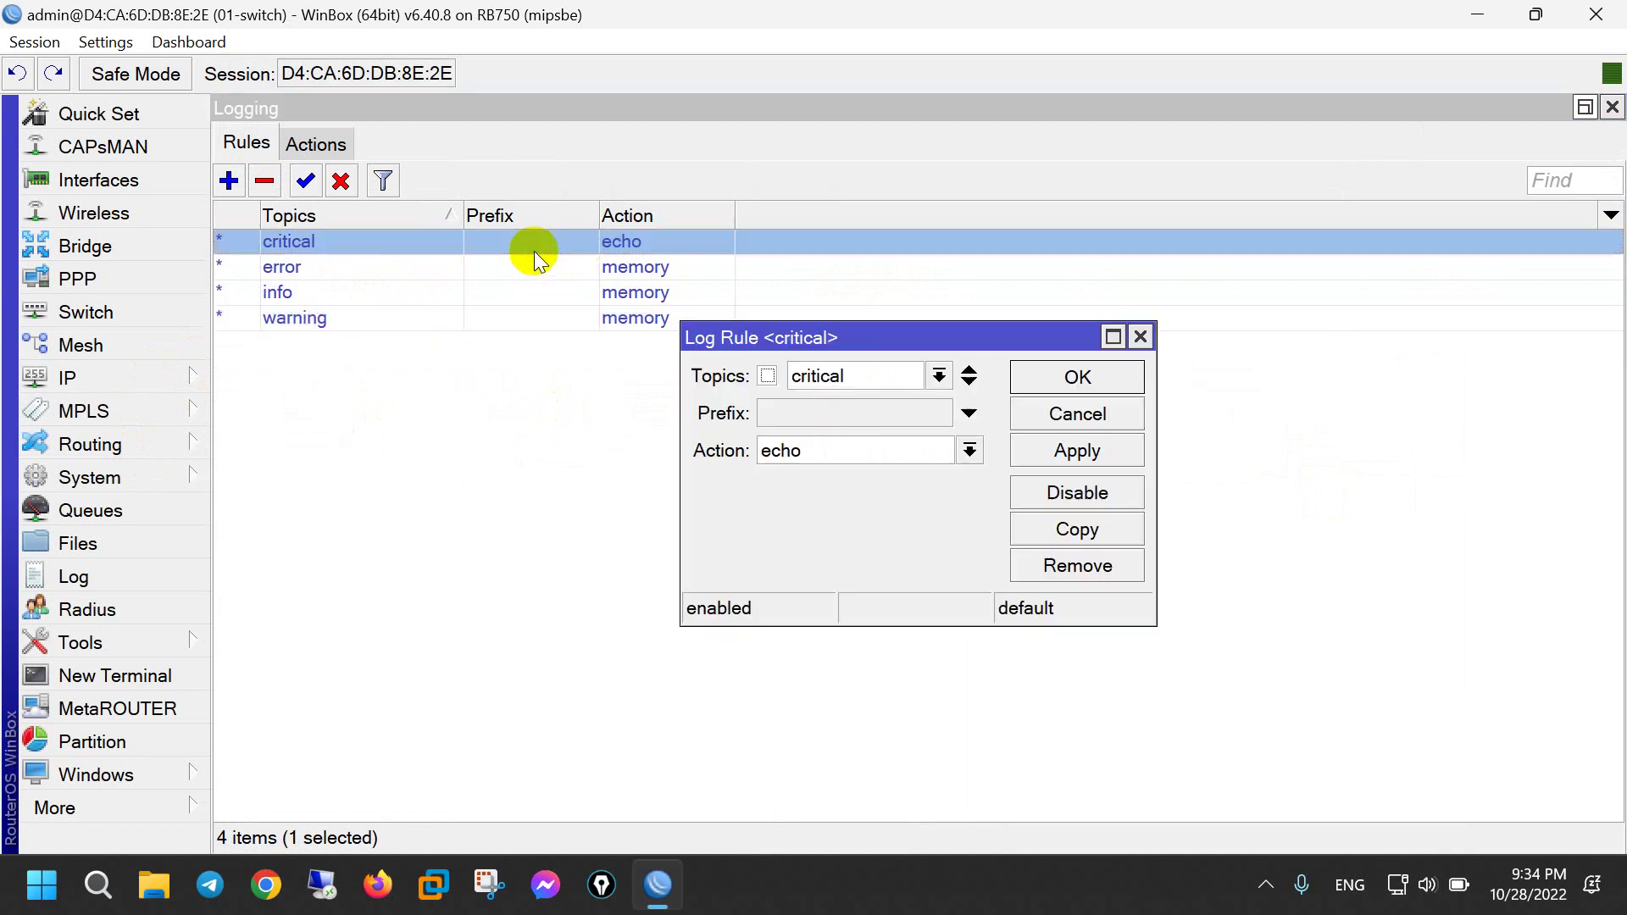
left_click(1092, 532)
left_click_drag(980, 360, 579, 220)
left_click(595, 338)
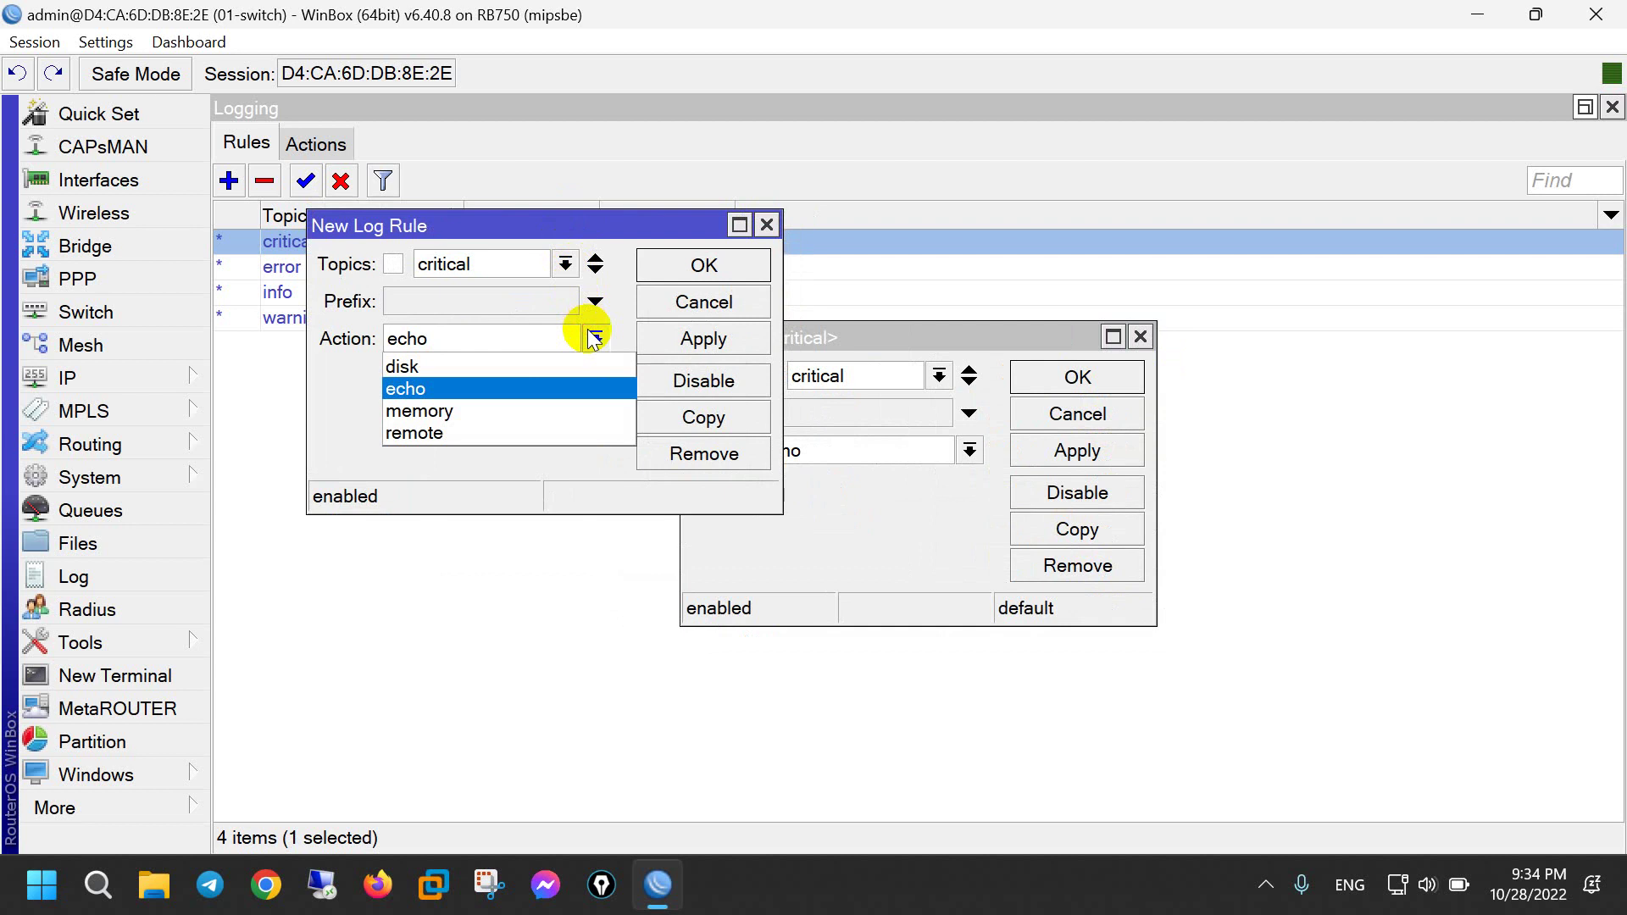
left_click(553, 227)
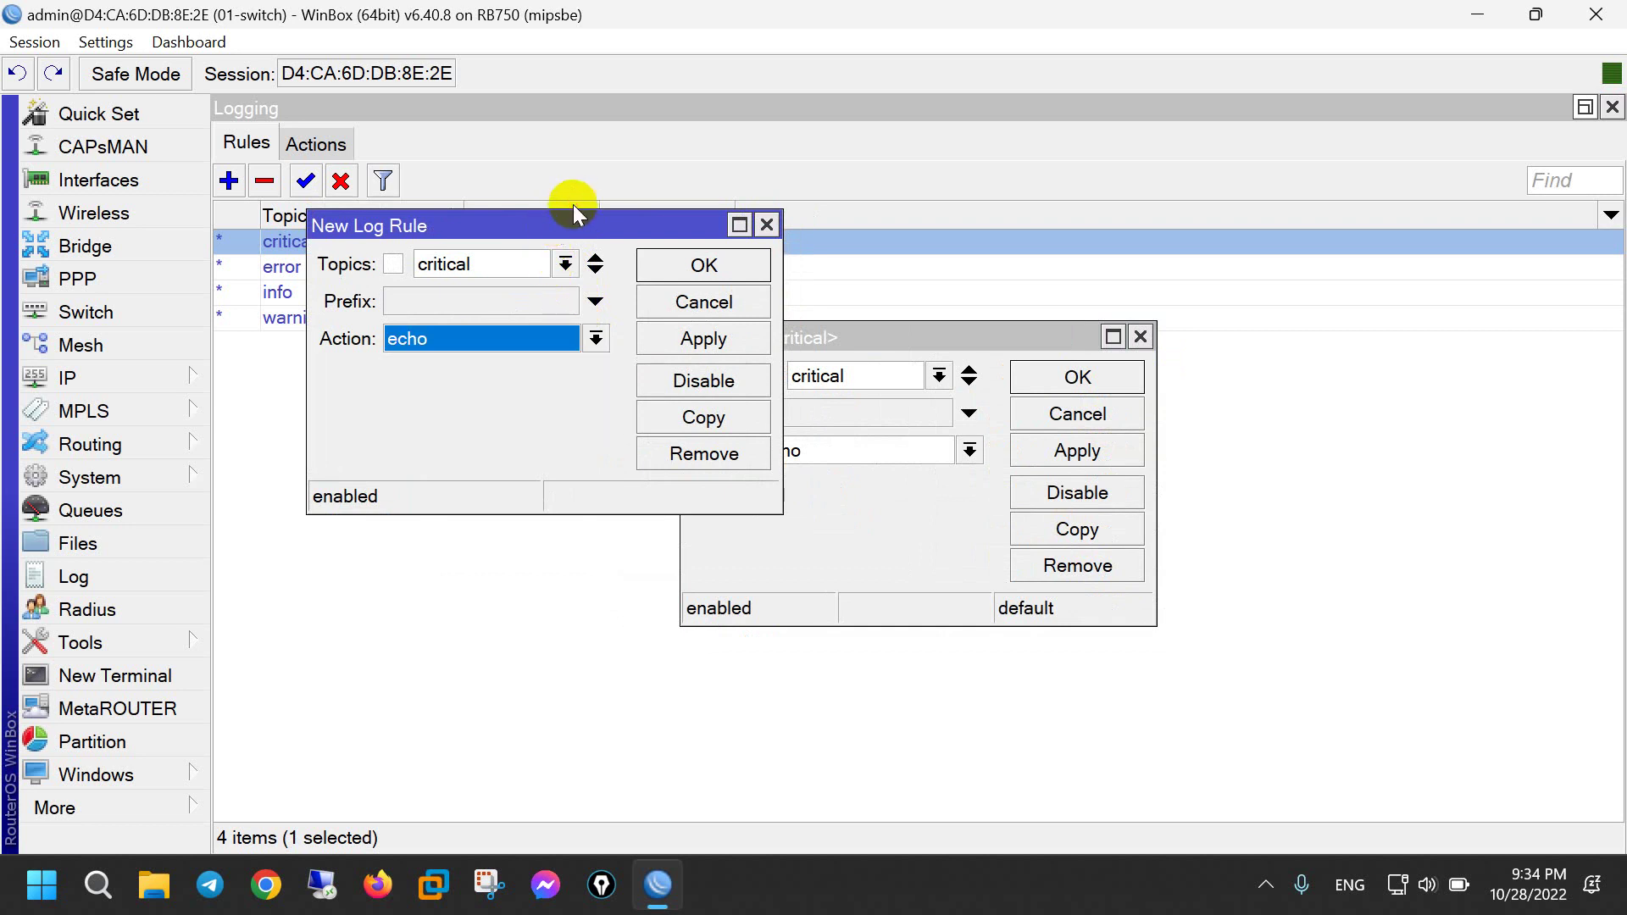
left_click(523, 346)
left_click(466, 364)
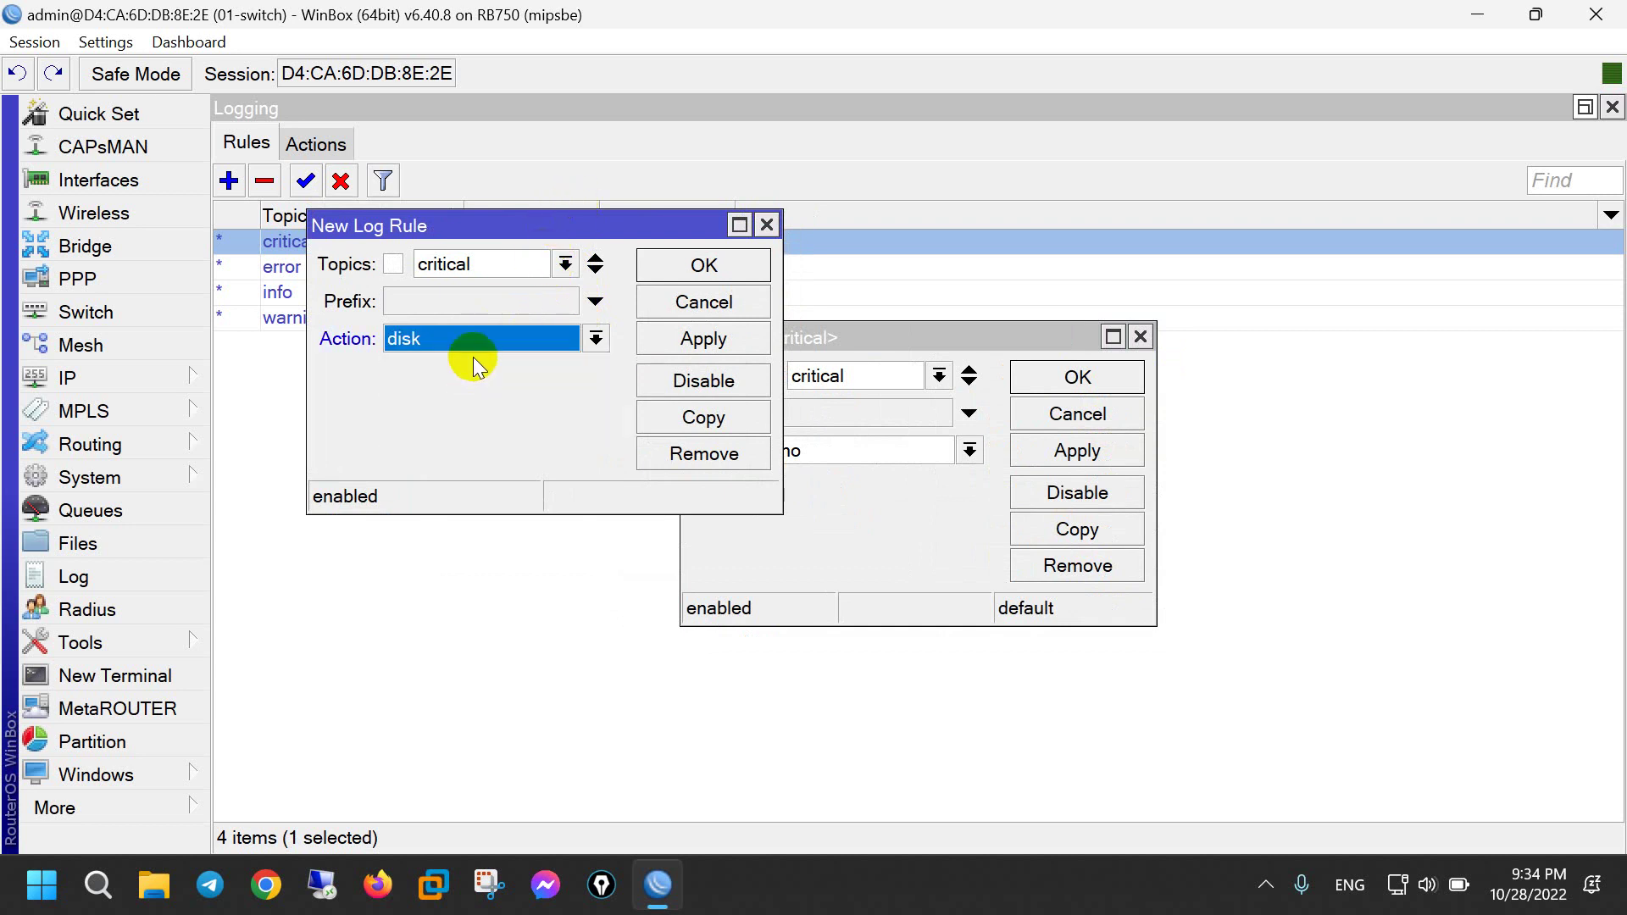
left_click(691, 266)
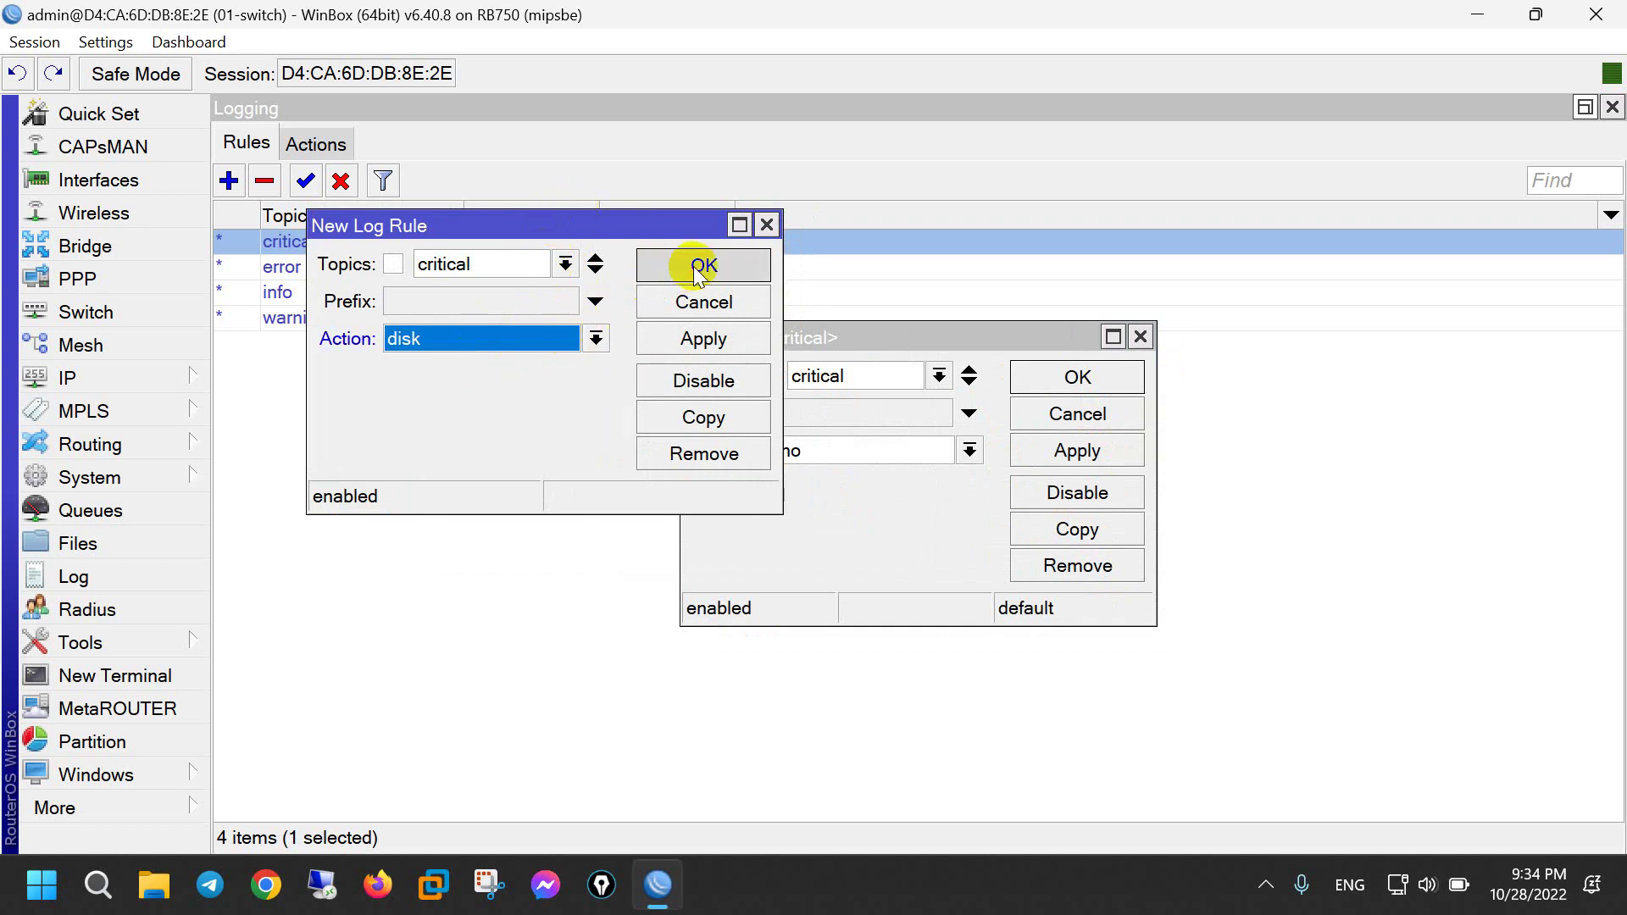
left_click(1140, 337)
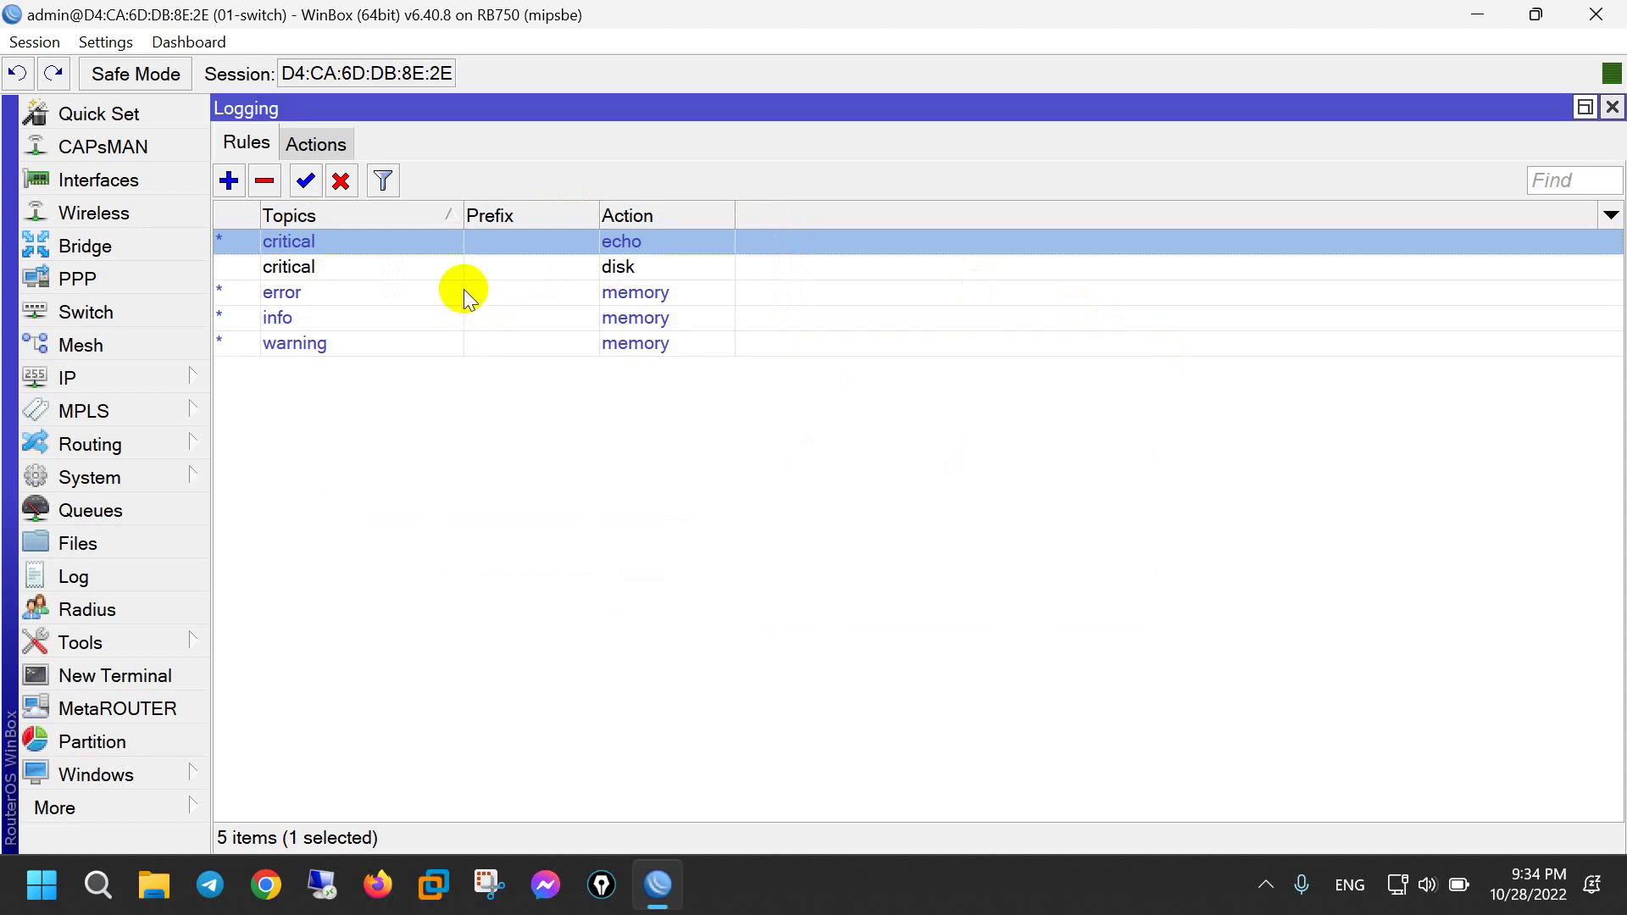
Step: Duplicate the error log rule with its action set to disk, leaving the default rule as it is
double_click(464, 290)
left_click(1077, 528)
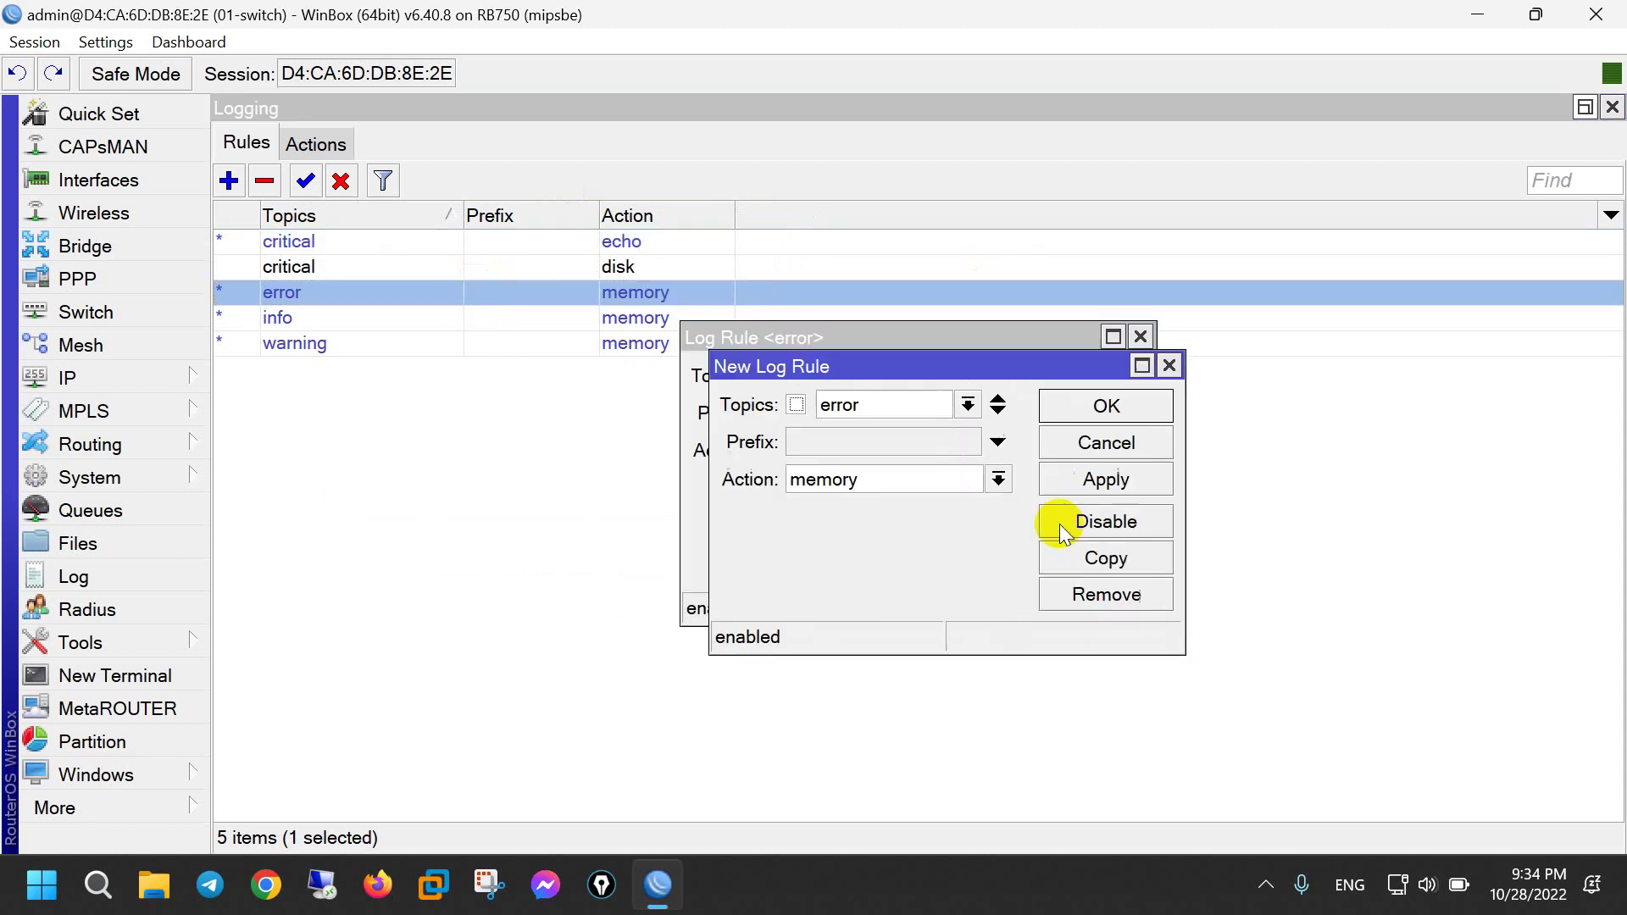
left_click(935, 476)
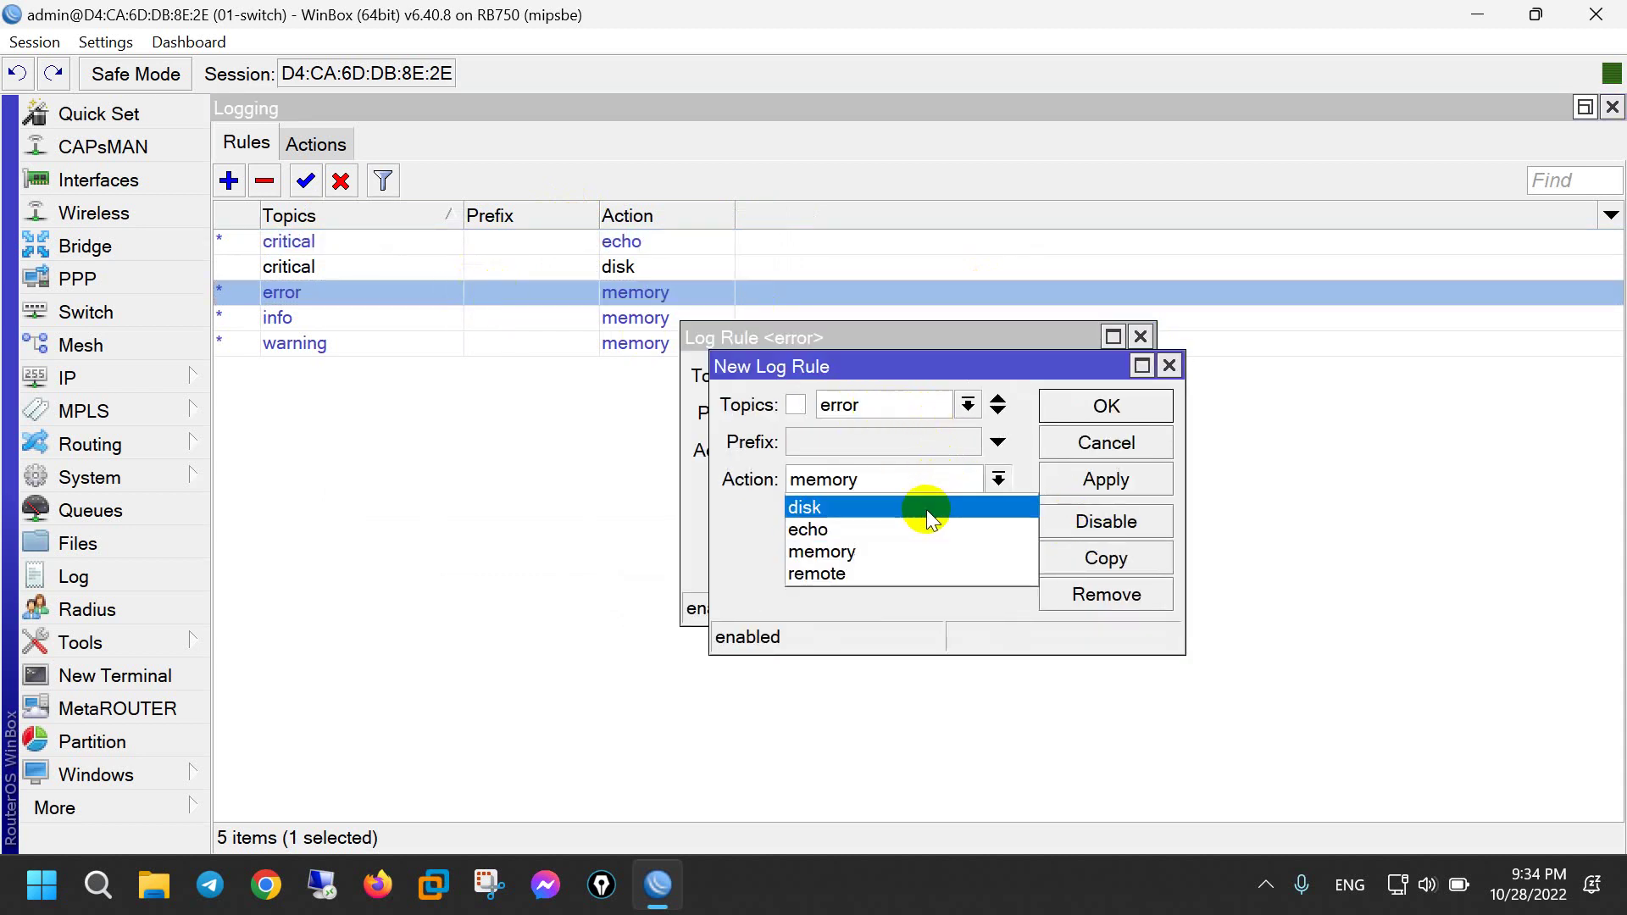
left_click(927, 510)
left_click(1107, 408)
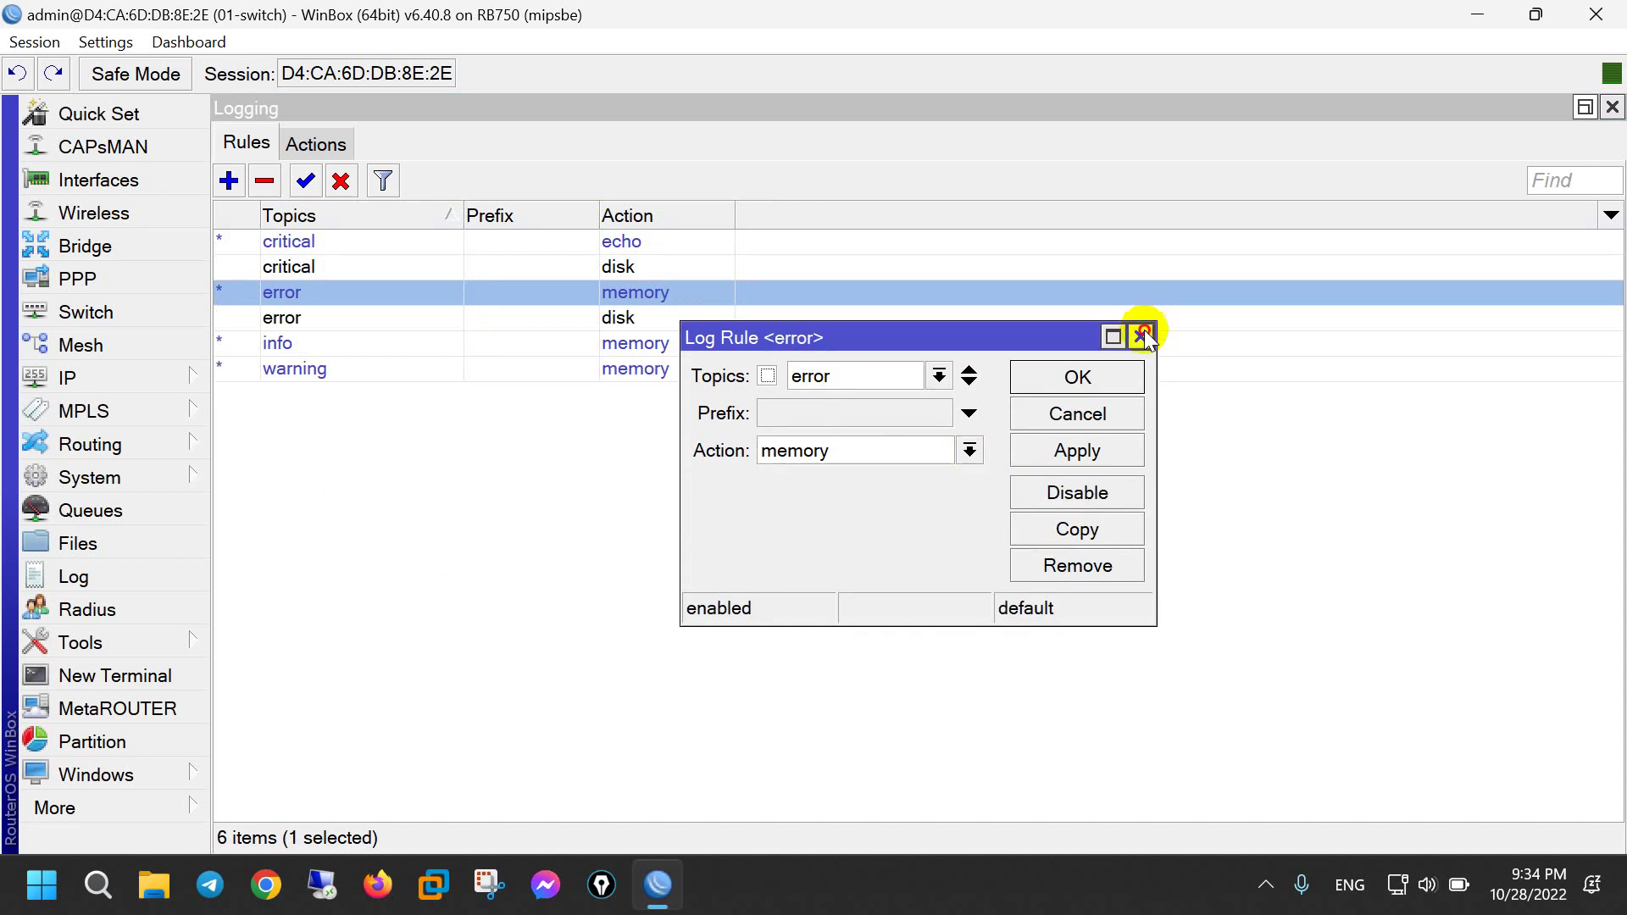
left_click(1140, 337)
left_click(280, 343)
double_click(282, 349)
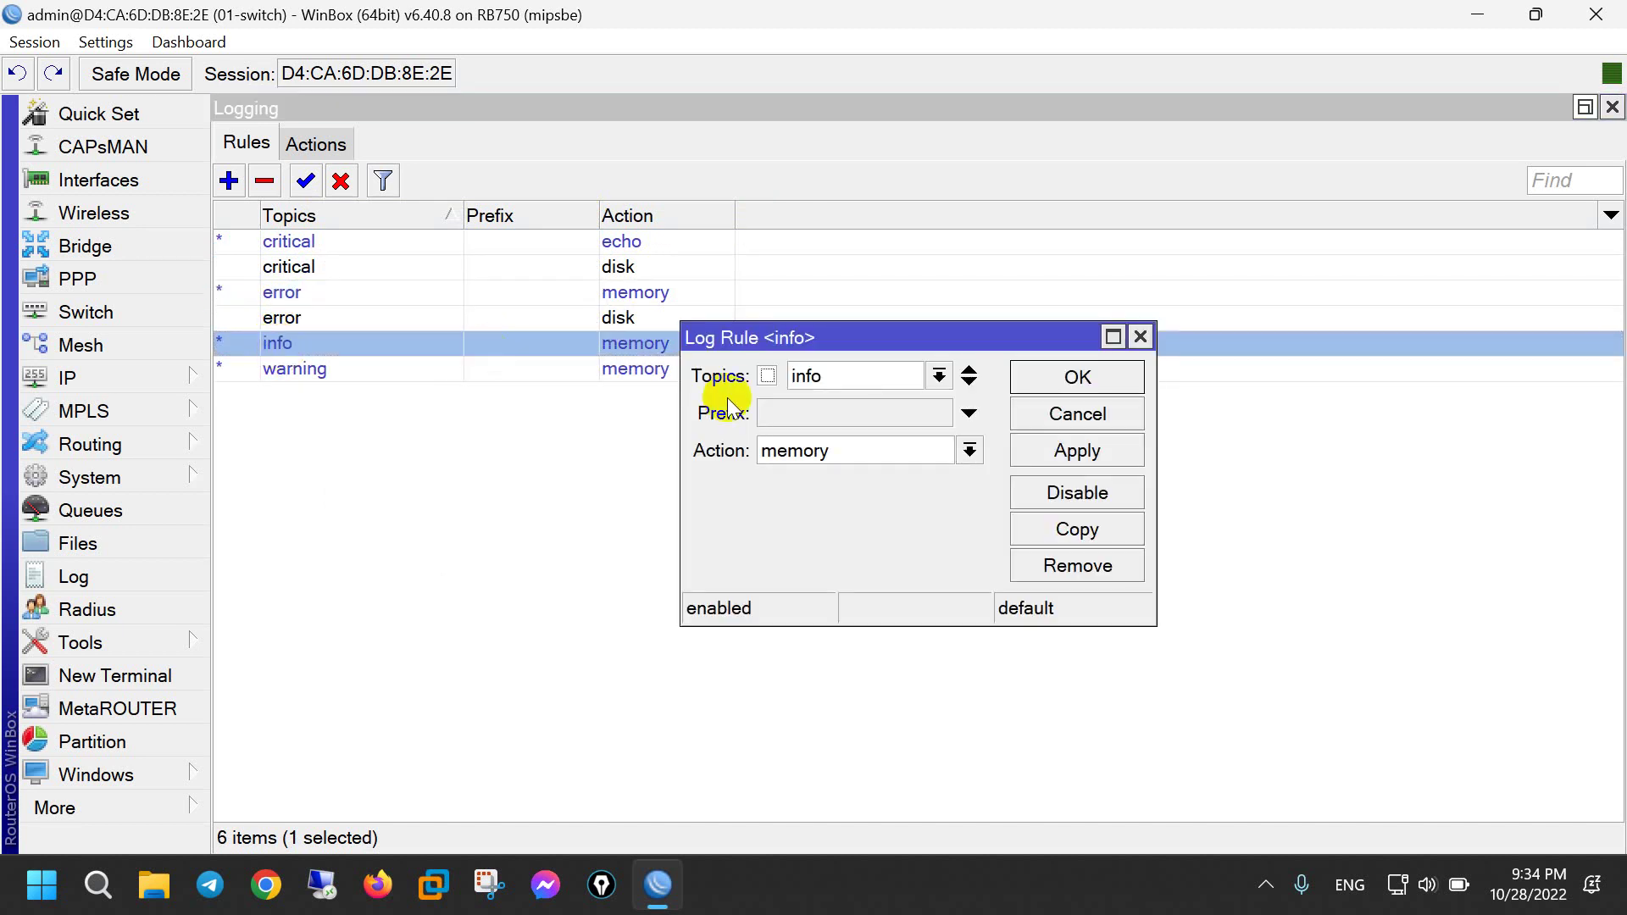
left_click(877, 447)
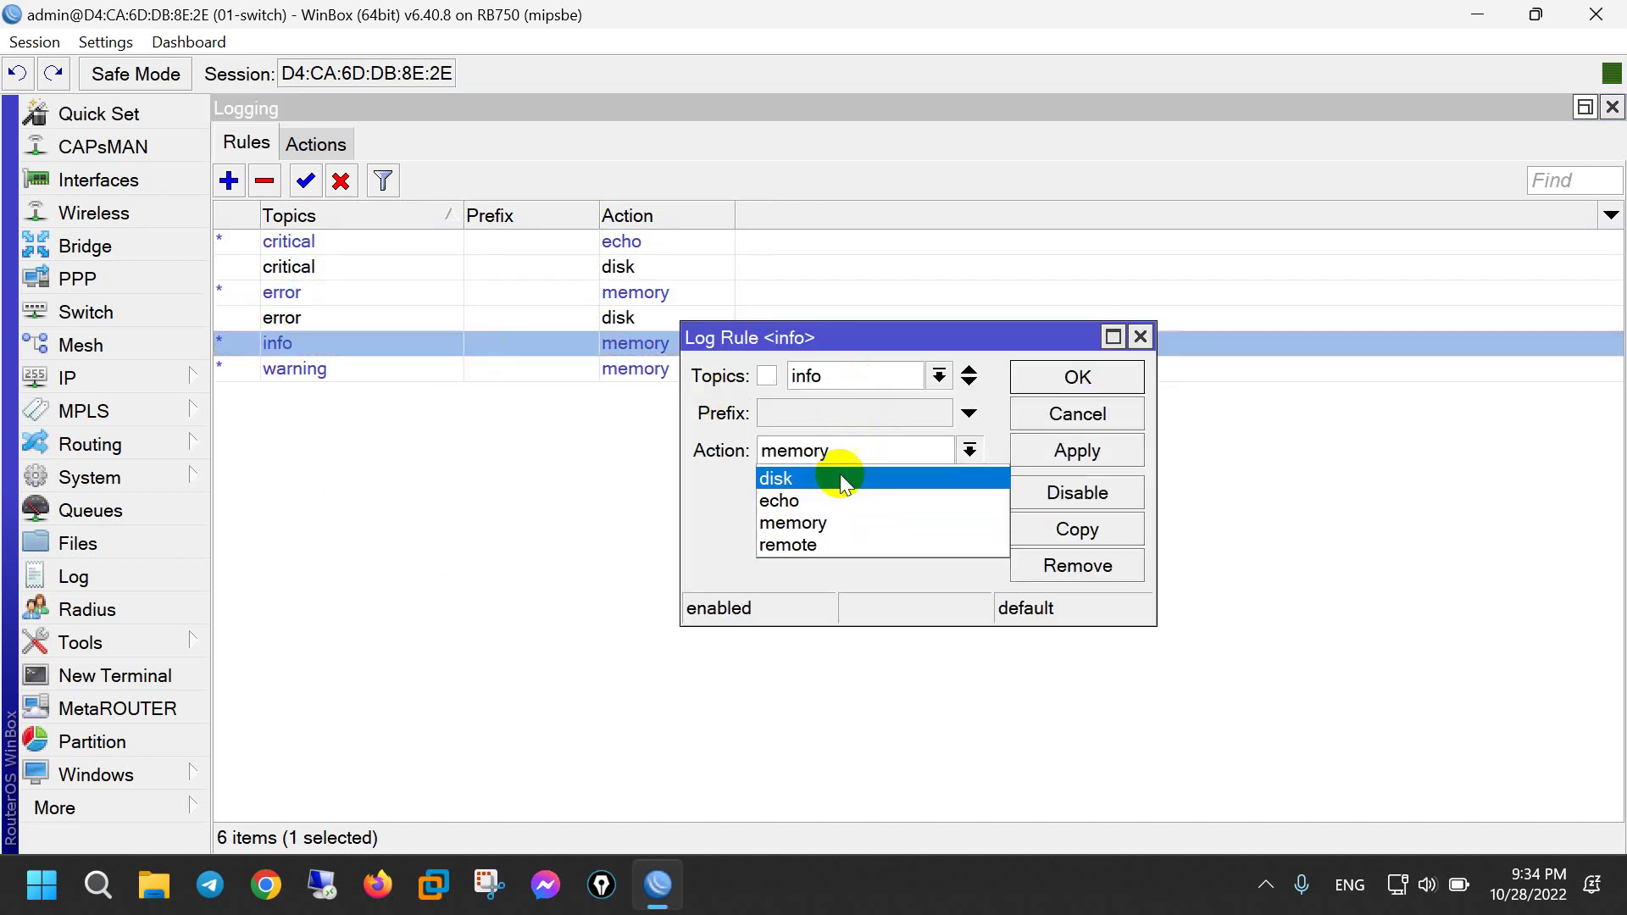
left_click(840, 477)
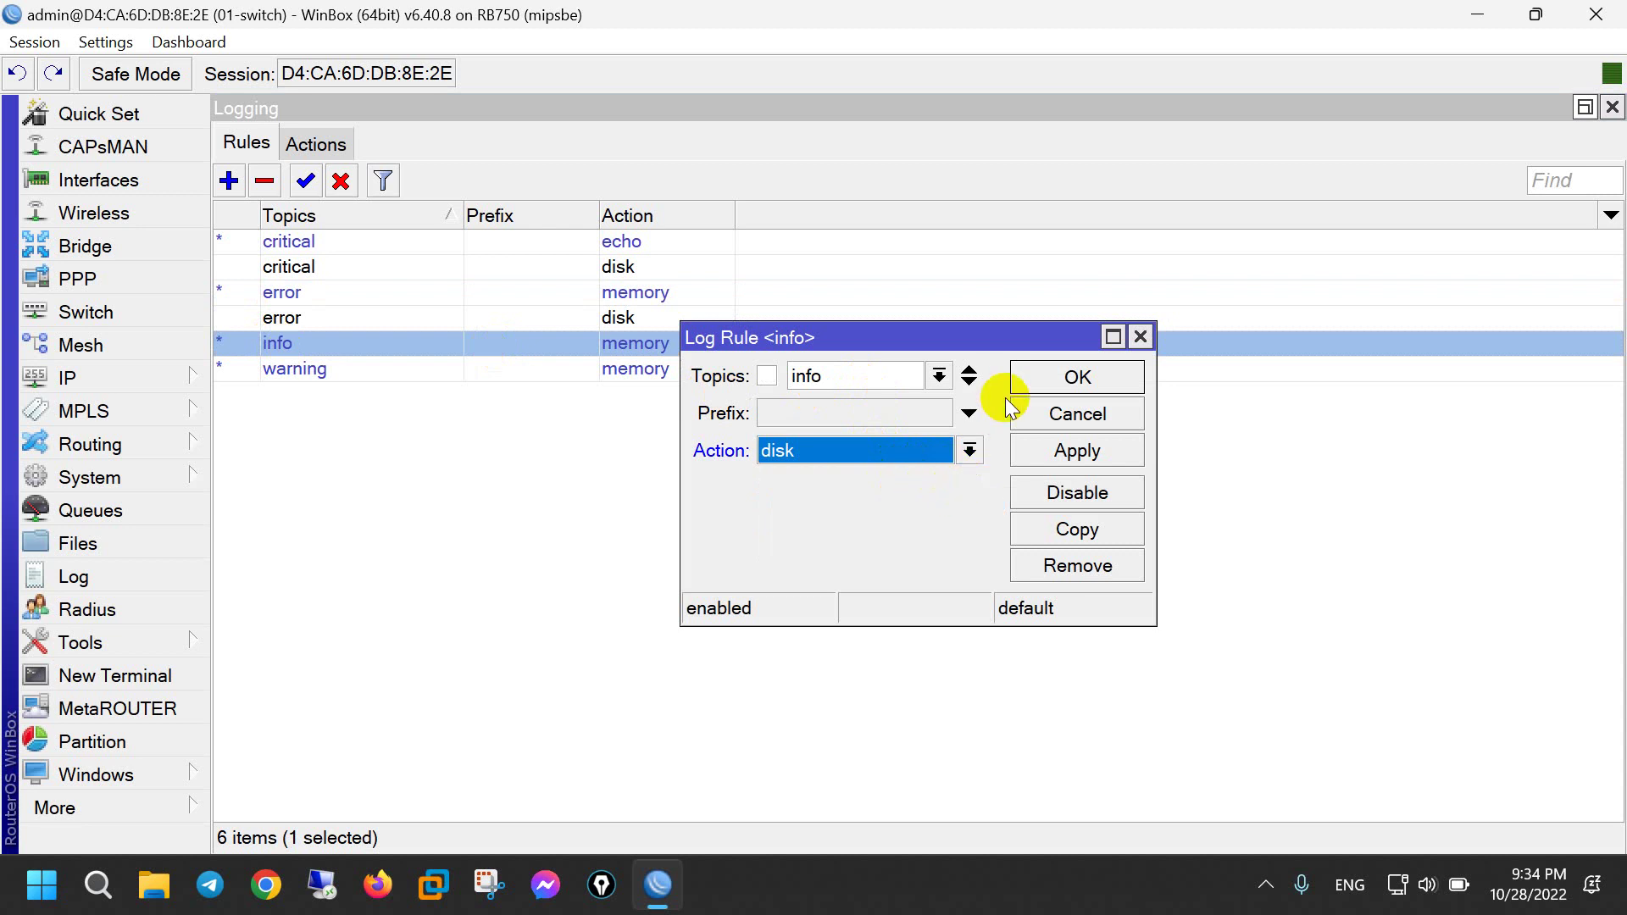
left_click(1105, 415)
Step: Create a copy of the info log rule that uses the disk action and close the original
double_click(524, 352)
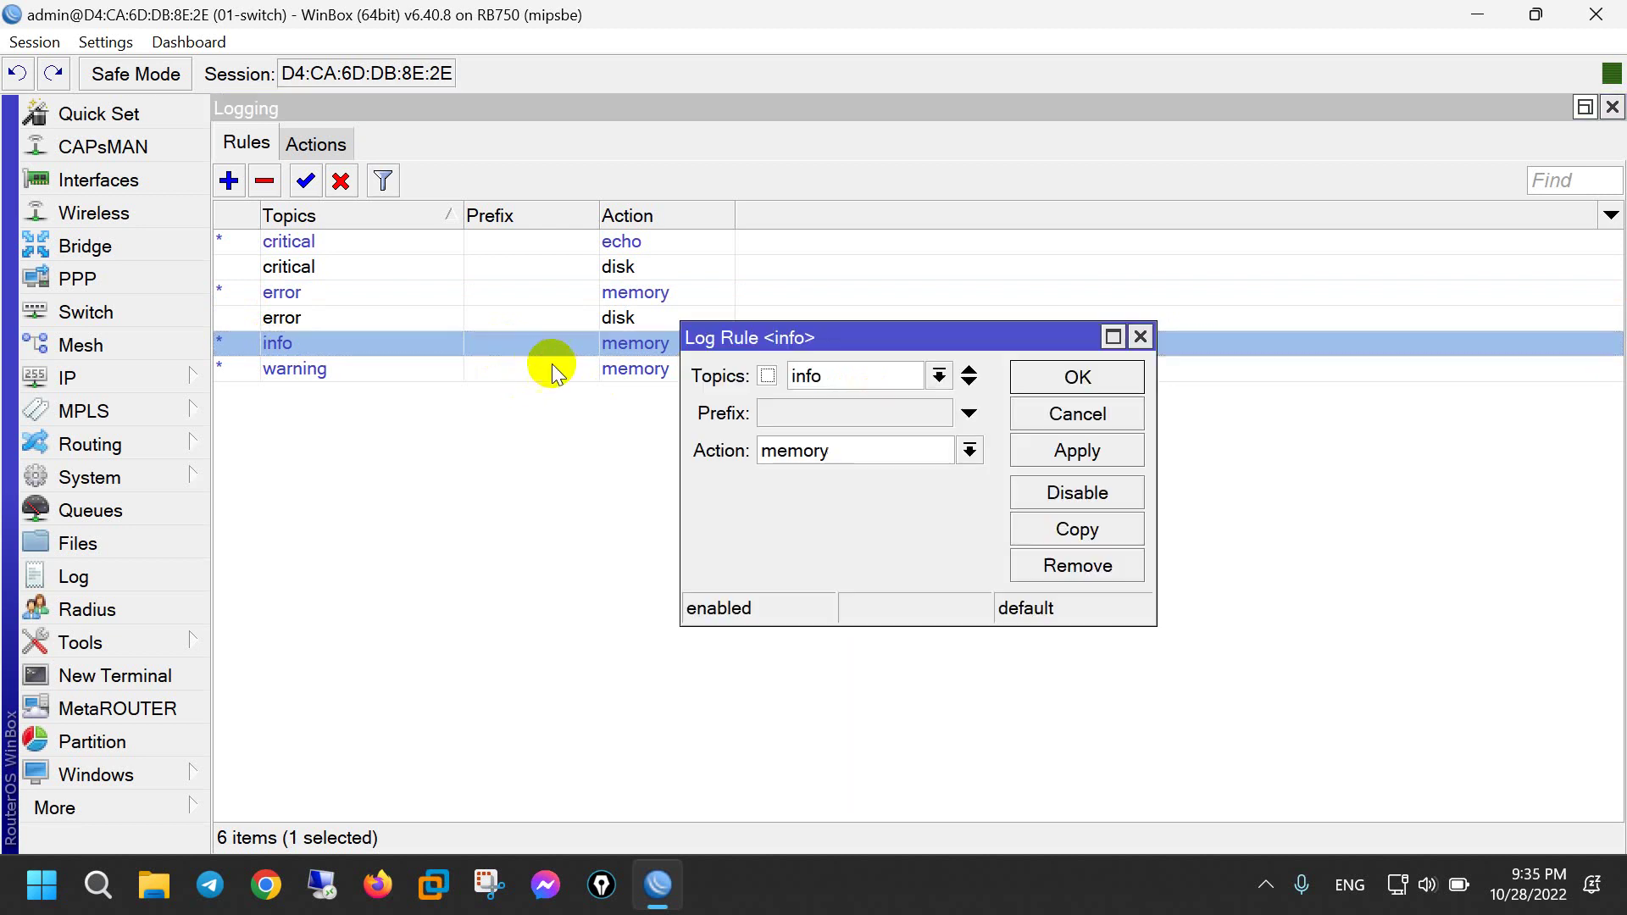
left_click(1076, 529)
left_click(918, 477)
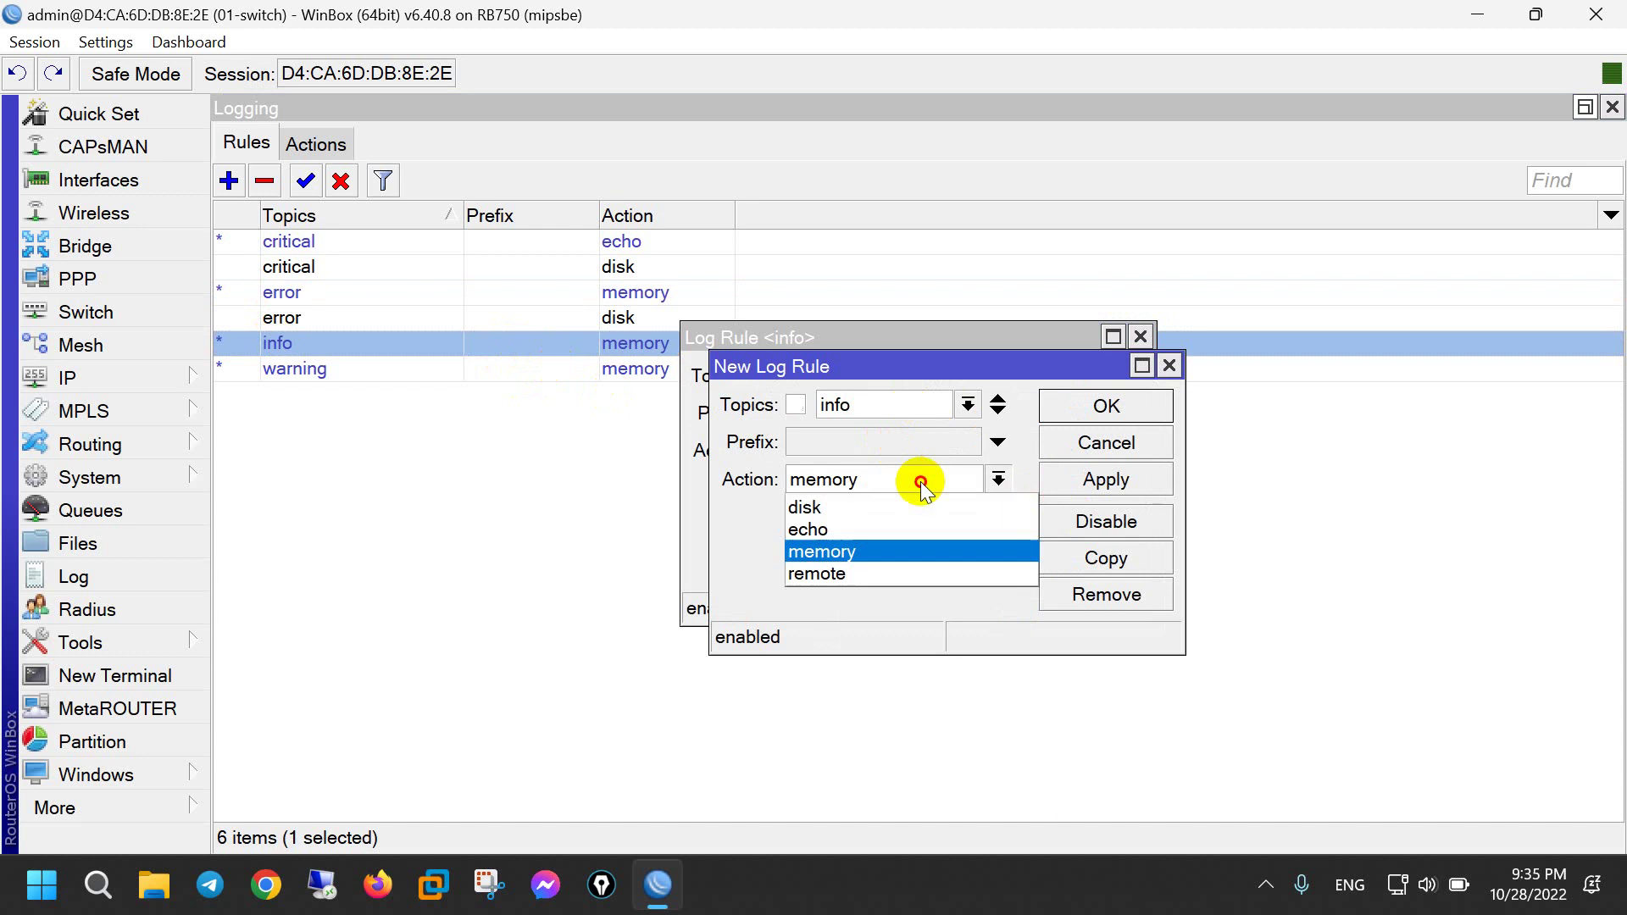
left_click(887, 509)
left_click(1104, 407)
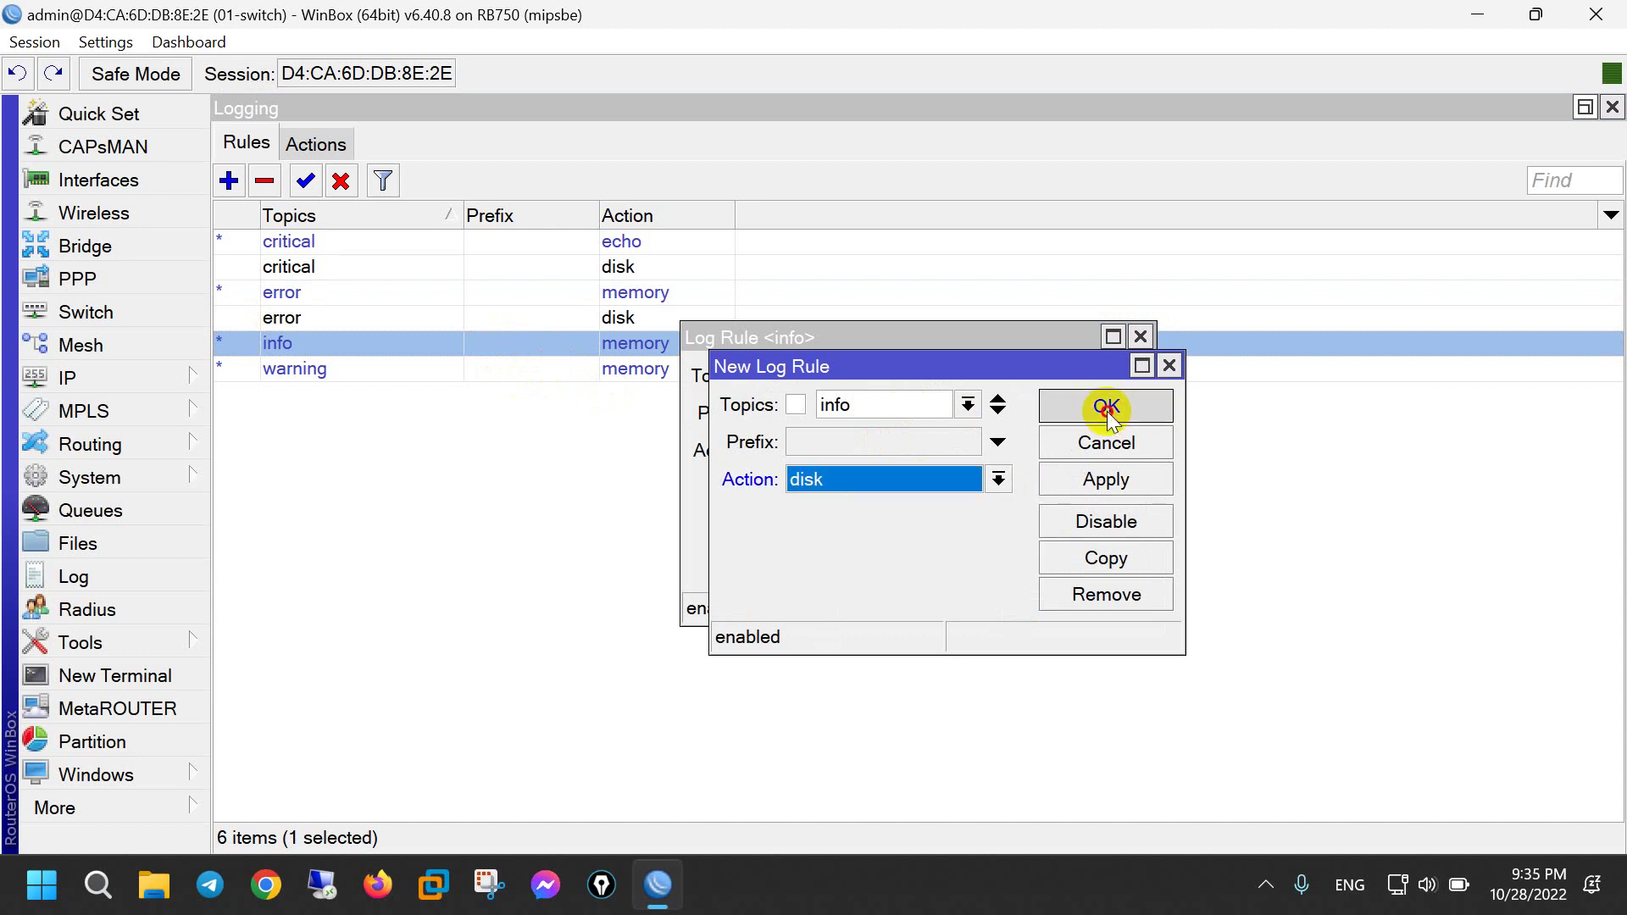
left_click(1141, 337)
Step: Copy the warning log rule into a new rule that logs to disk and close the original rule
double_click(453, 395)
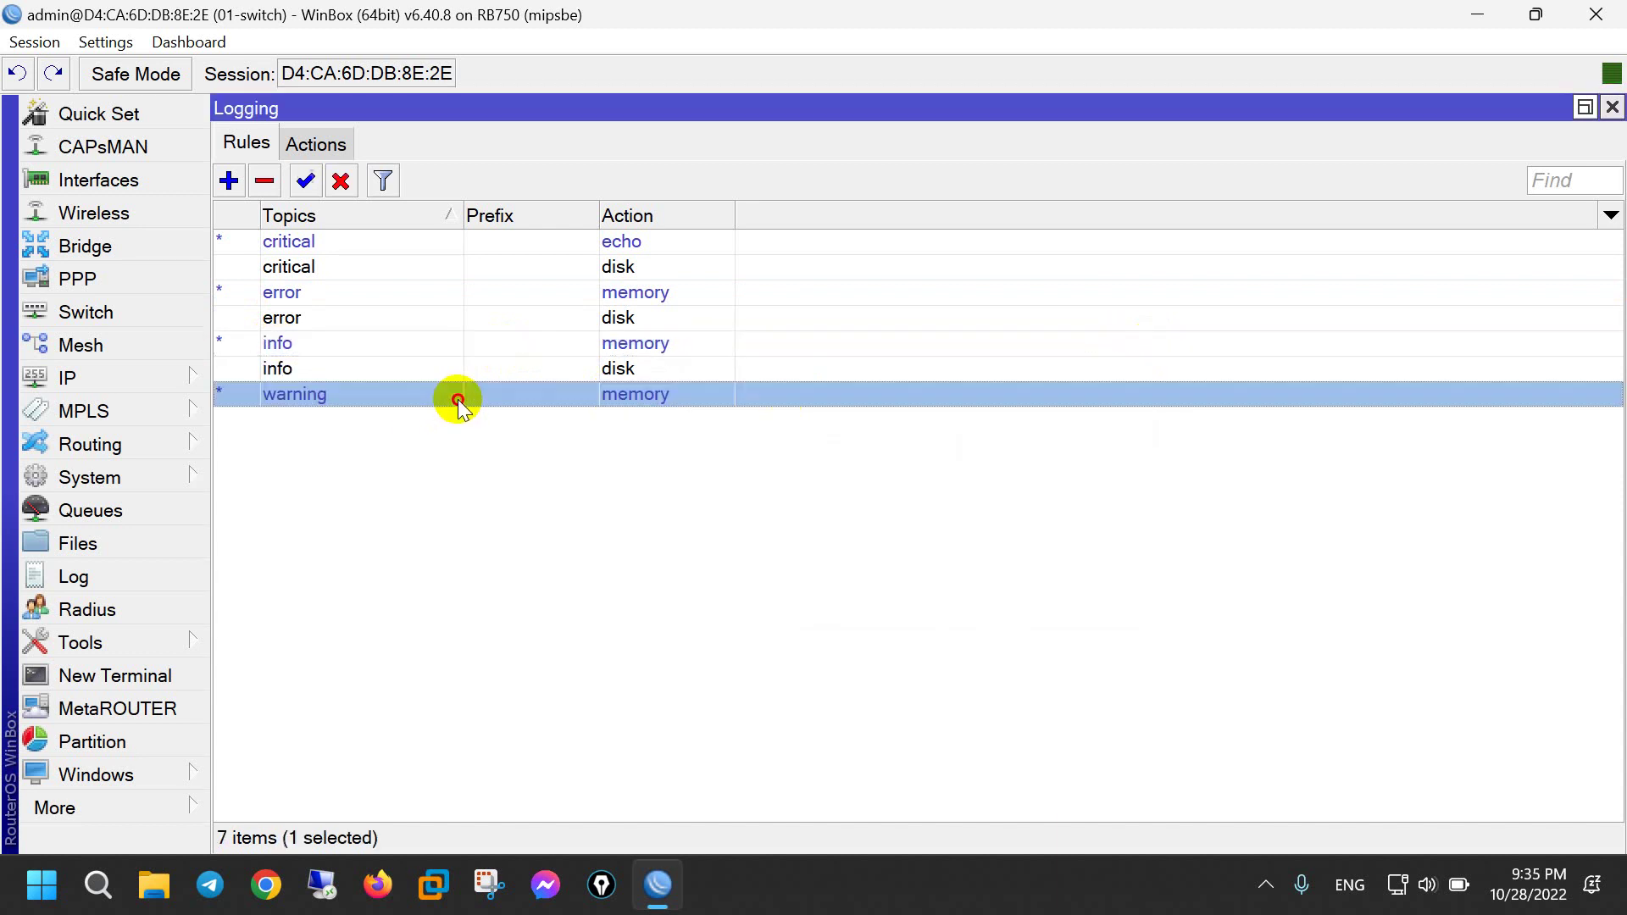
left_click(946, 455)
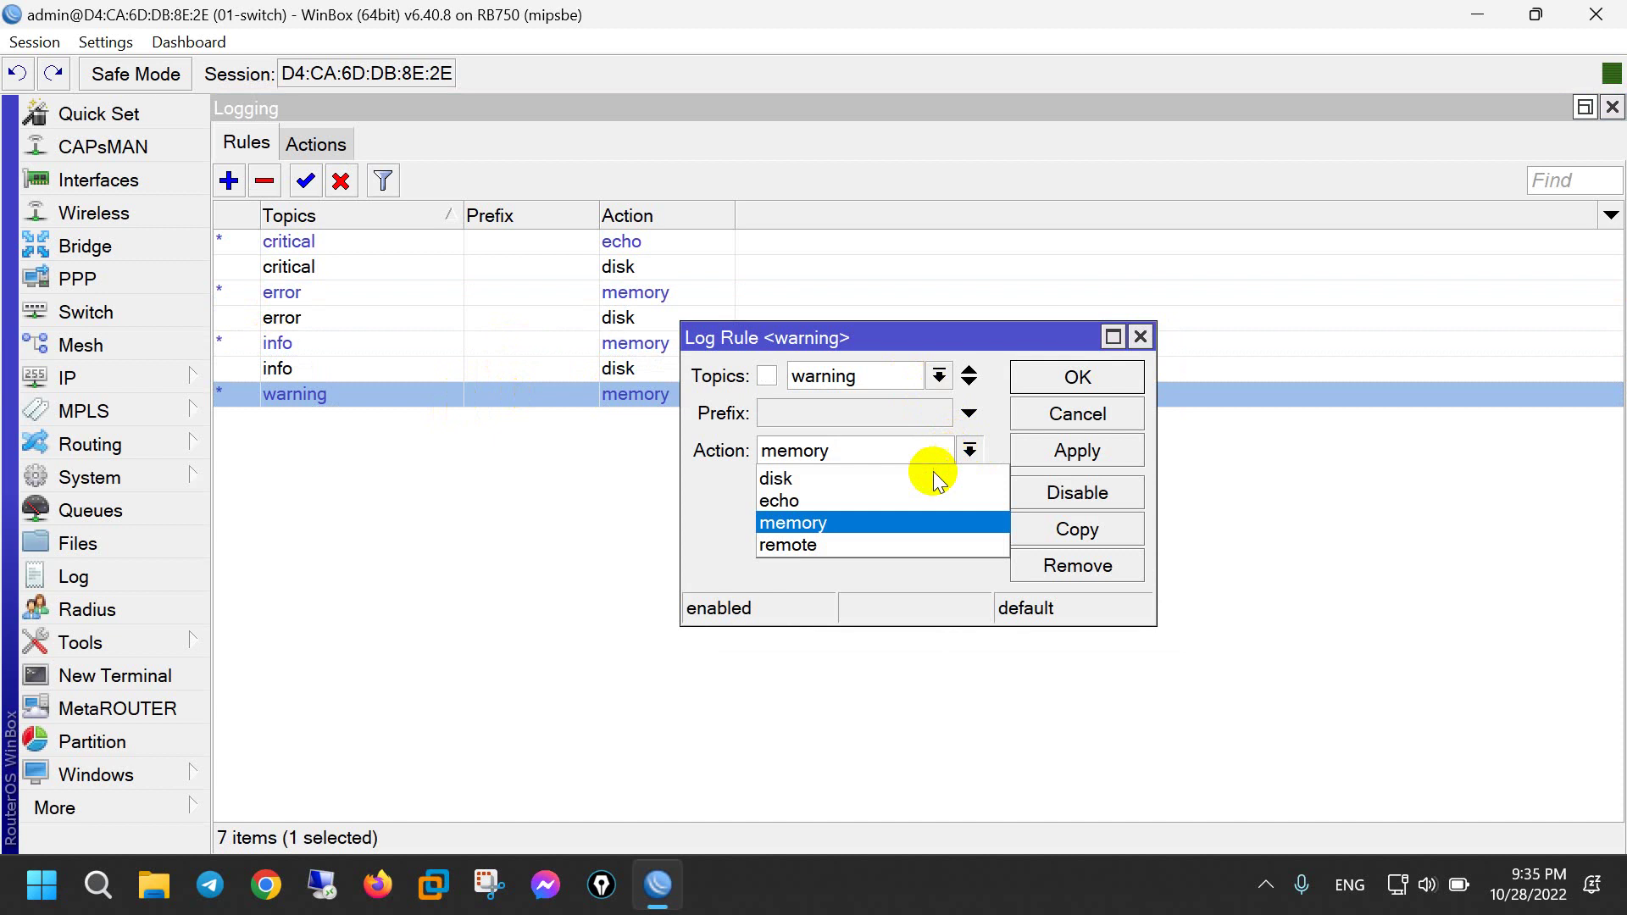
left_click(1105, 532)
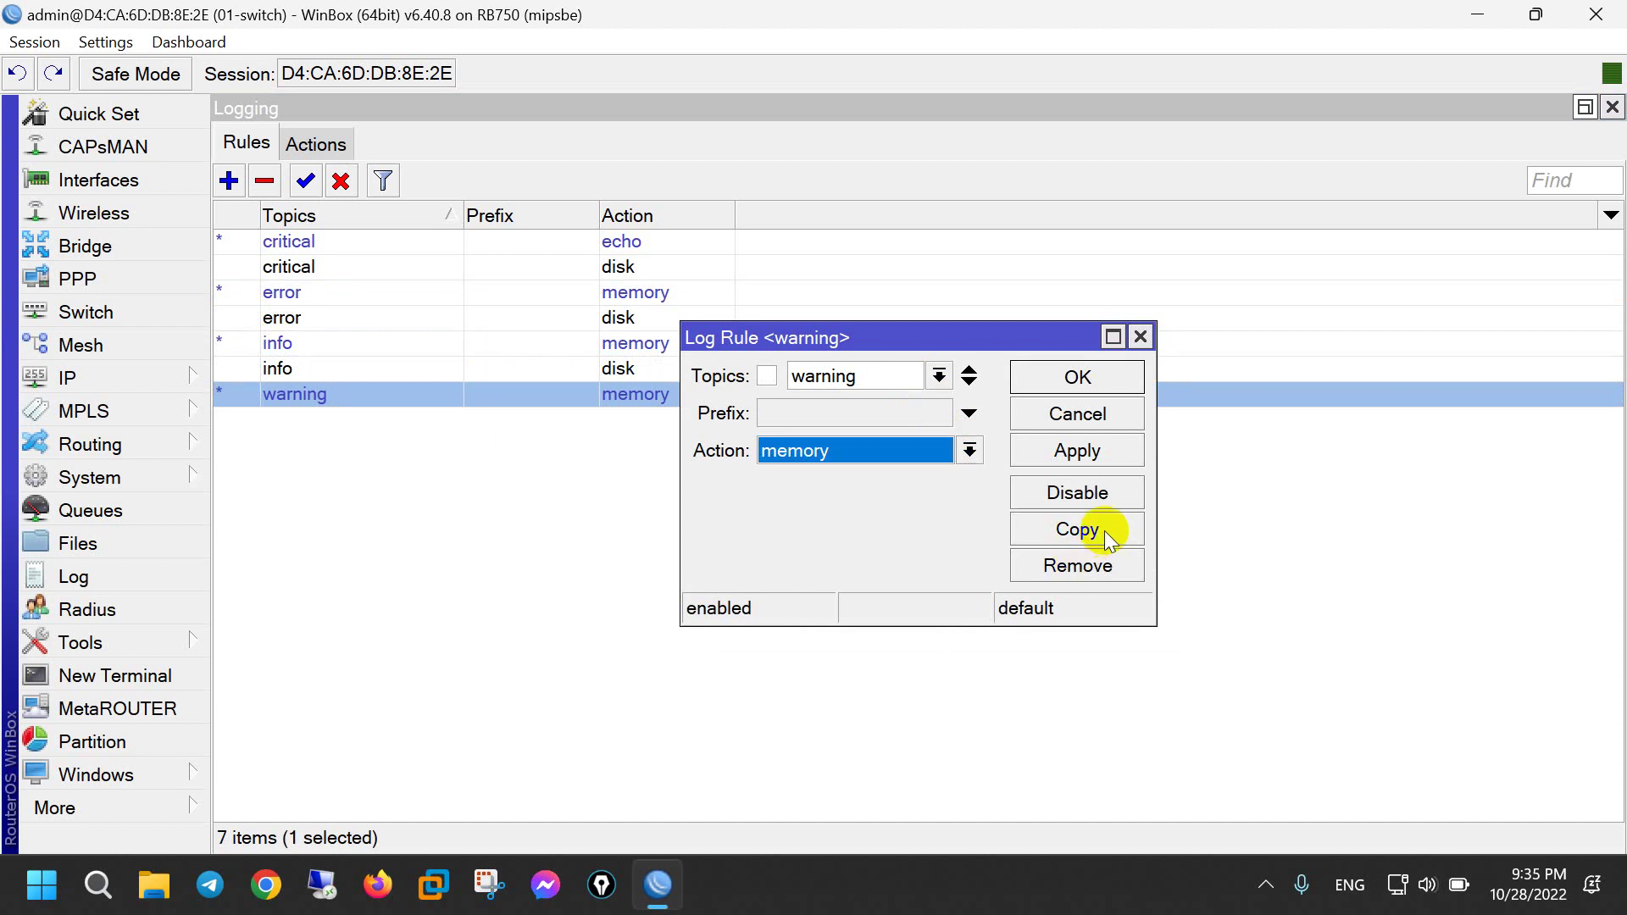
left_click(1105, 530)
left_click(937, 477)
left_click(908, 507)
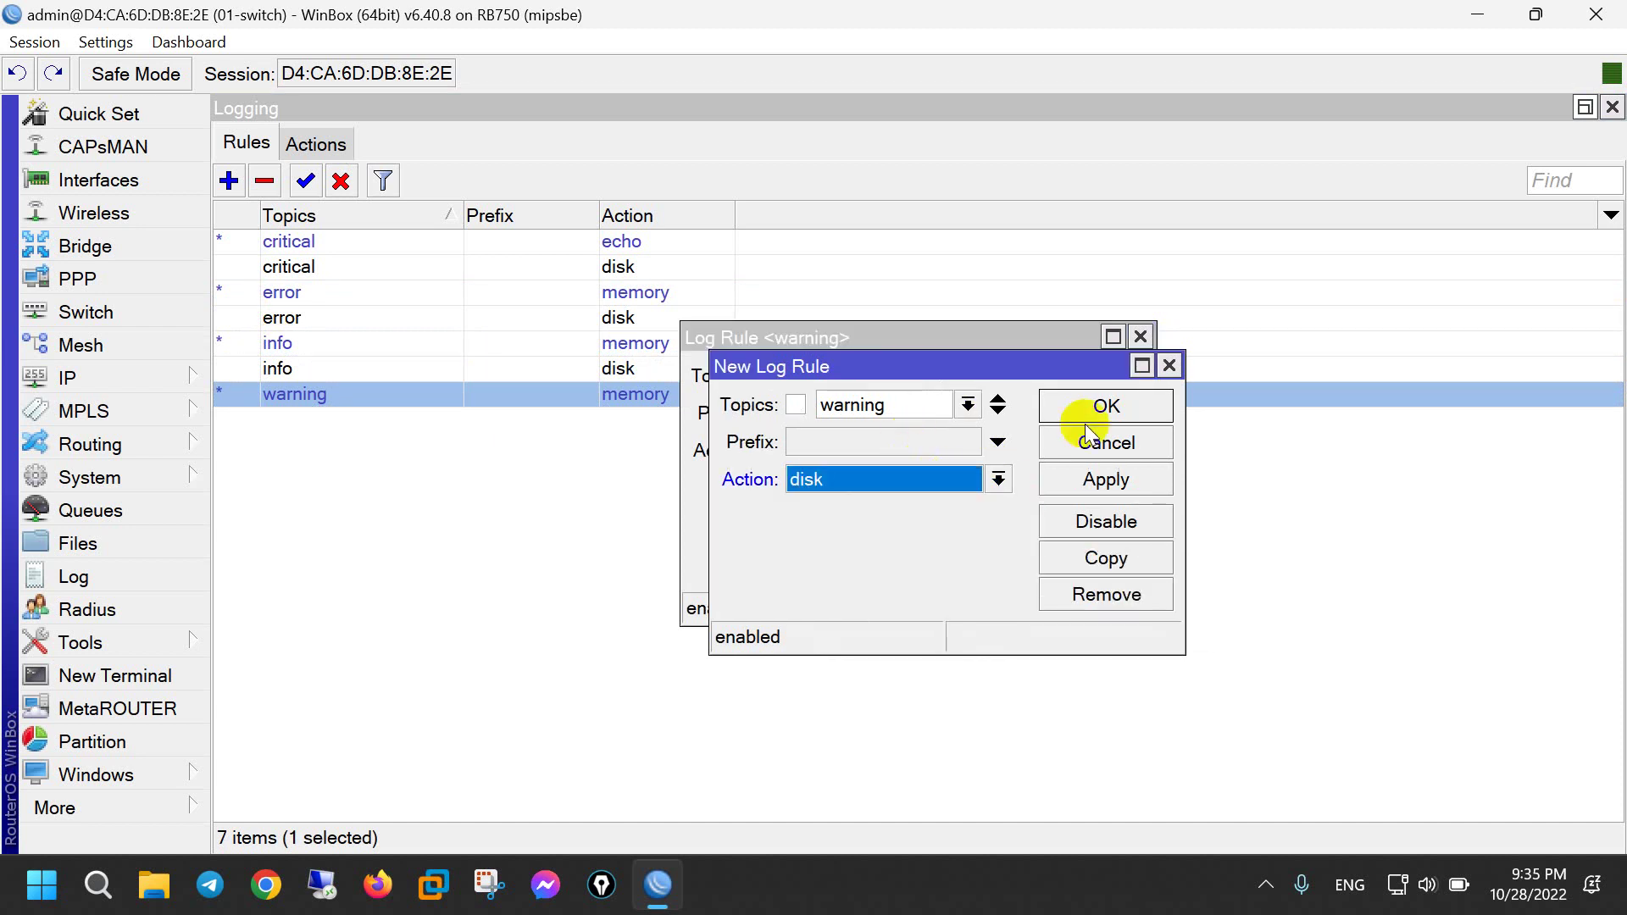
left_click(1105, 406)
left_click(1141, 336)
left_click(607, 562)
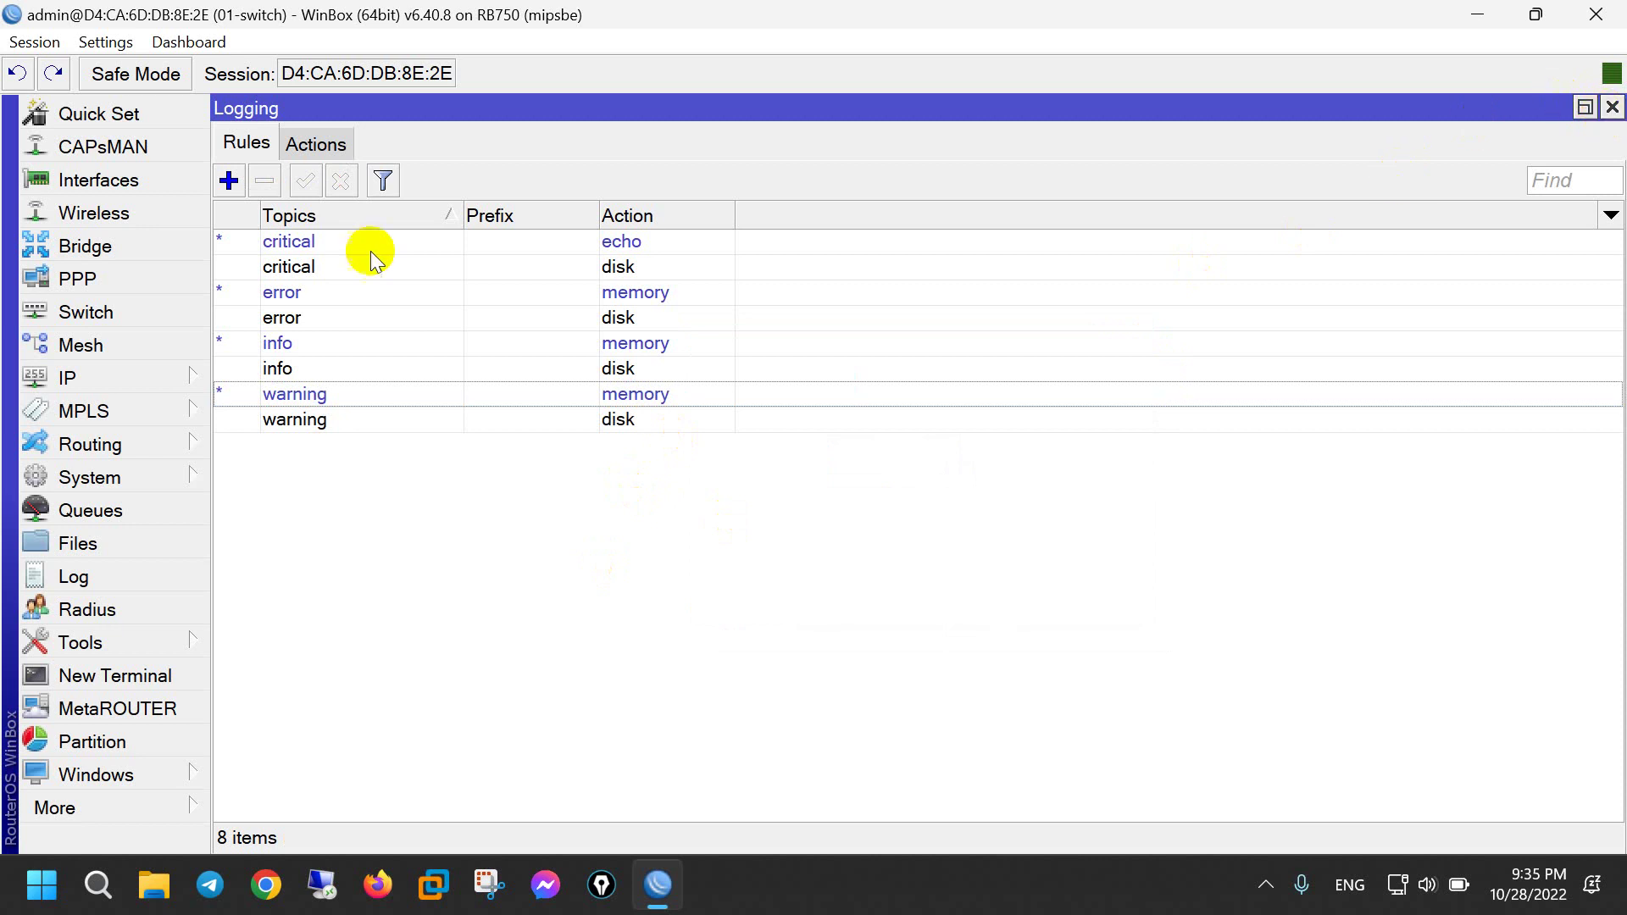
Step: Set the lines per file of the disk log action to 4096 and save it
left_click(332, 144)
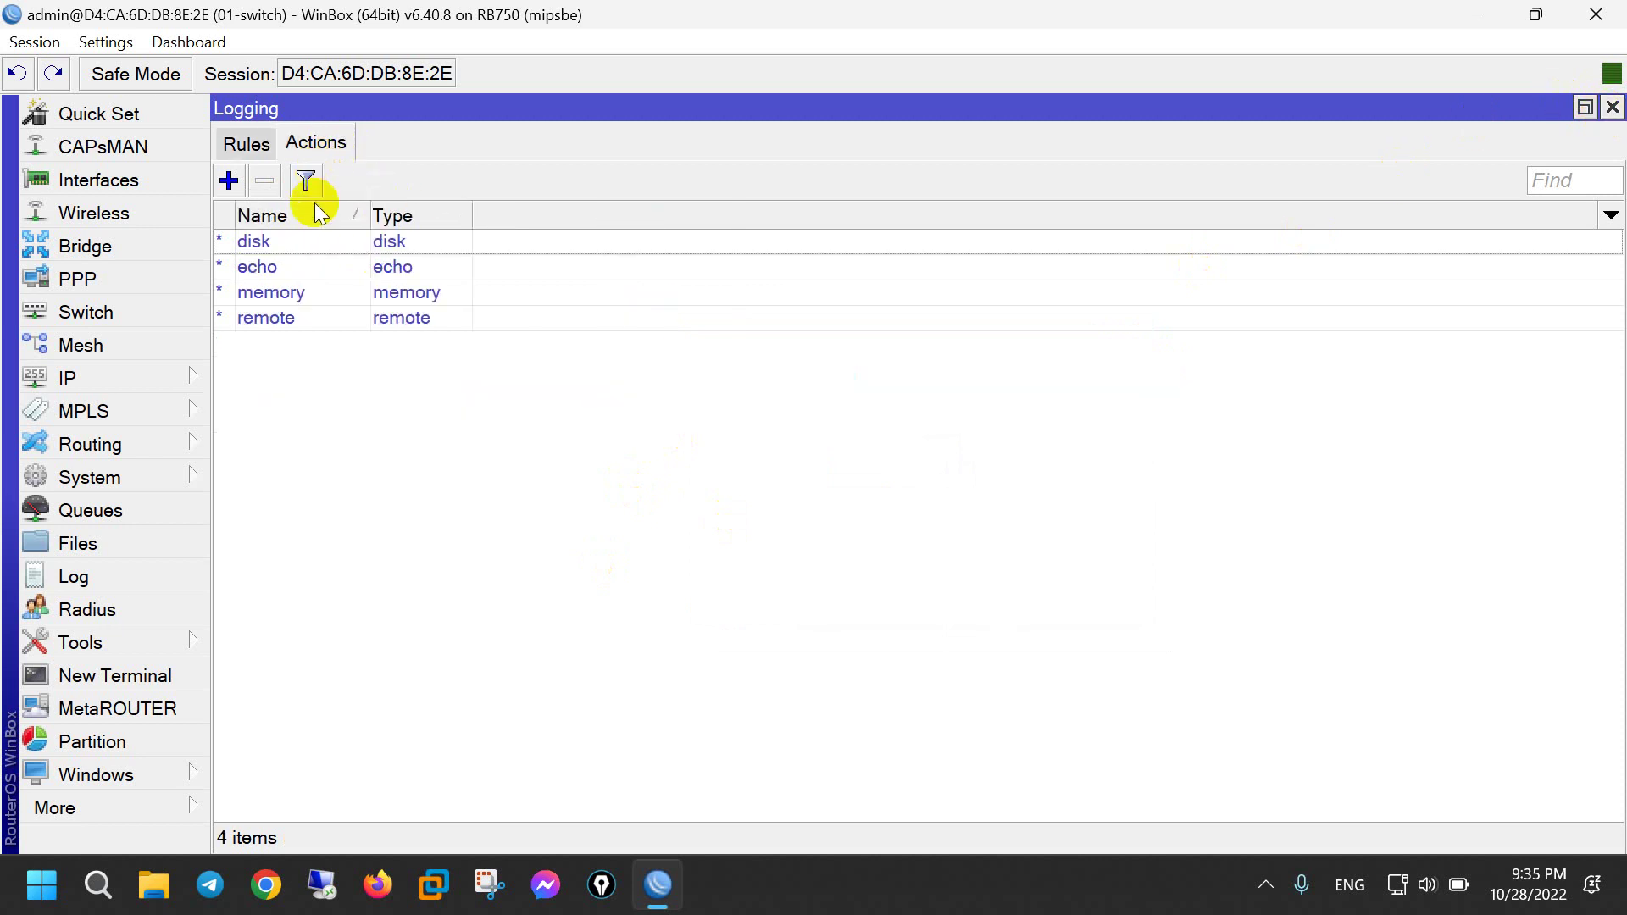
double_click(320, 240)
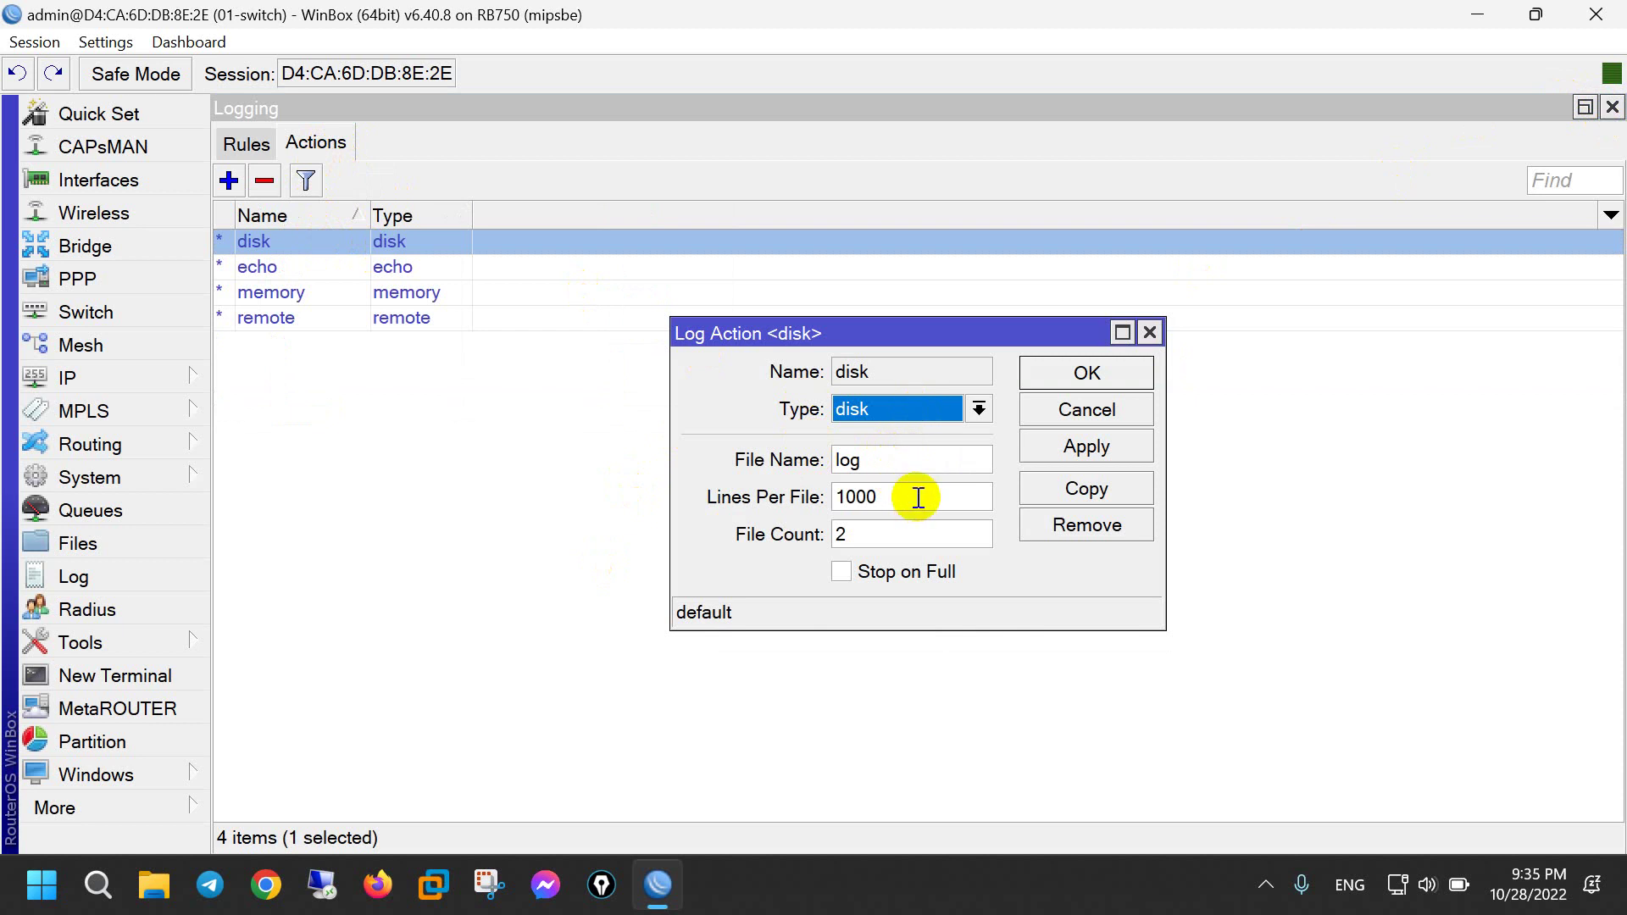
left_click_drag(918, 497, 754, 464)
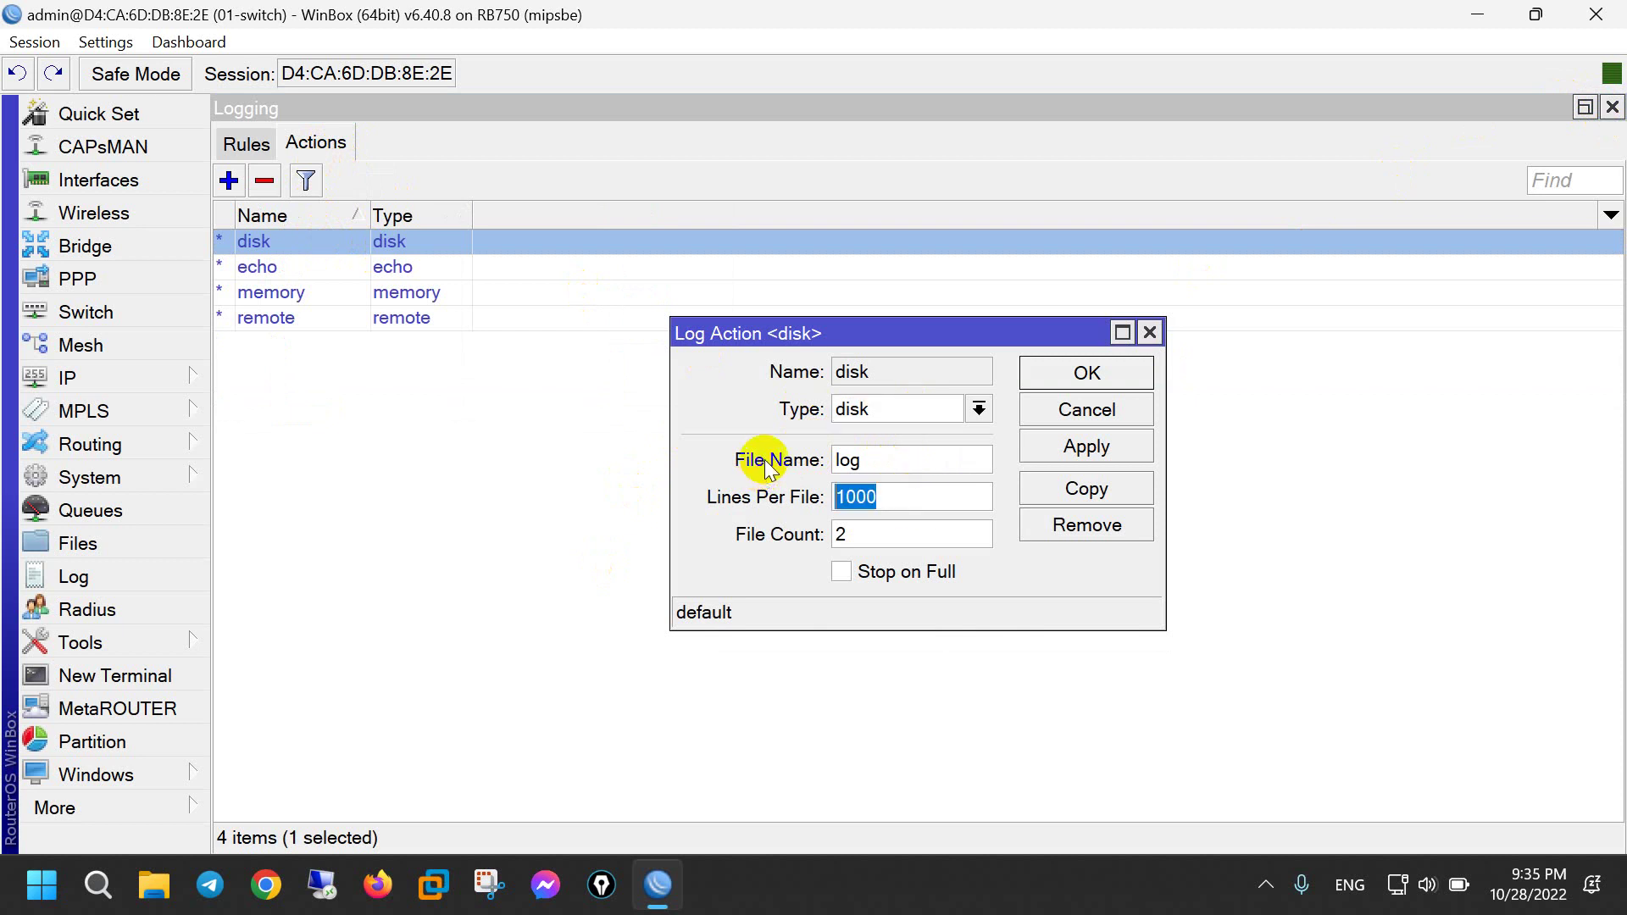
type("4096")
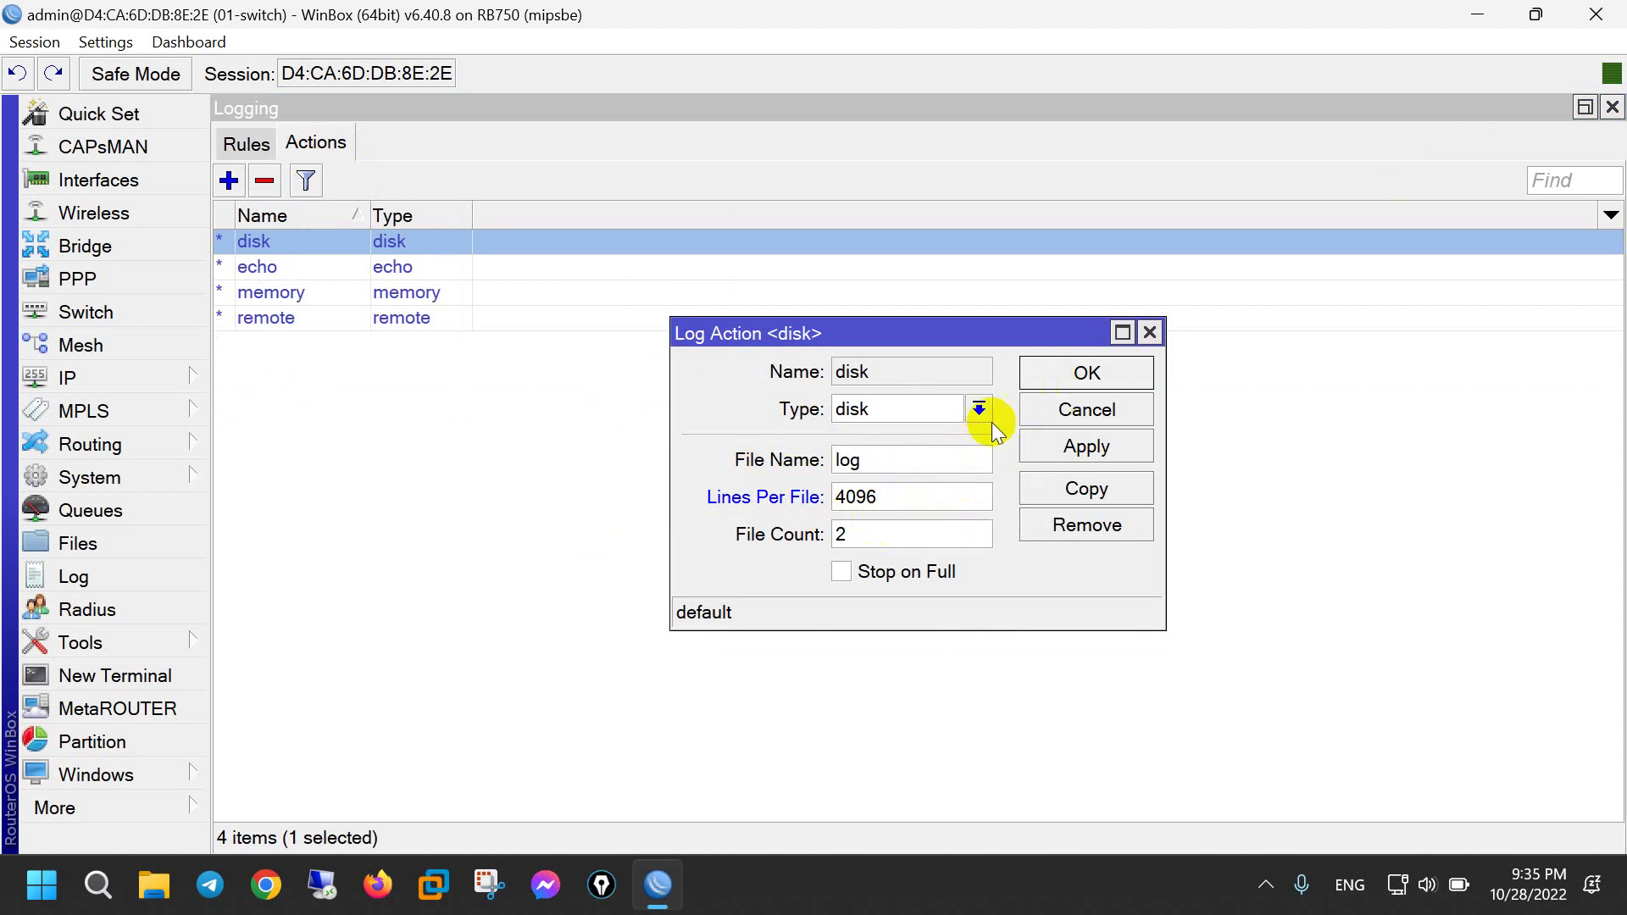
left_click(1081, 375)
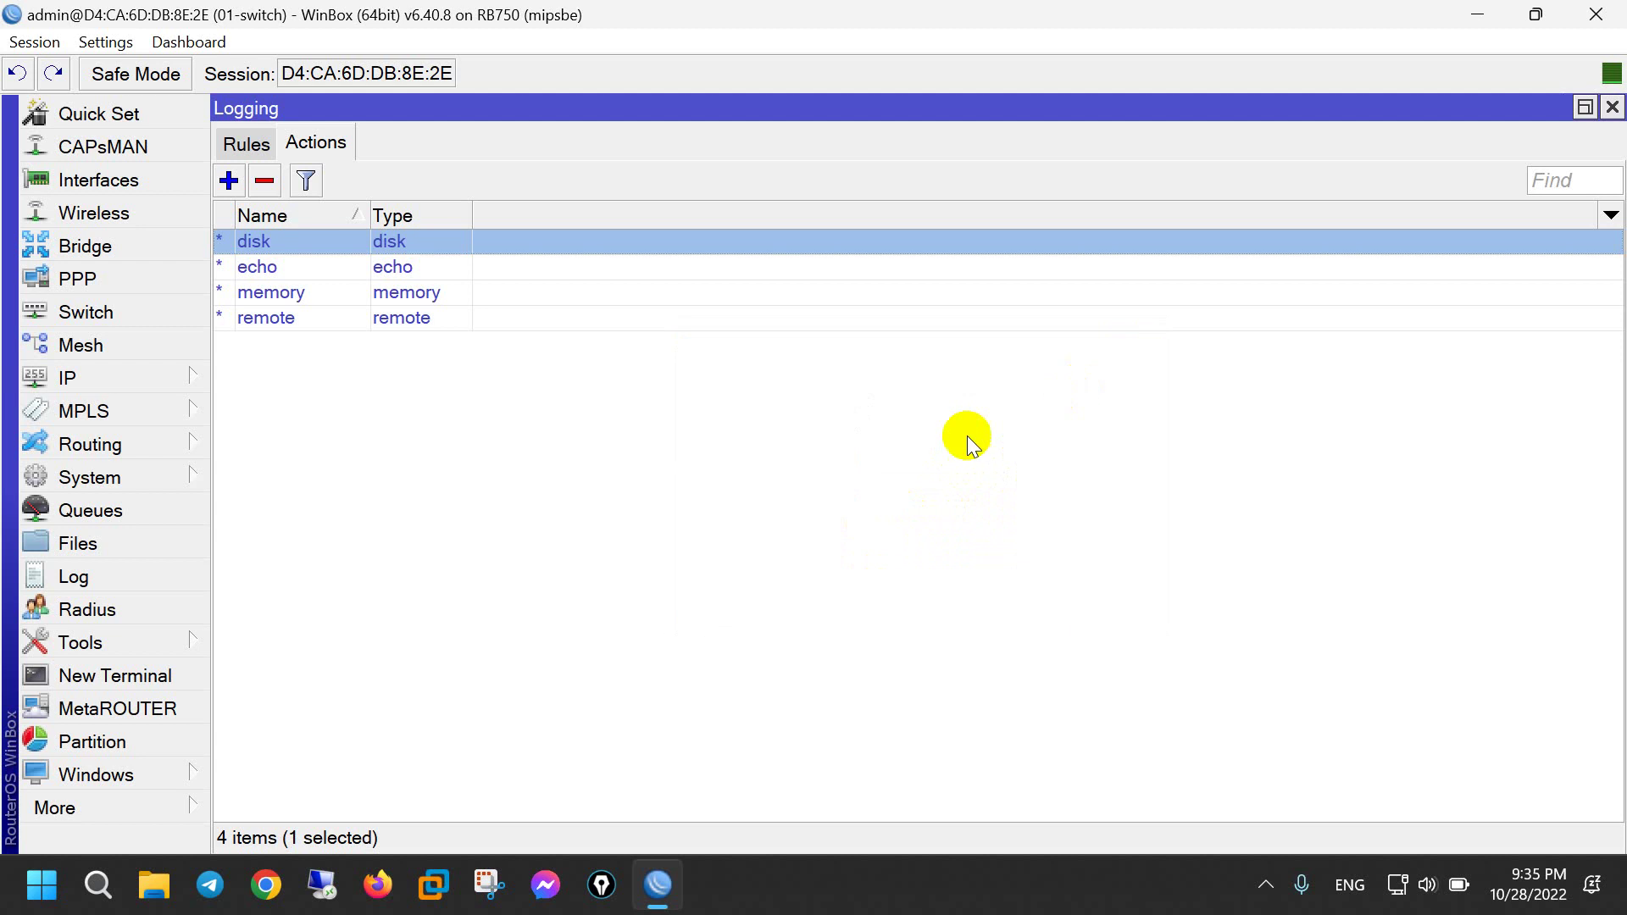
left_click(883, 427)
Step: Recheck the logging rules, close the logging window and check the log for the newest entry in the disk buffer
left_click(244, 140)
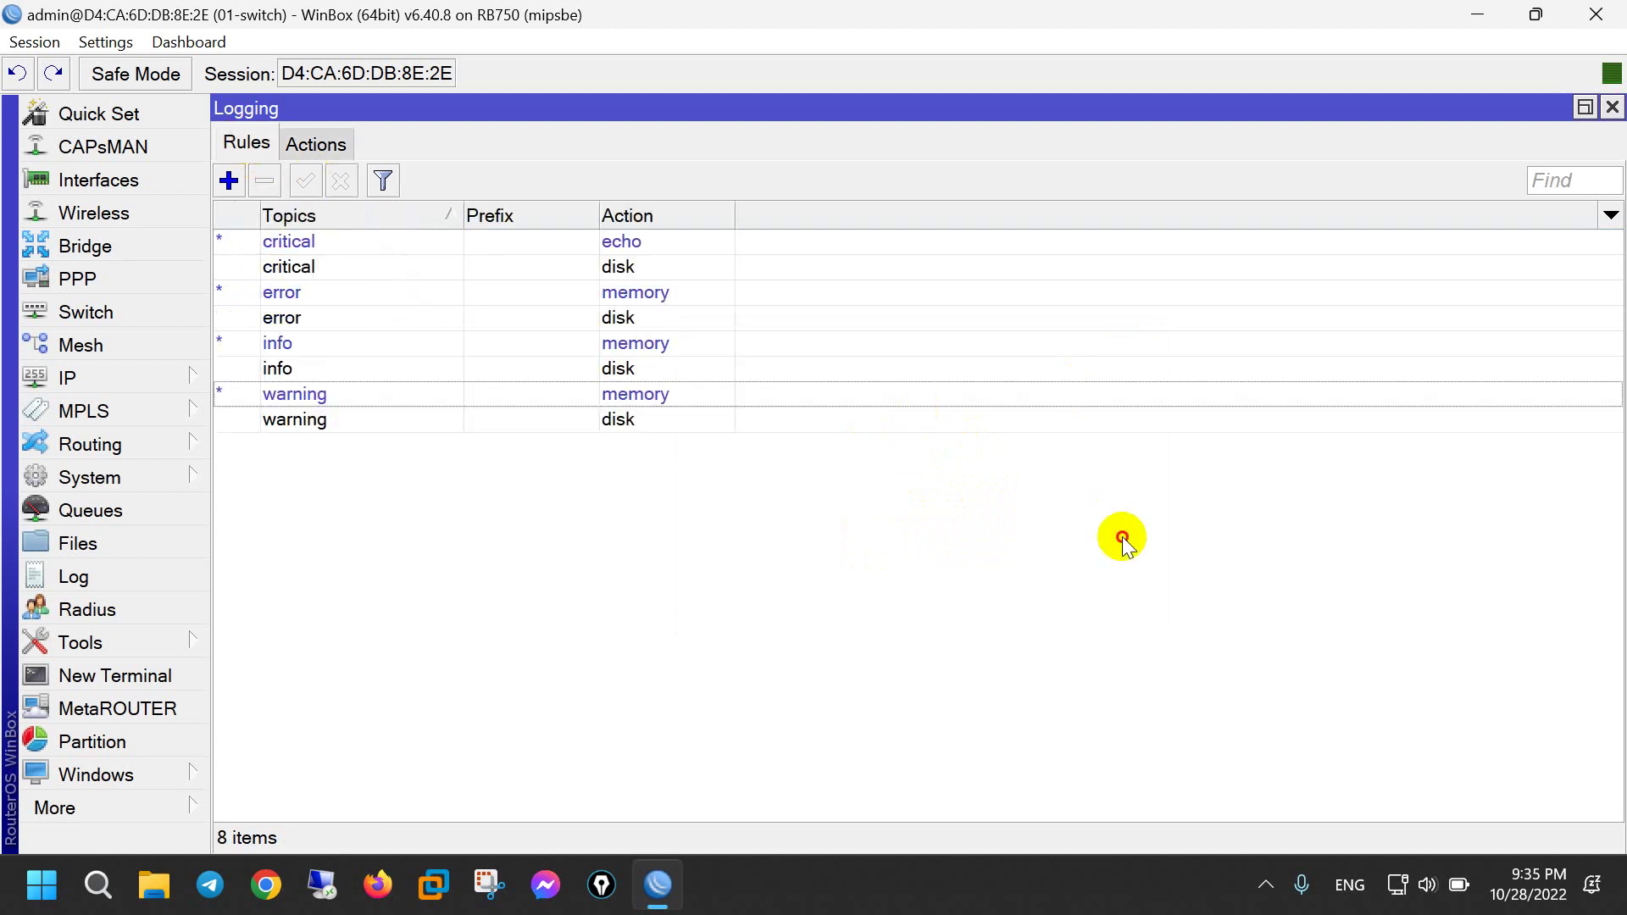
left_click(1610, 109)
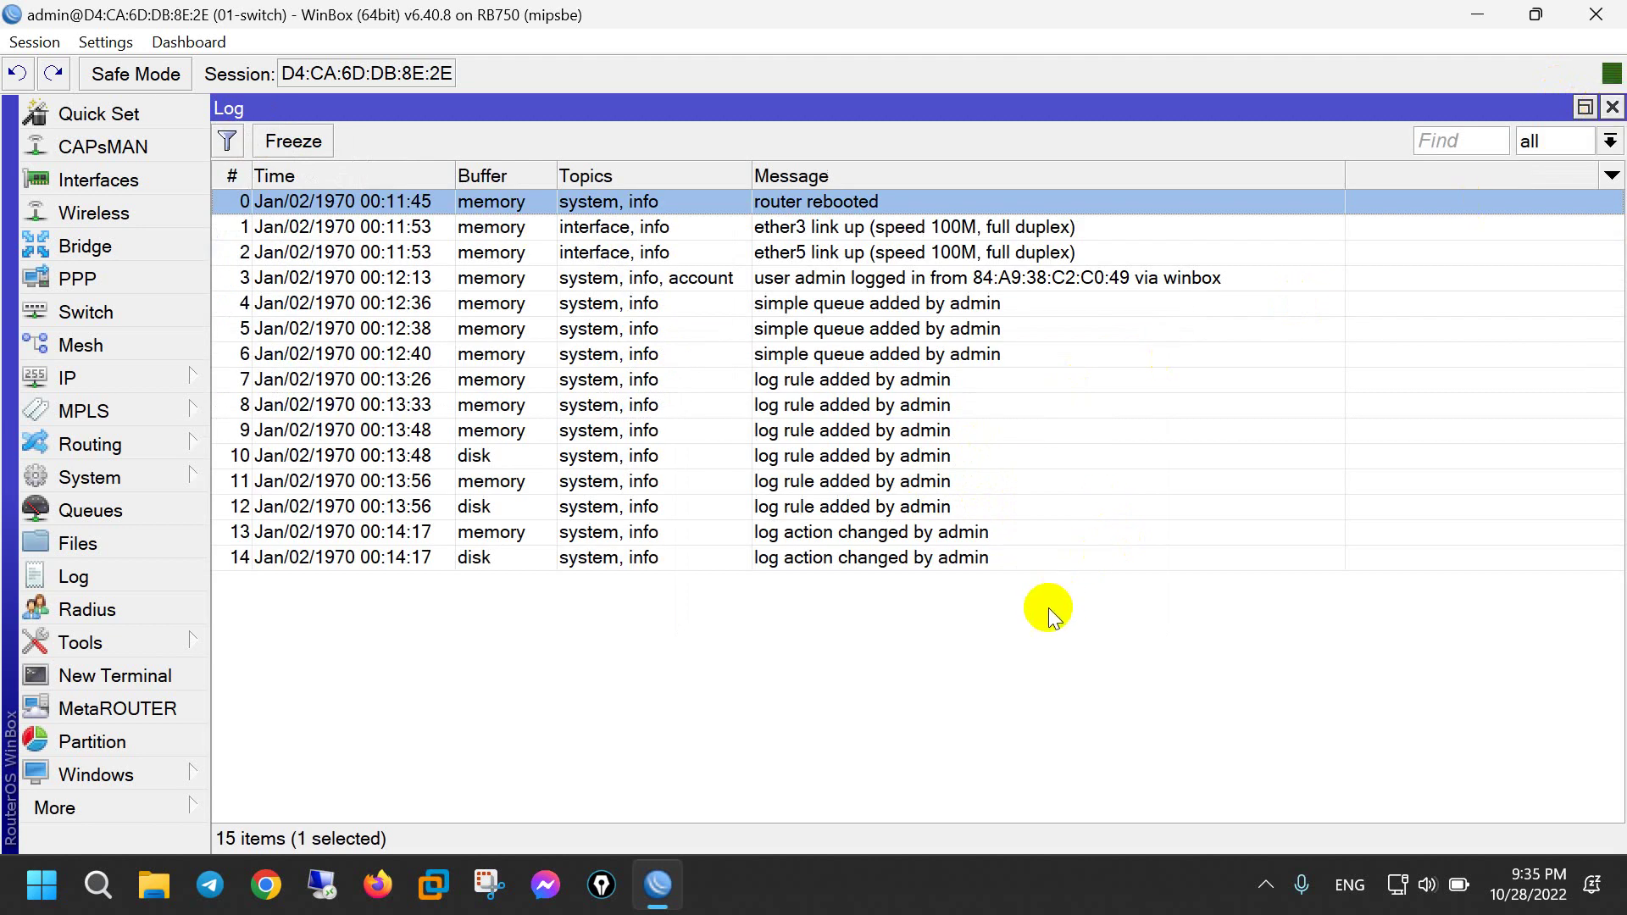
left_click(883, 559)
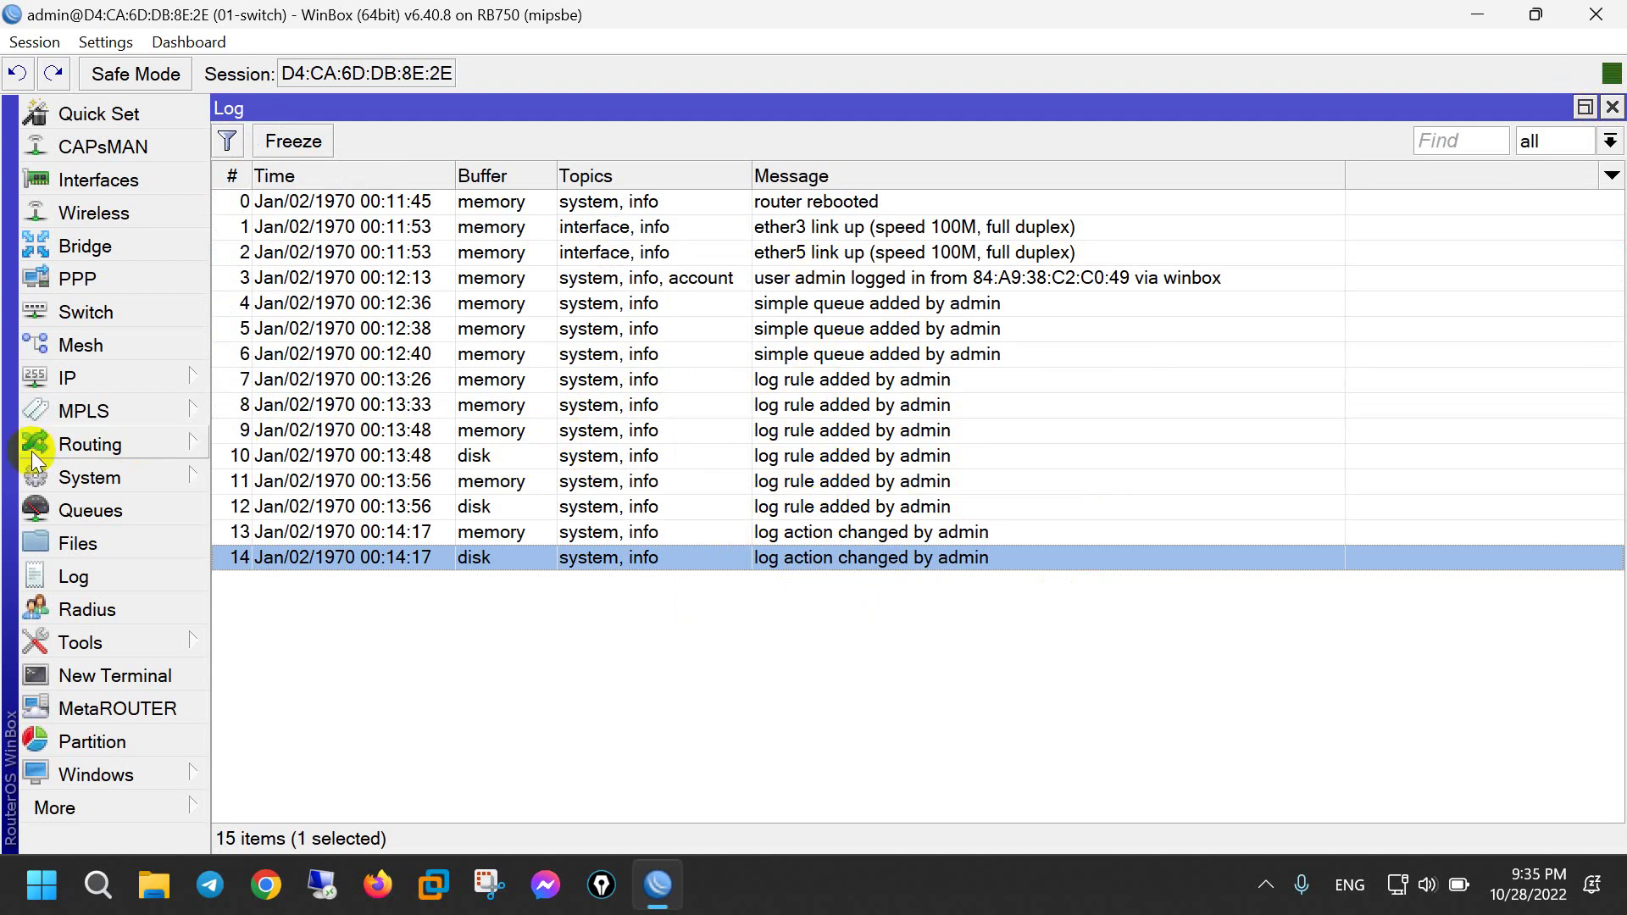
Step: Check the Routerboard model and firmware information and close it
left_click(154, 477)
left_click(160, 485)
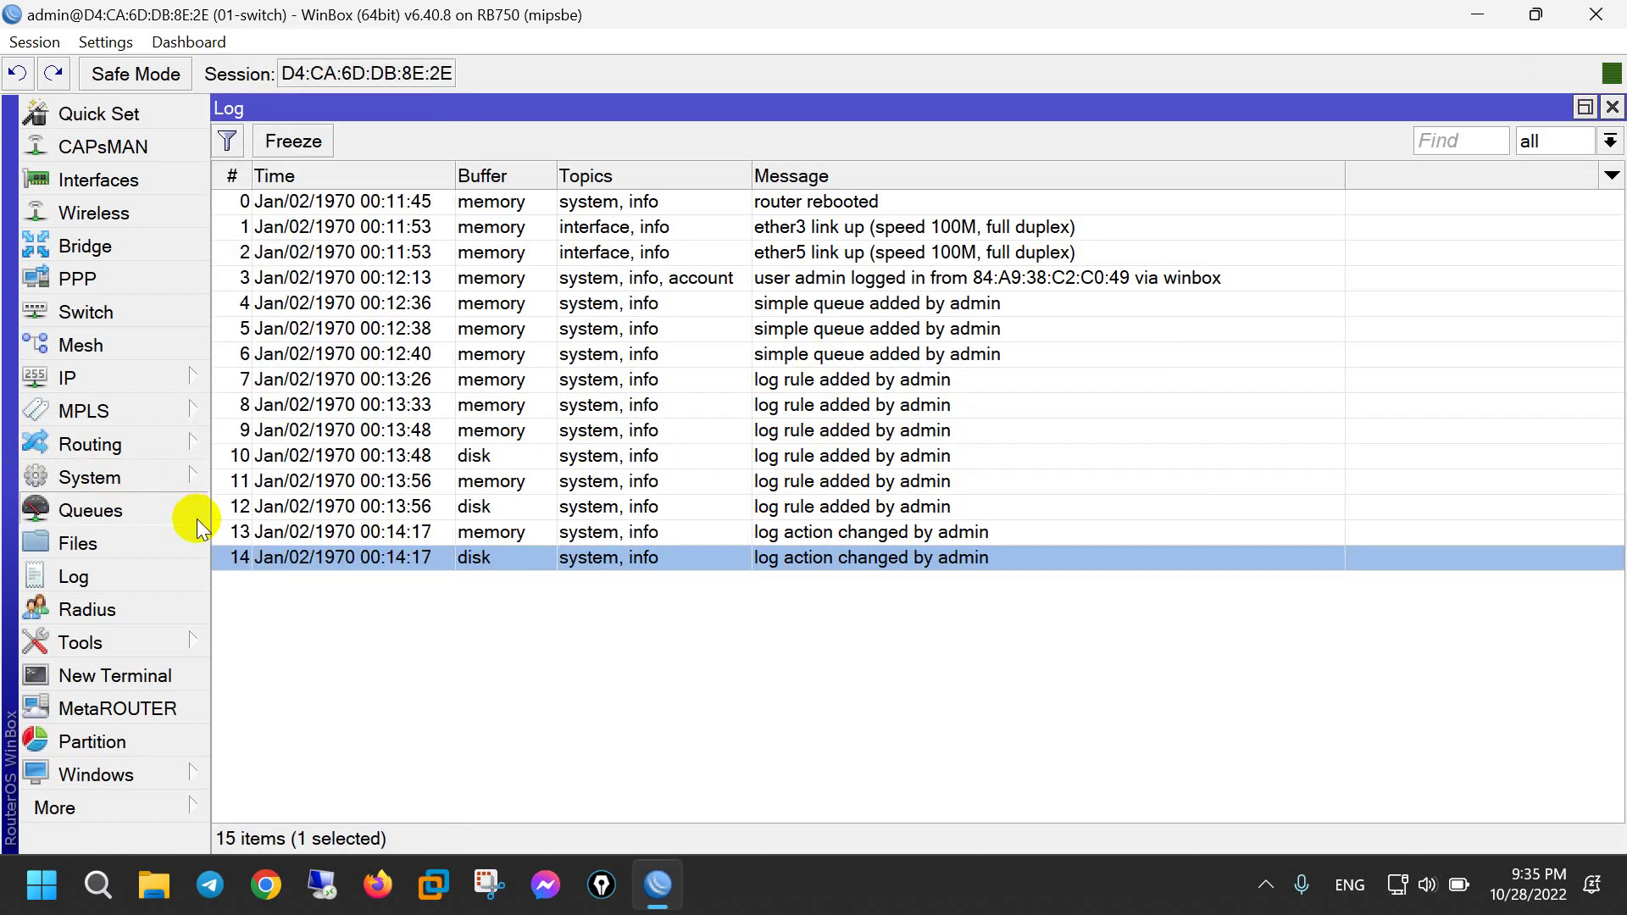
left_click(170, 475)
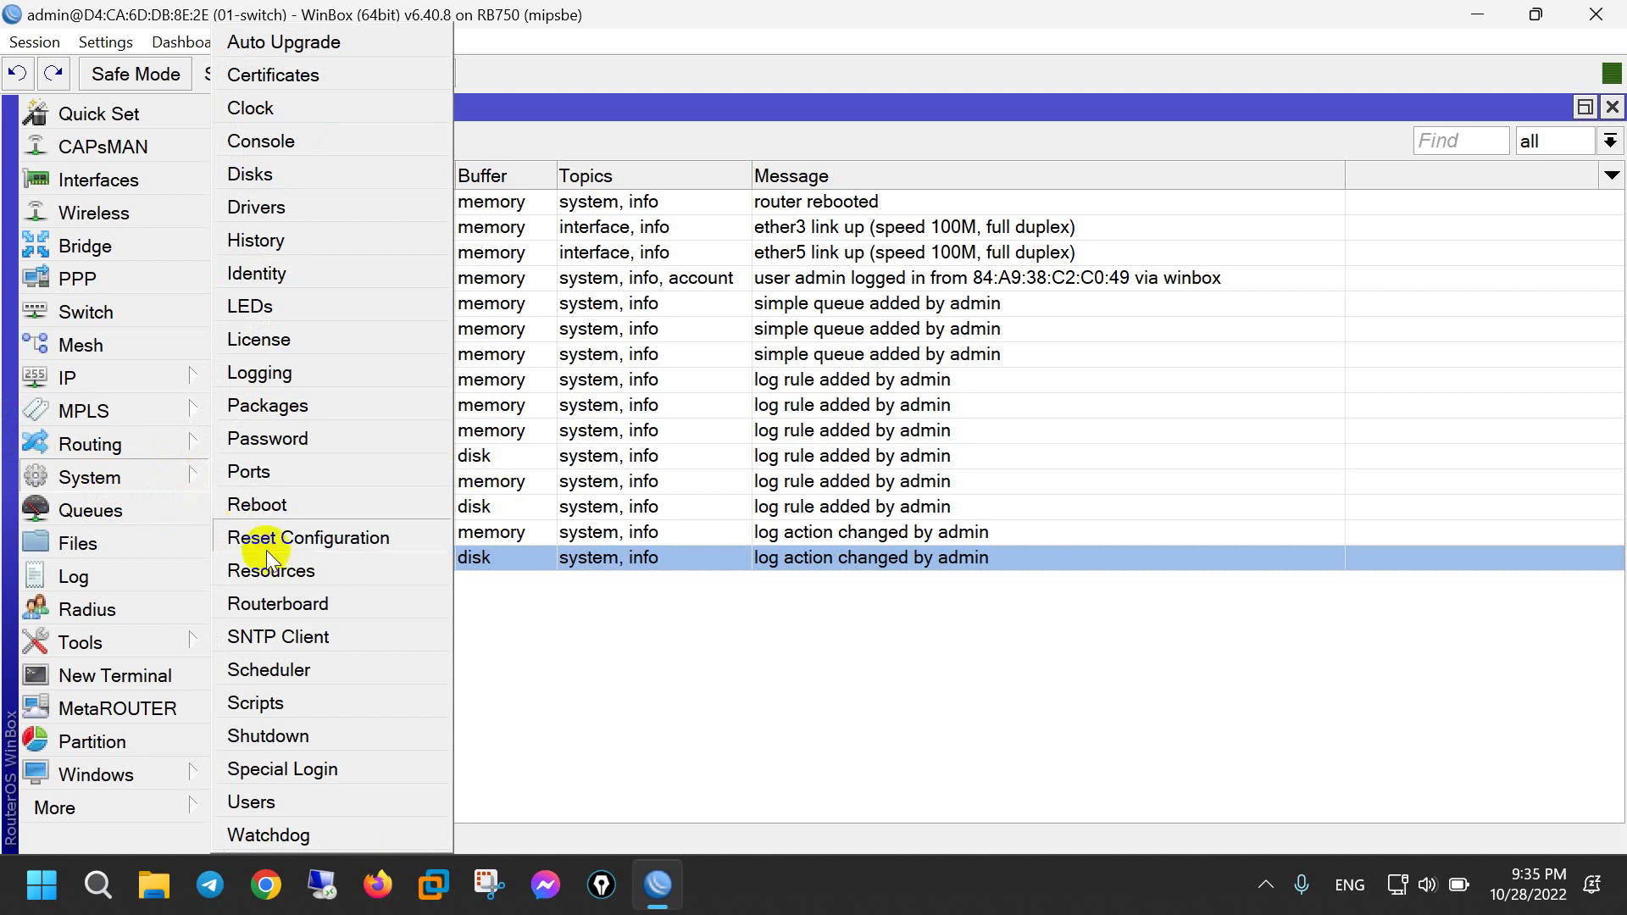
left_click(296, 603)
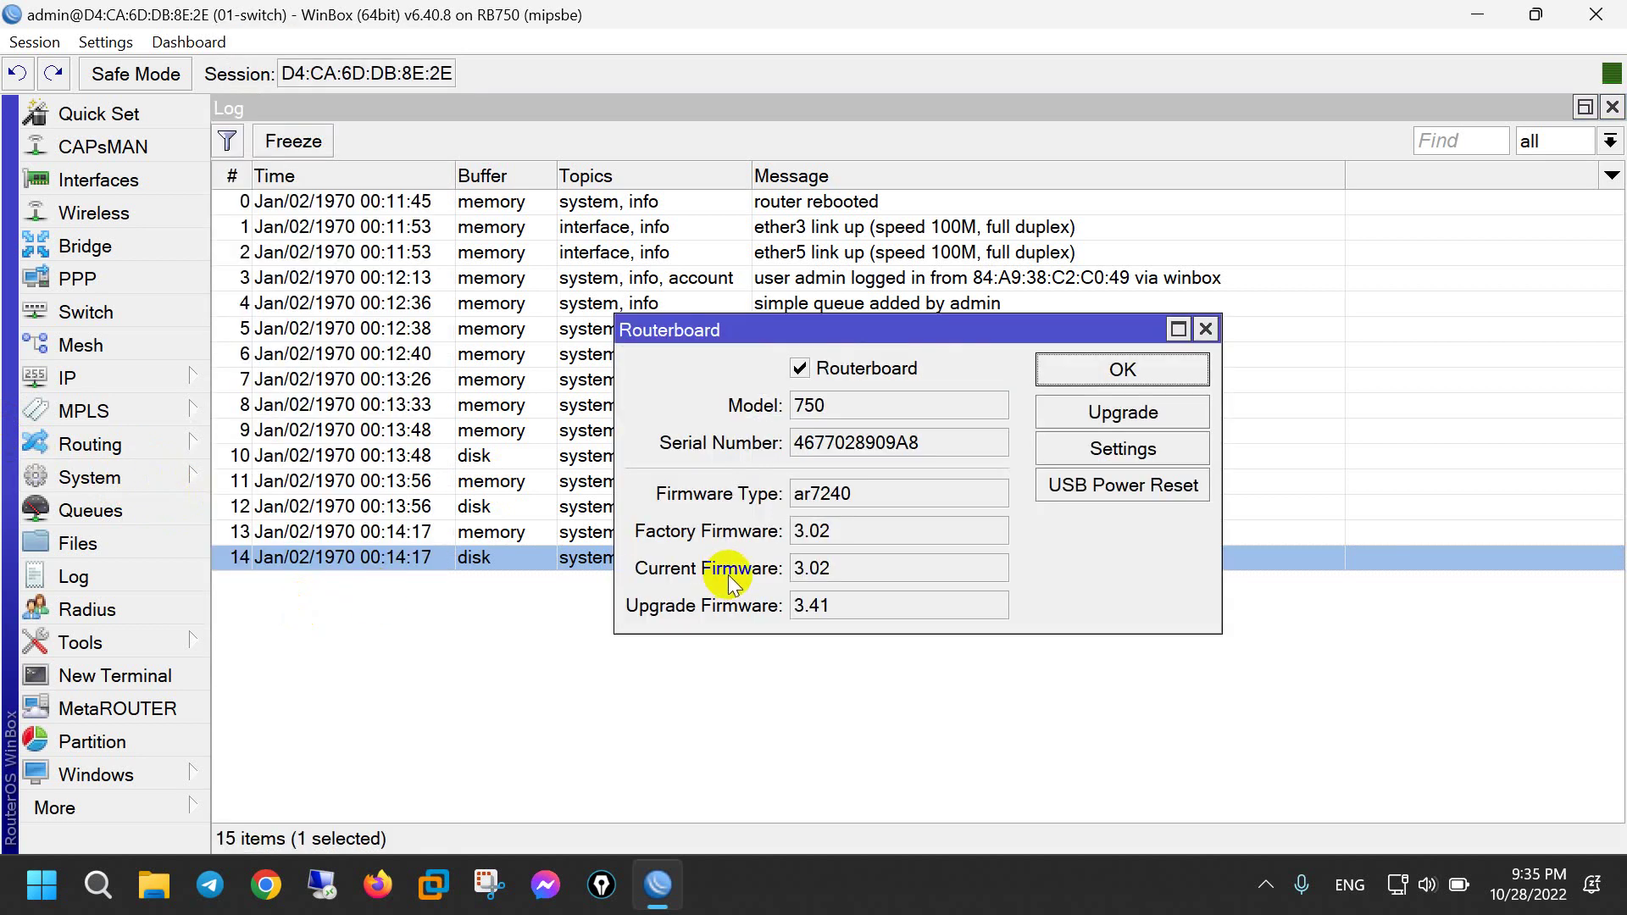
left_click(1183, 365)
Step: Open the system resources and reposition their window to examine the router's memory and HDD space
left_click(159, 468)
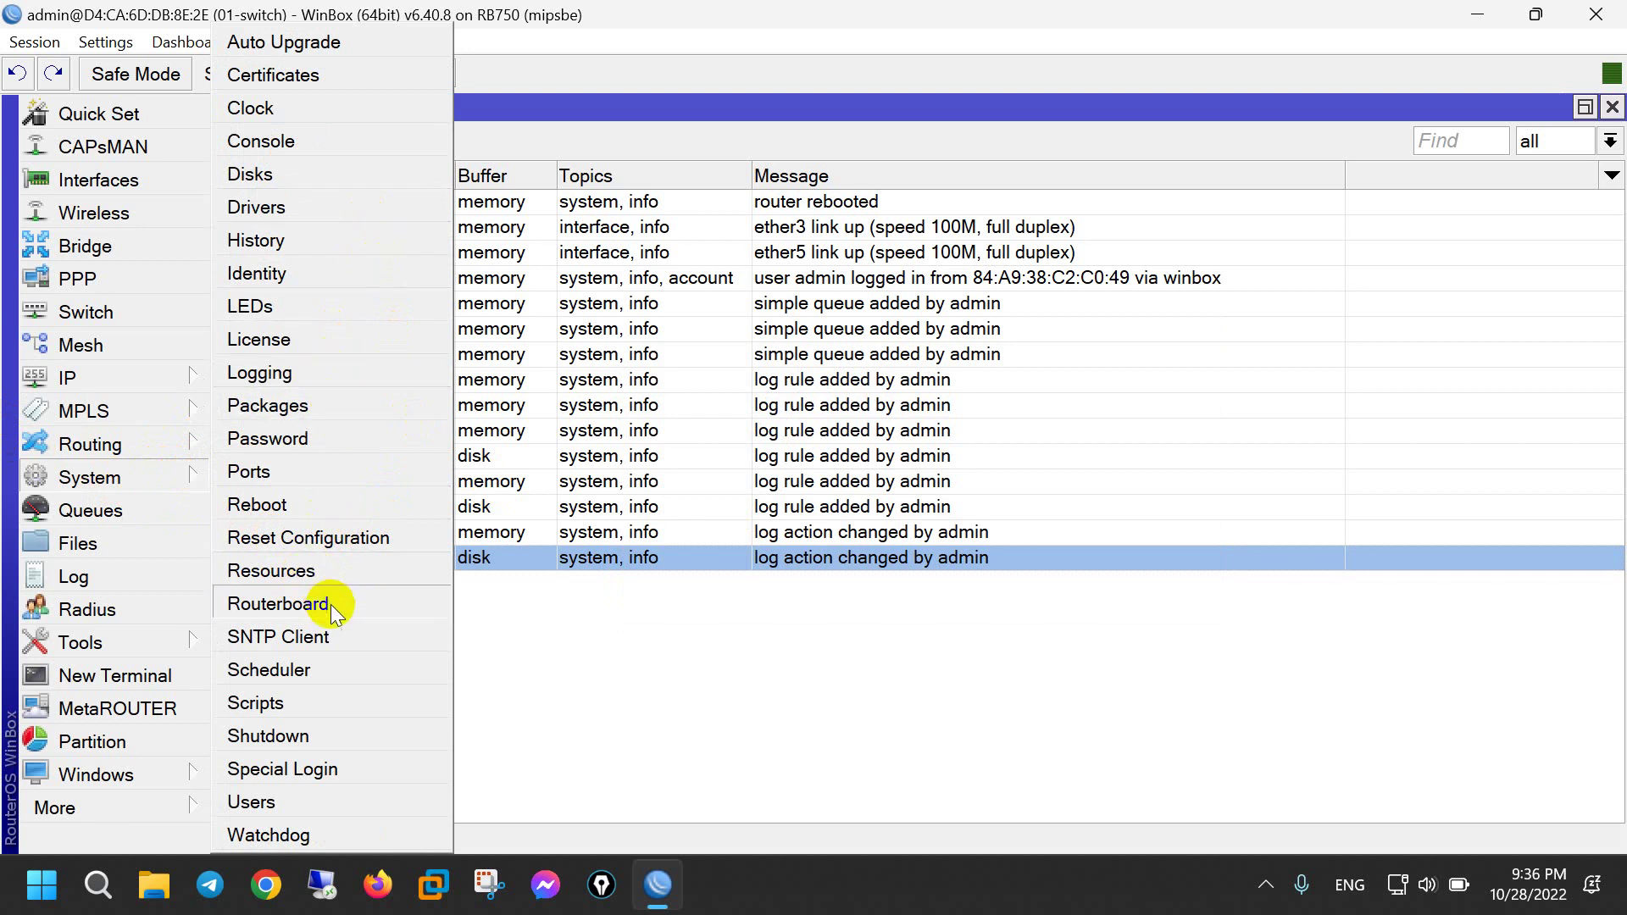
left_click(339, 569)
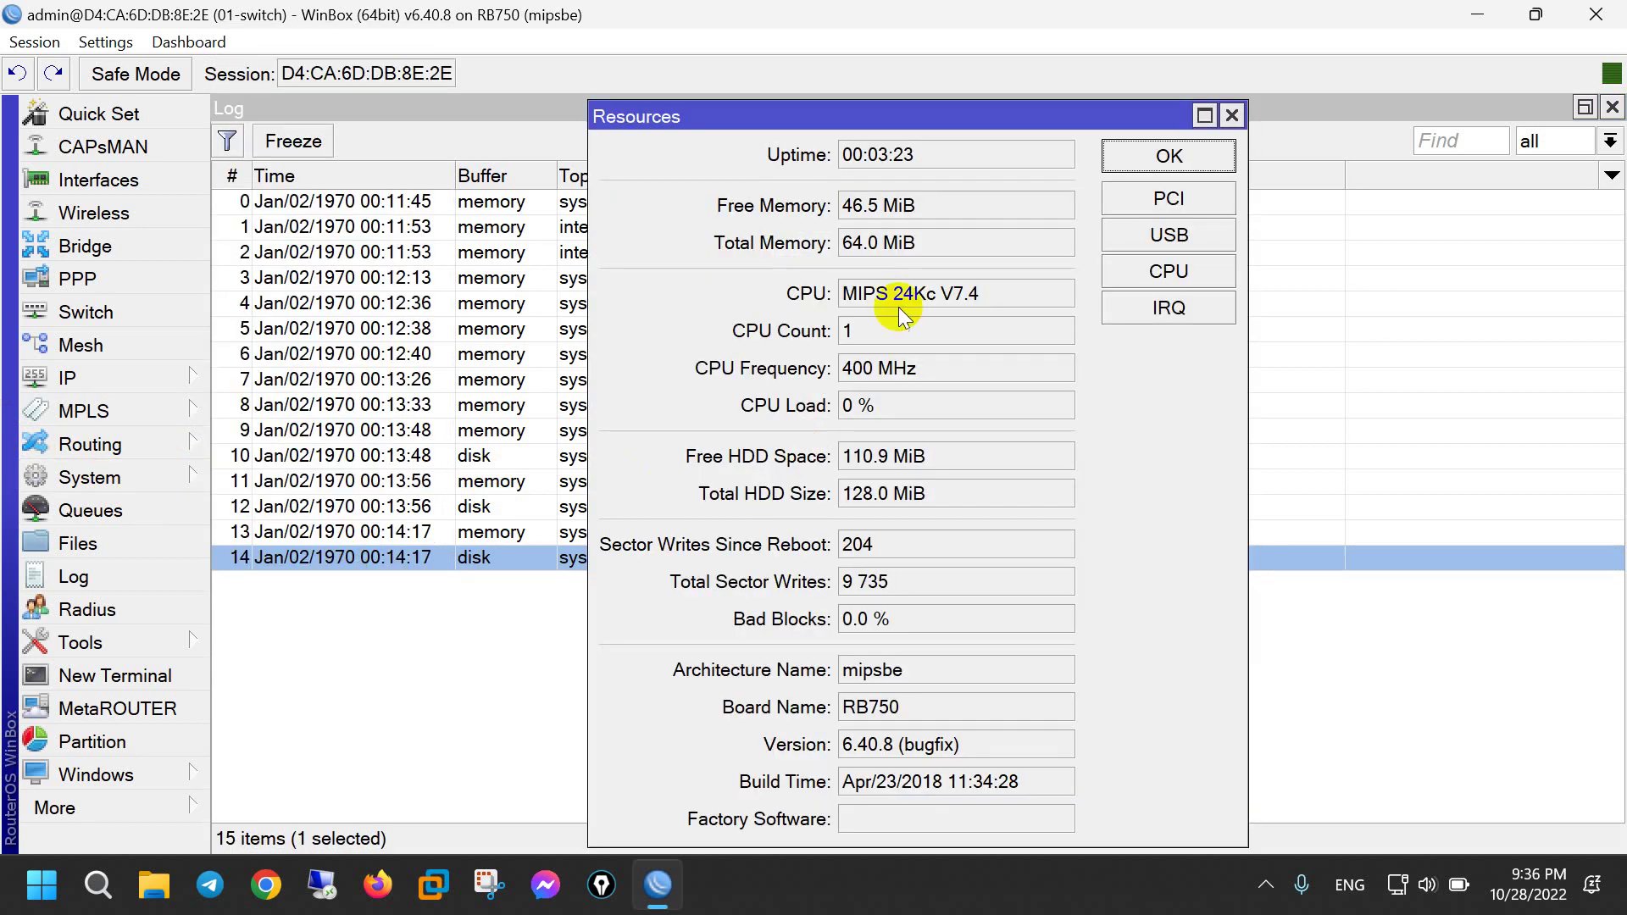
left_click_drag(827, 116, 561, 110)
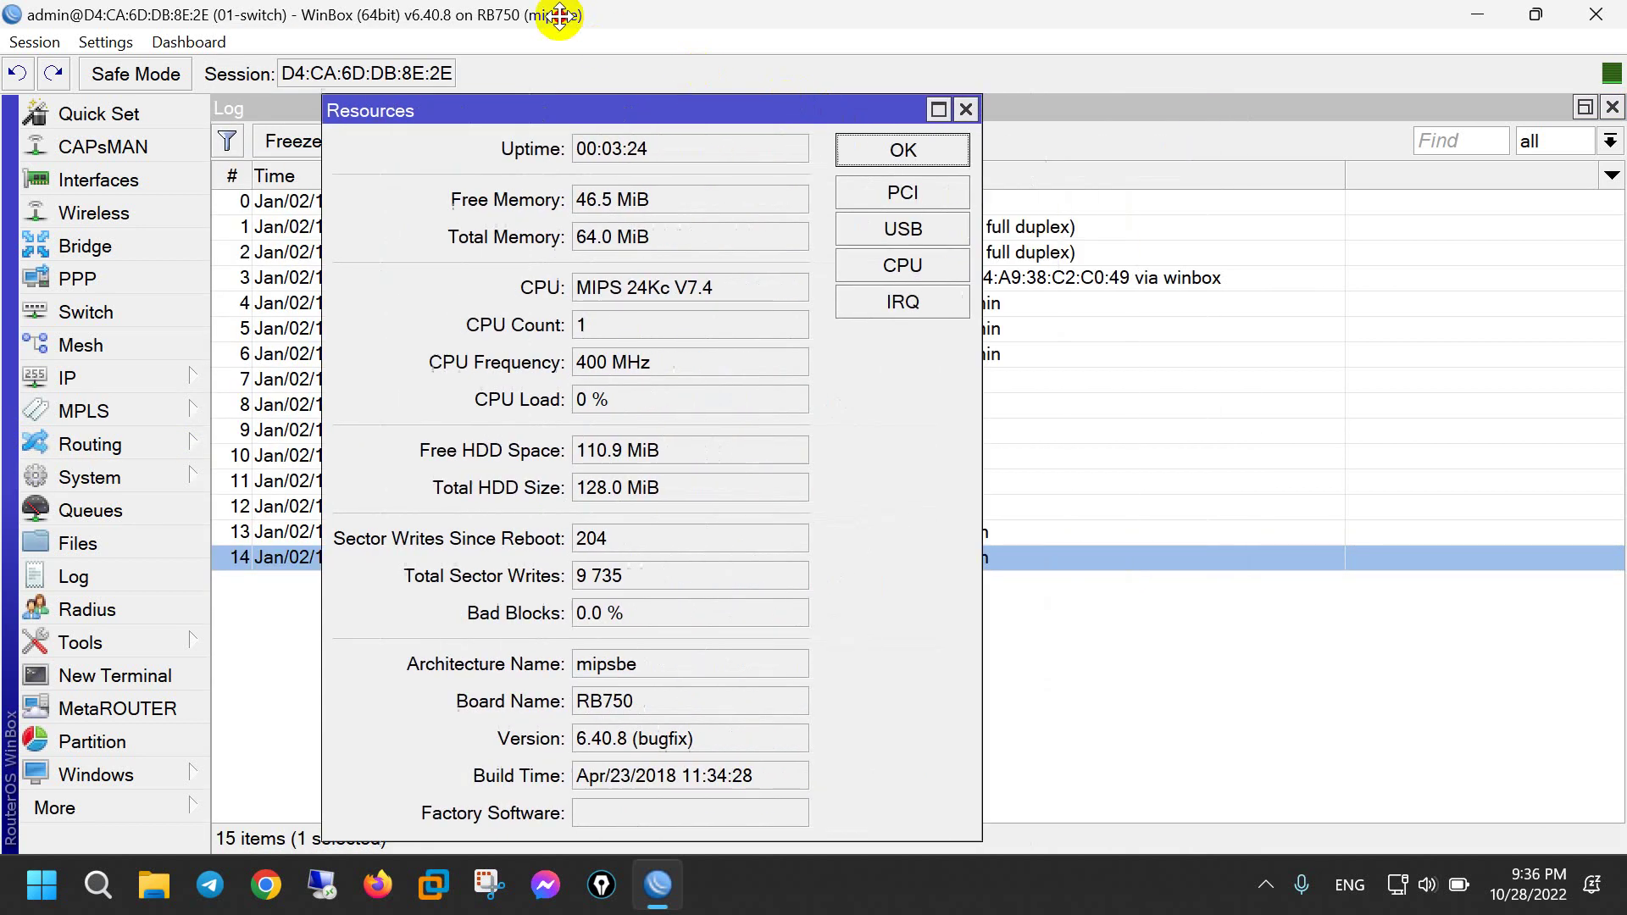
Step: Examine the free and total HDD space, CPU and board details in the system resources and close them
left_click(603, 476)
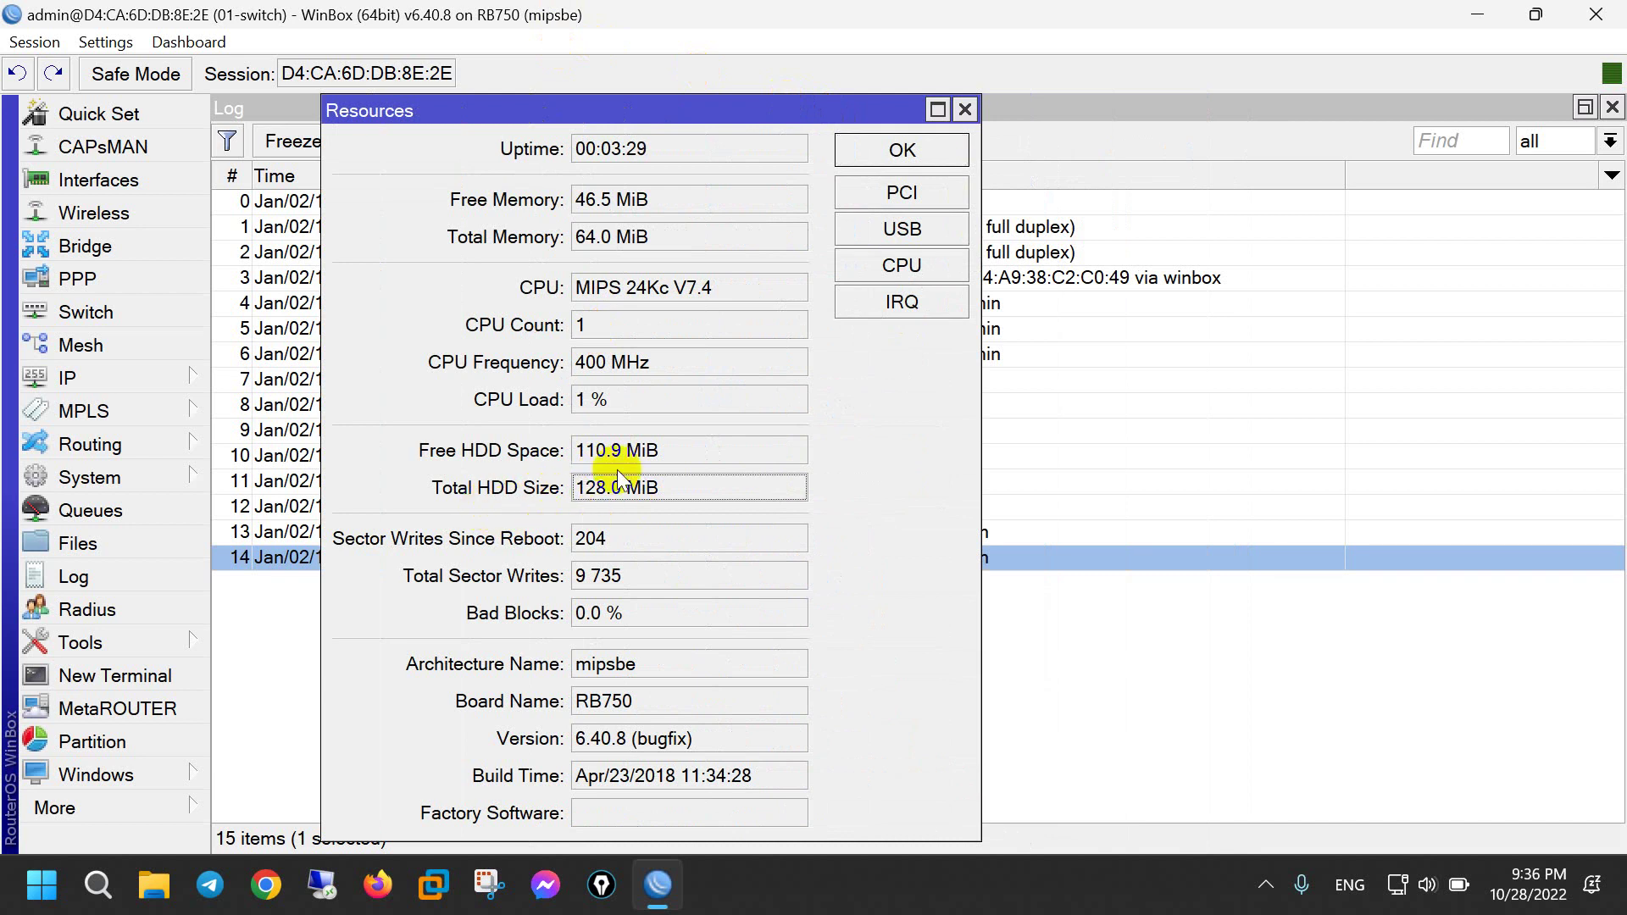
left_click_drag(584, 450, 675, 458)
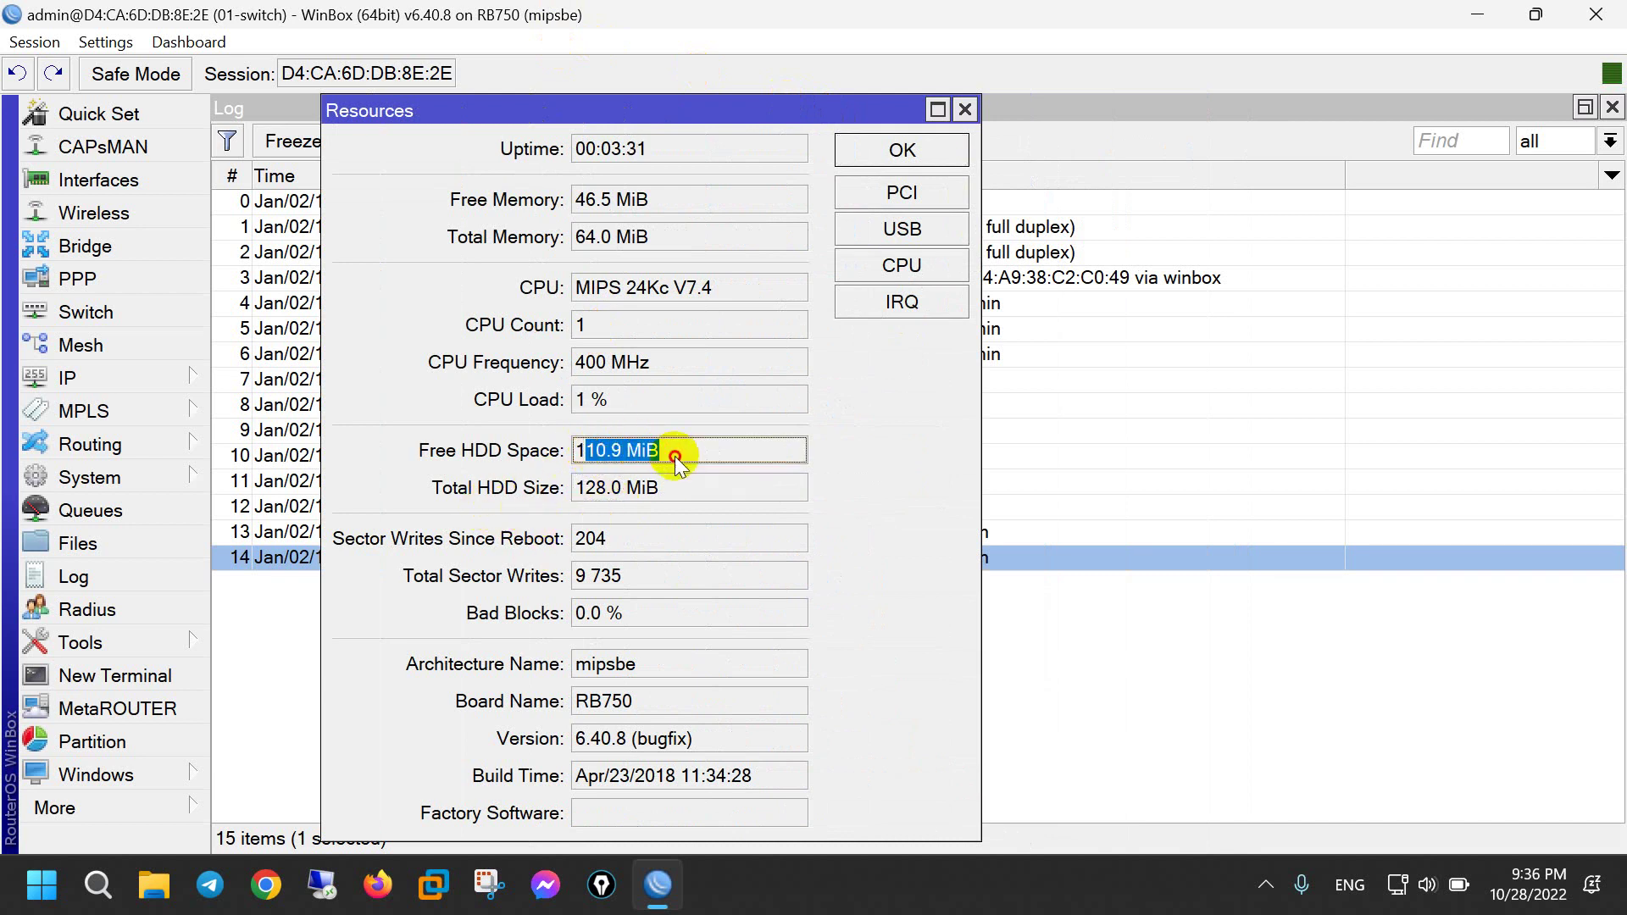
left_click(678, 453)
left_click(669, 360)
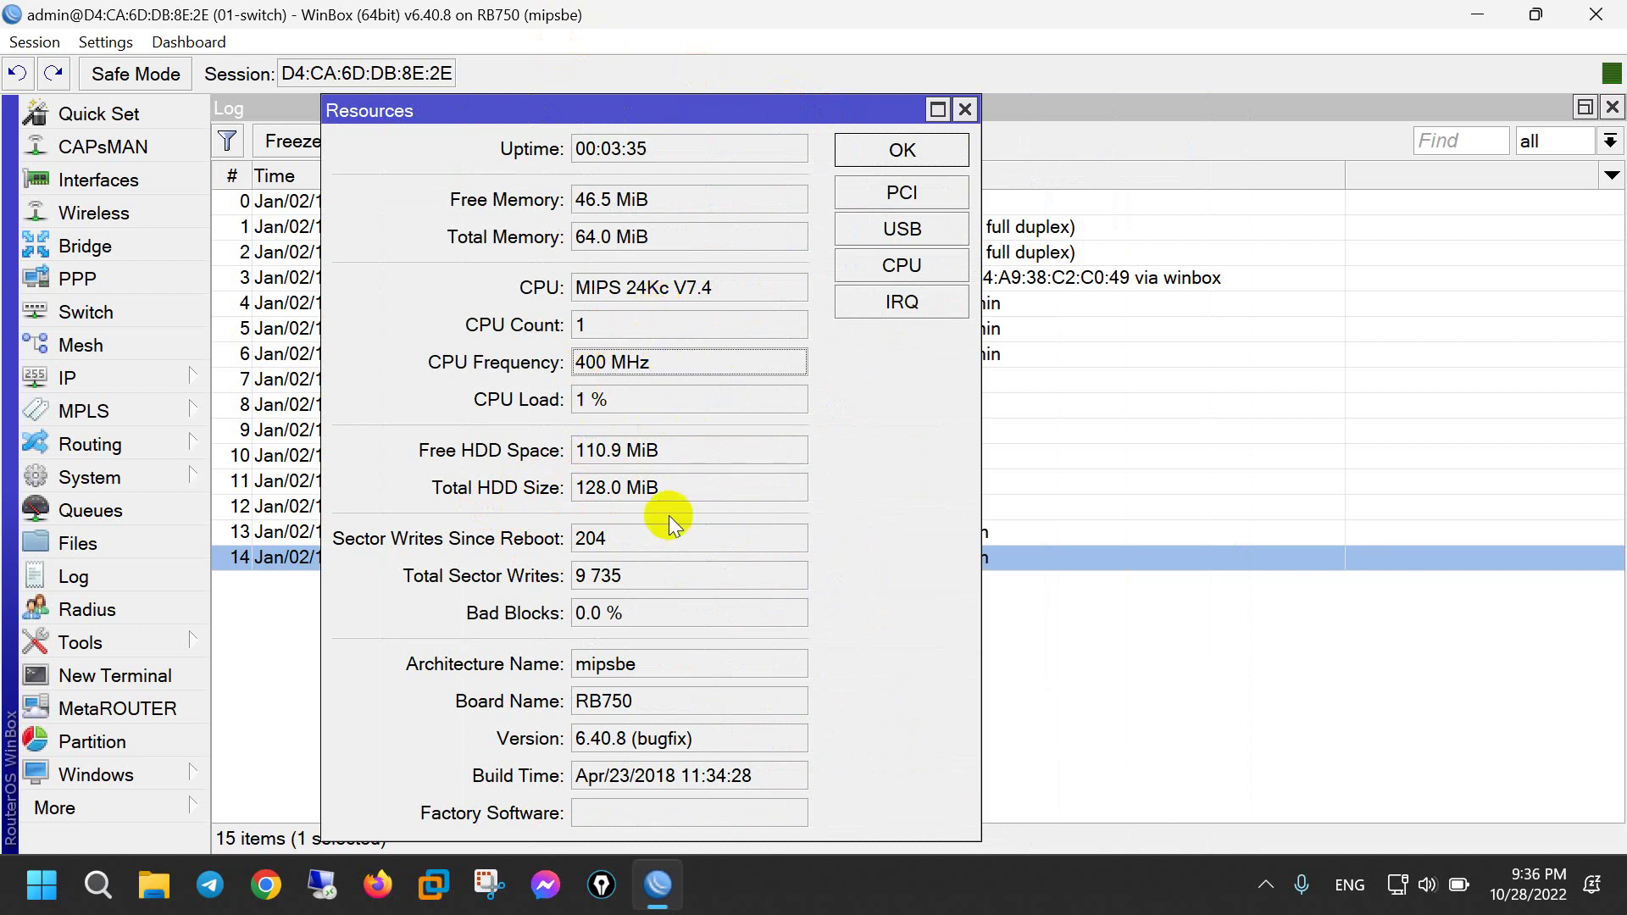
left_click(667, 671)
left_click(661, 696)
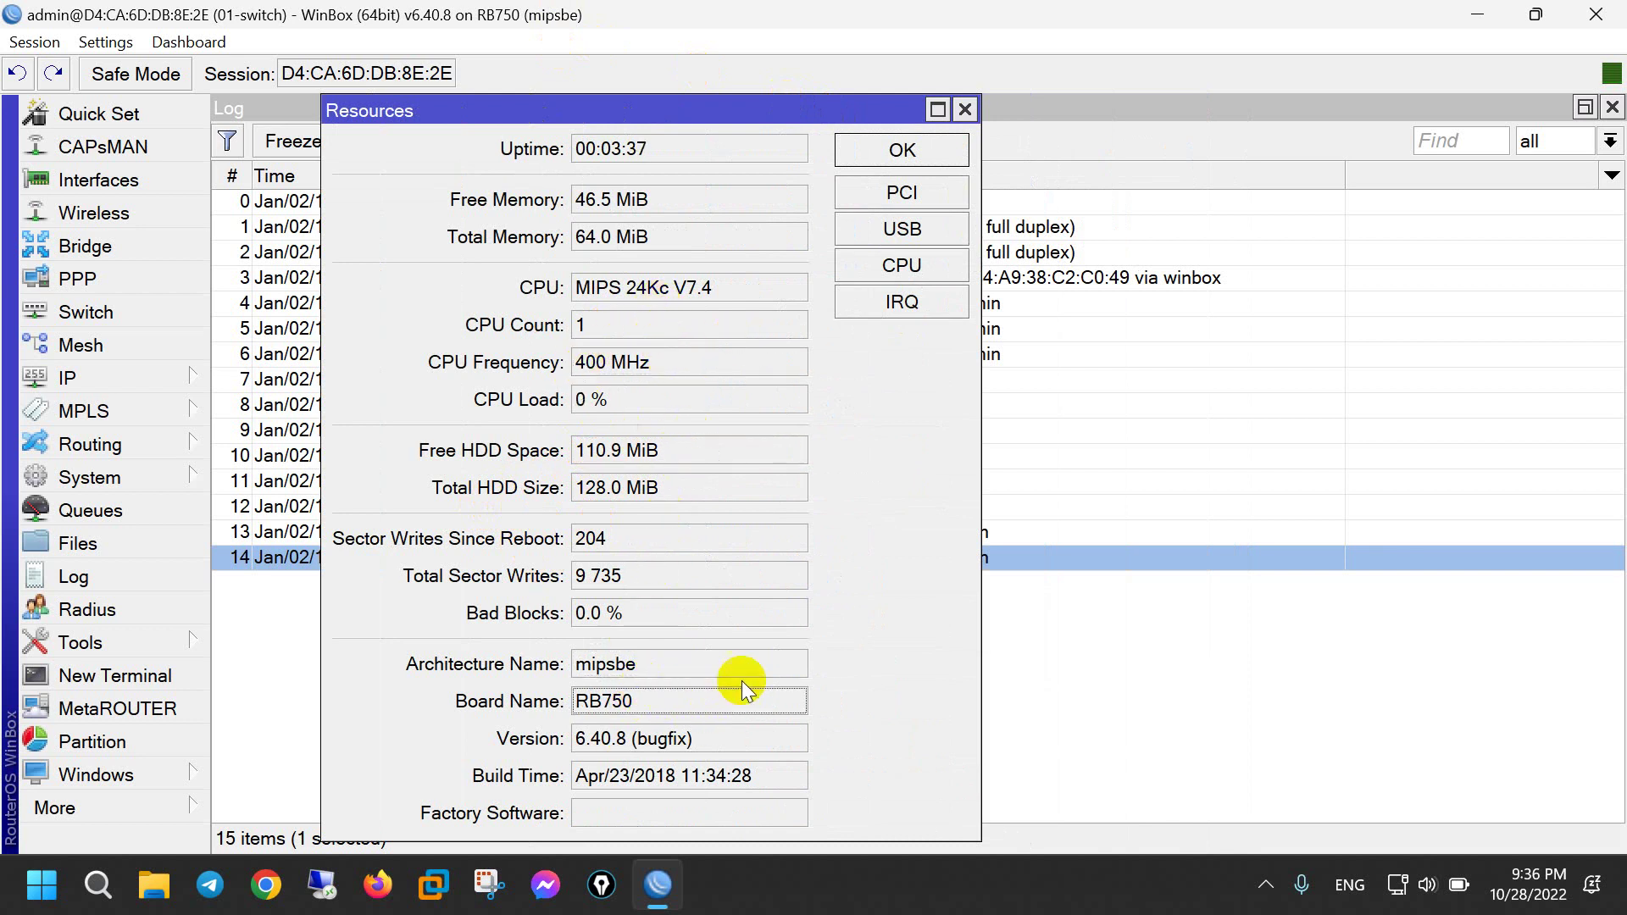
left_click(951, 150)
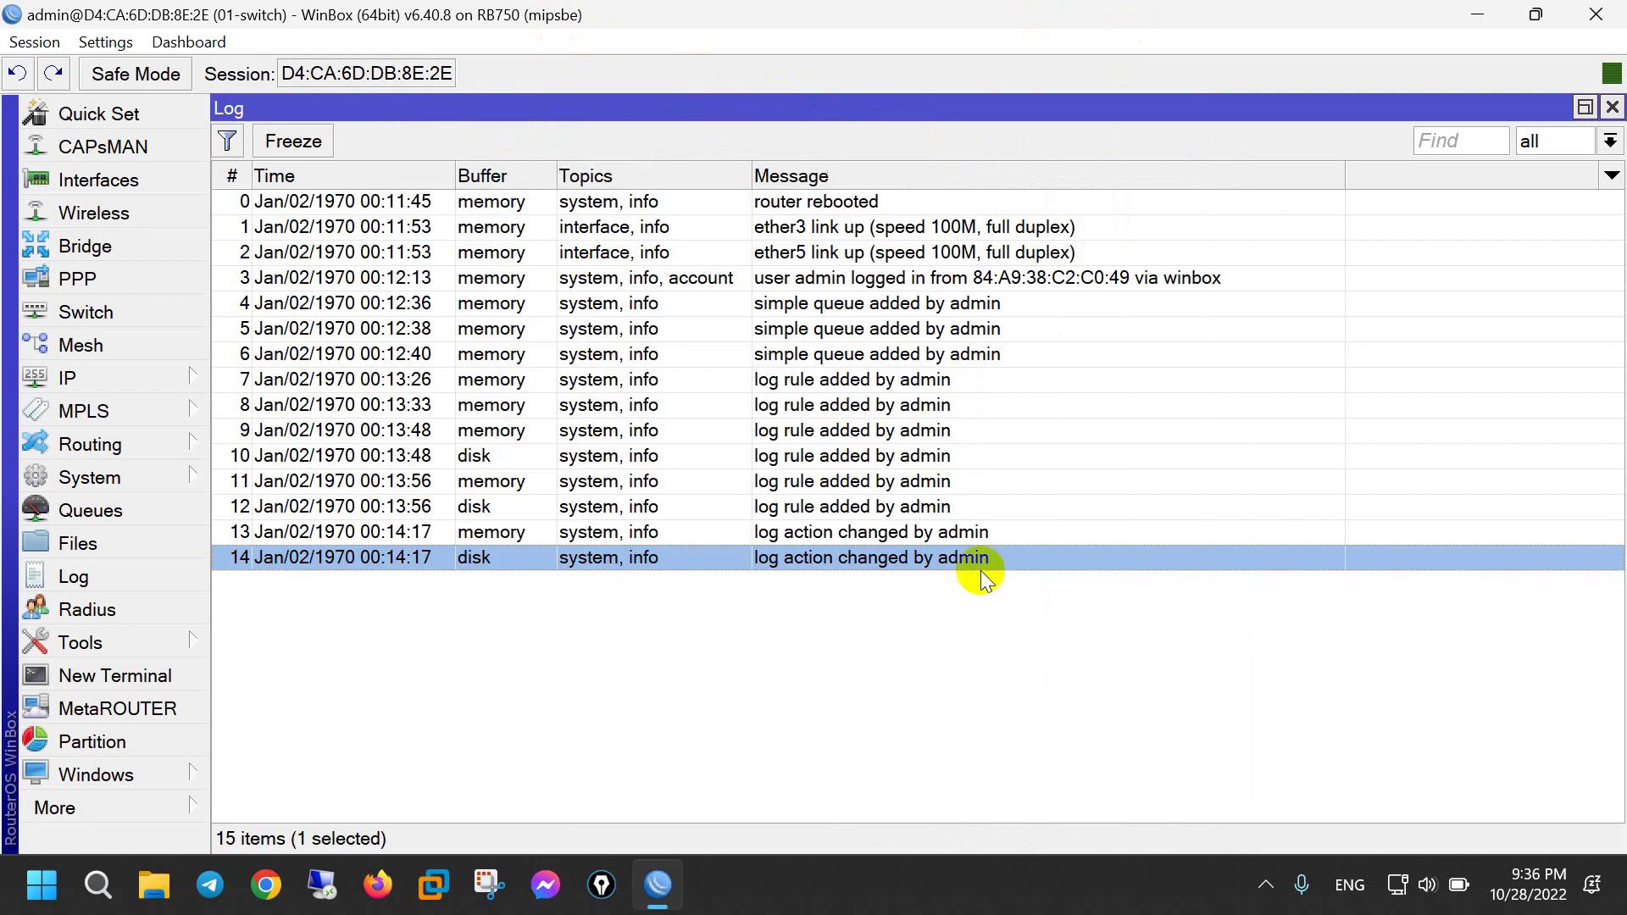
Step: Reboot the router and confirm the restart
left_click(861, 607)
left_click(167, 471)
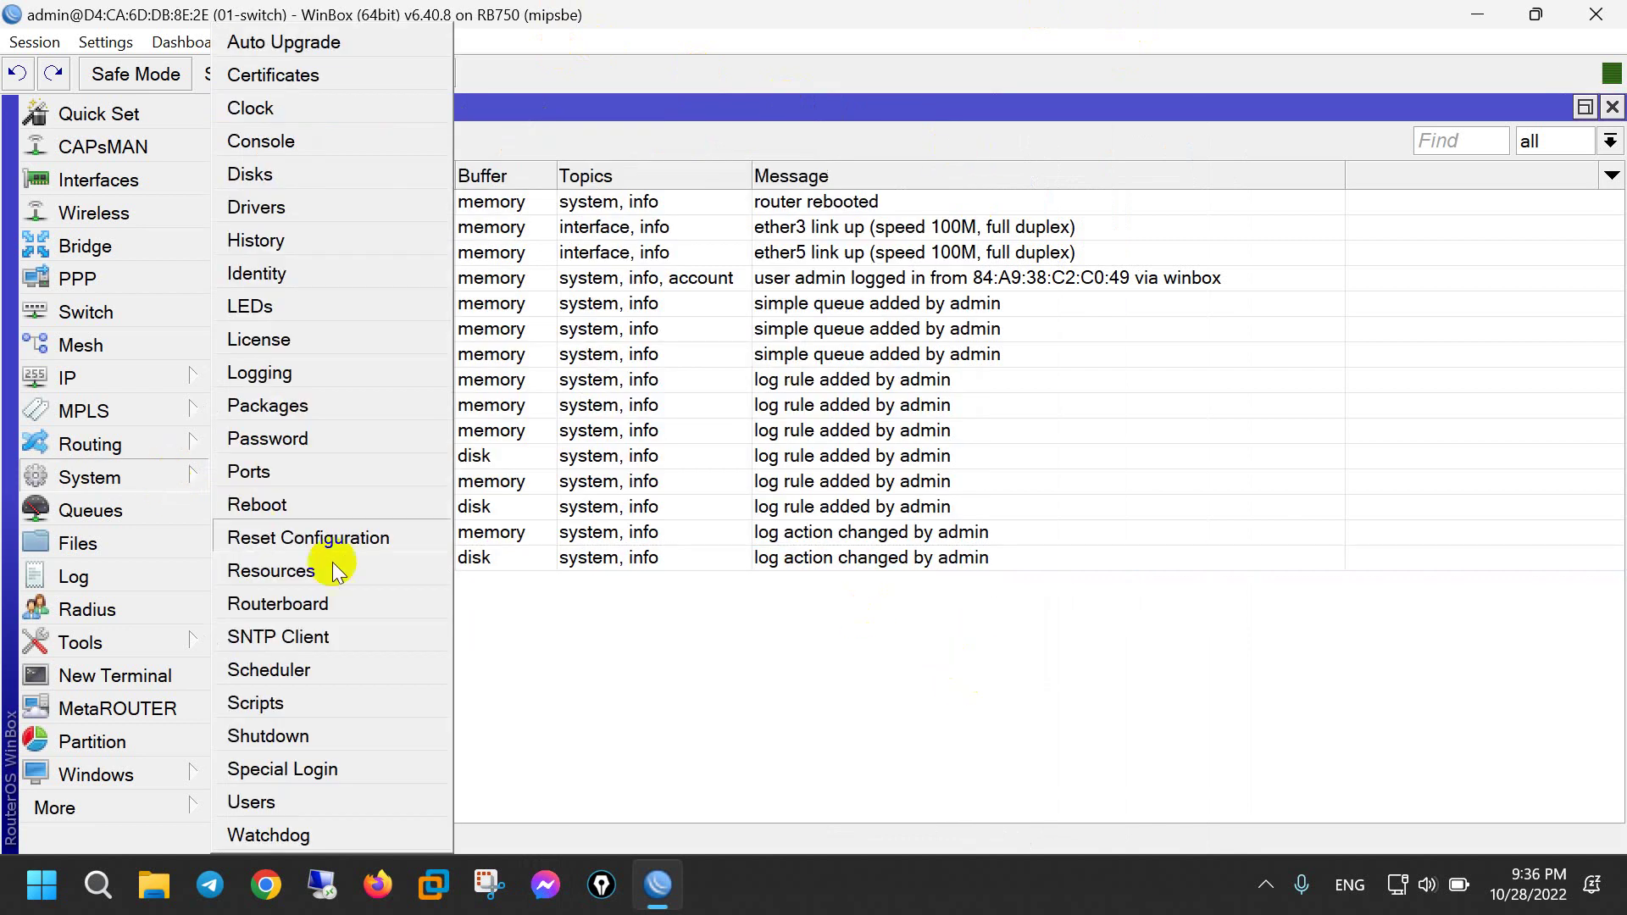
left_click(330, 507)
left_click(871, 462)
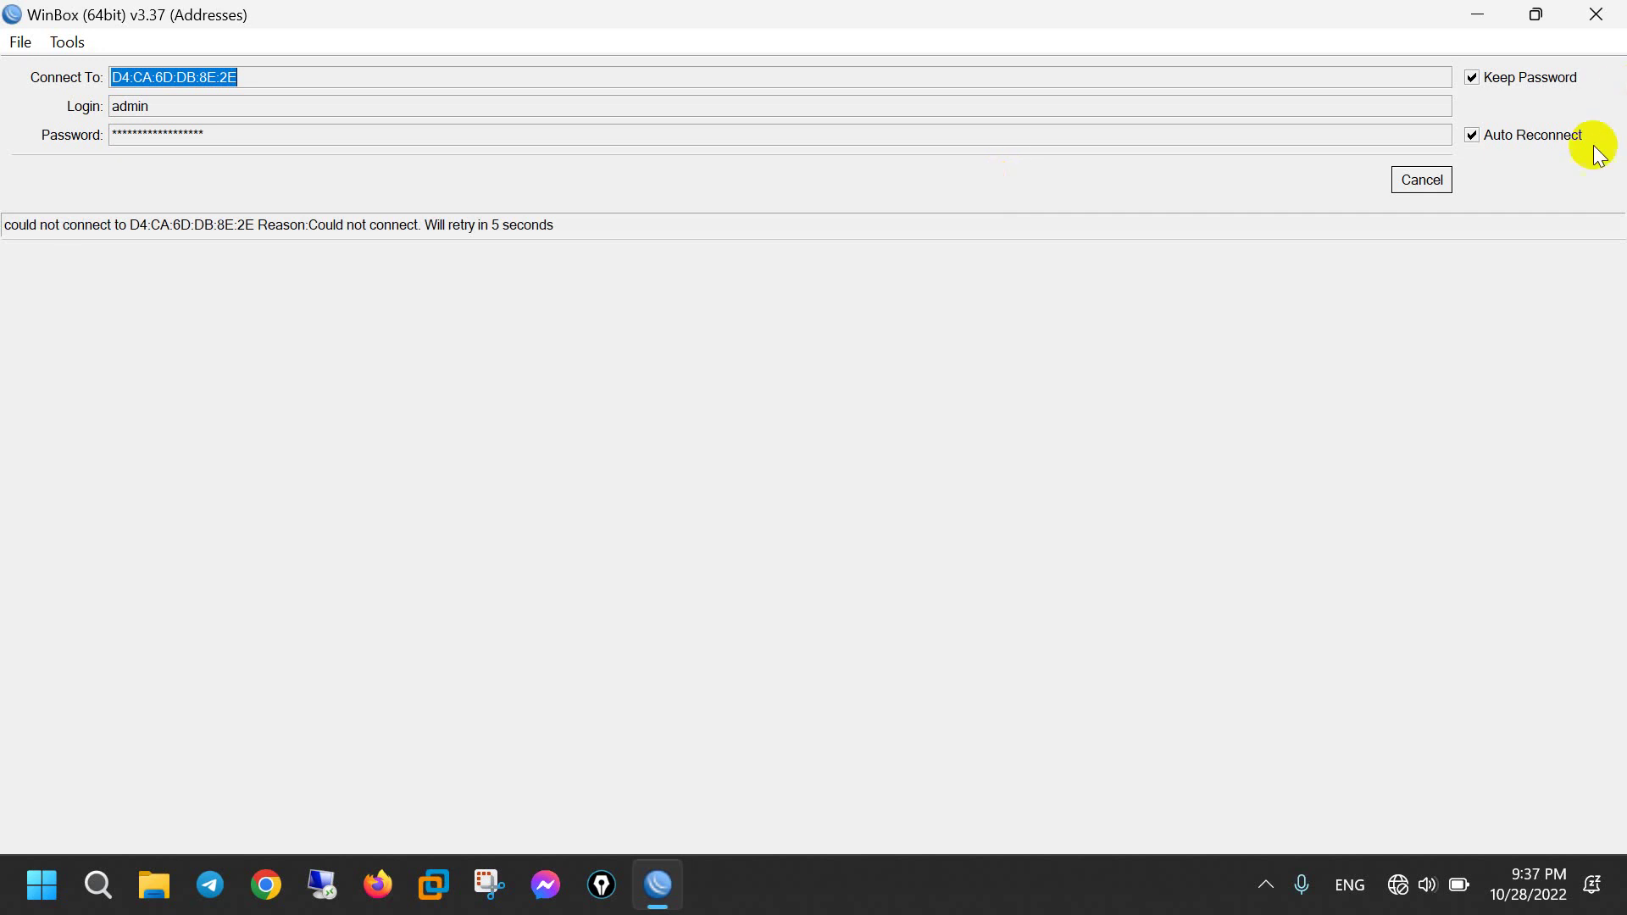
Step: Cancel the automatic reconnection, select the 01-switch router among the neighbors and connect to it with the saved login
left_click(1420, 182)
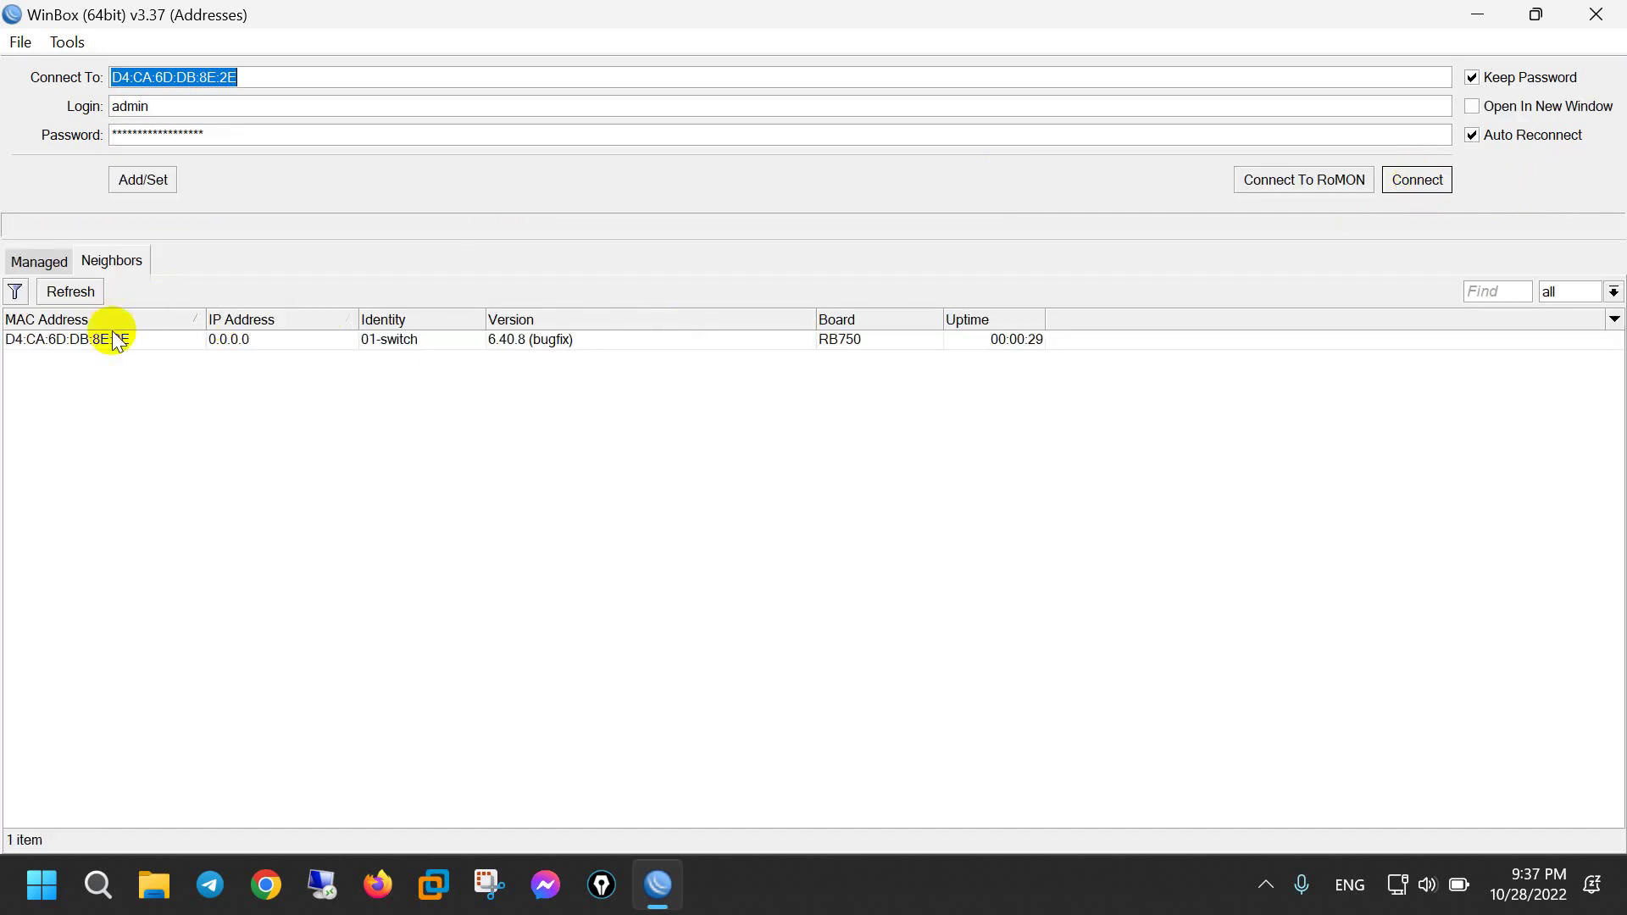
left_click(108, 338)
left_click(1413, 176)
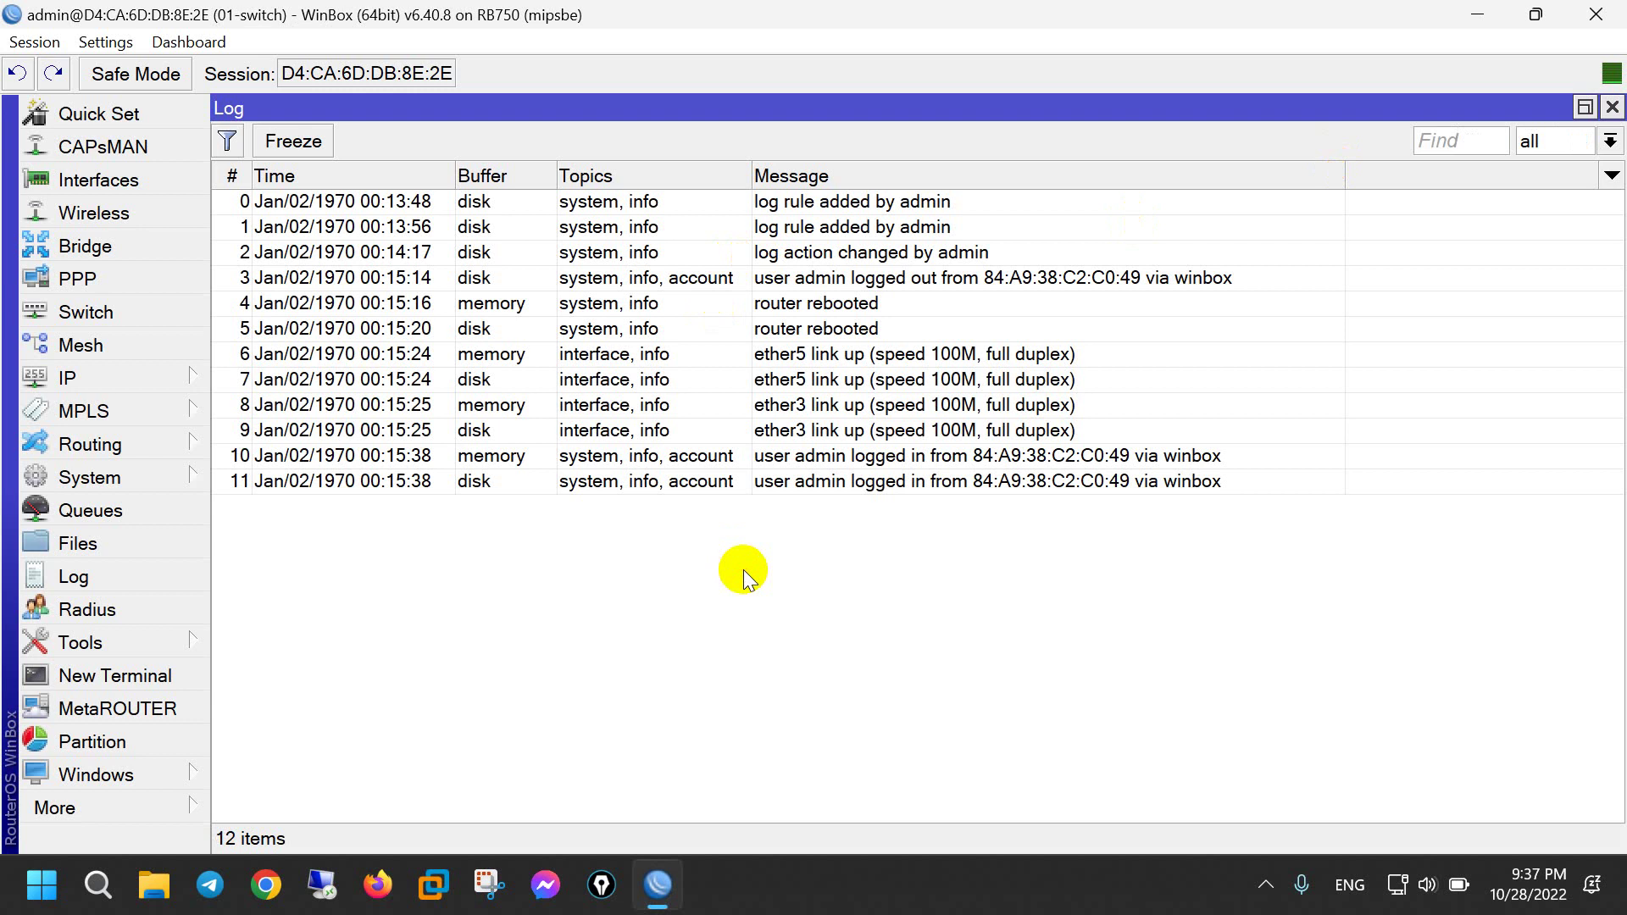
Step: Inspect the memory and disk log entries for the reboot, the link changes and the admin login
left_click(808, 307)
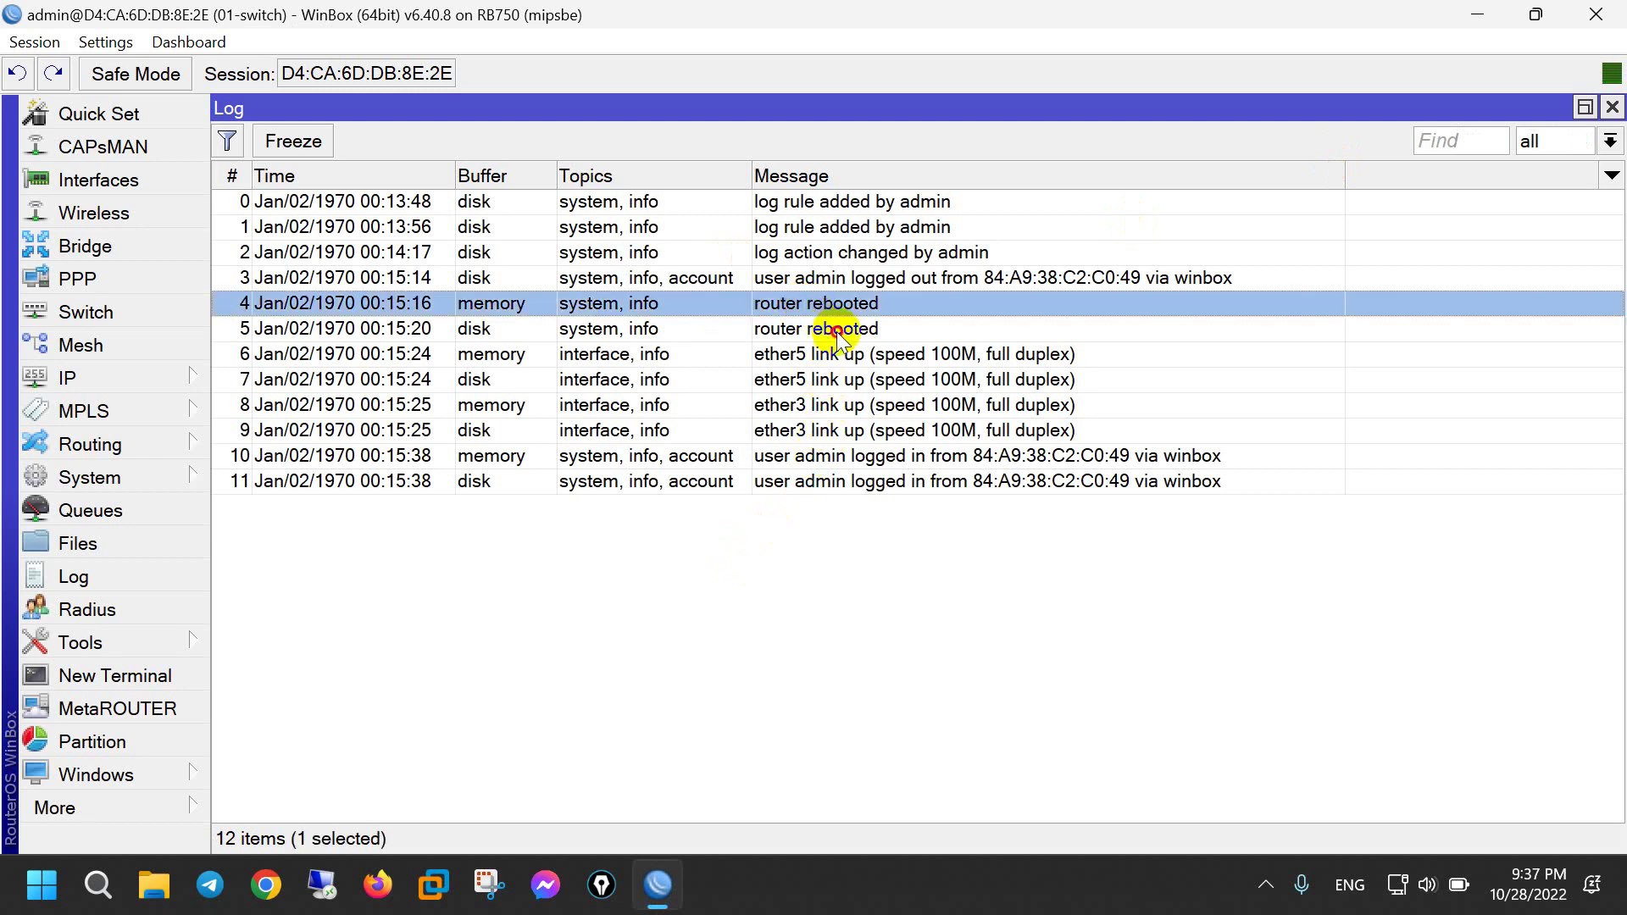
left_click(837, 331)
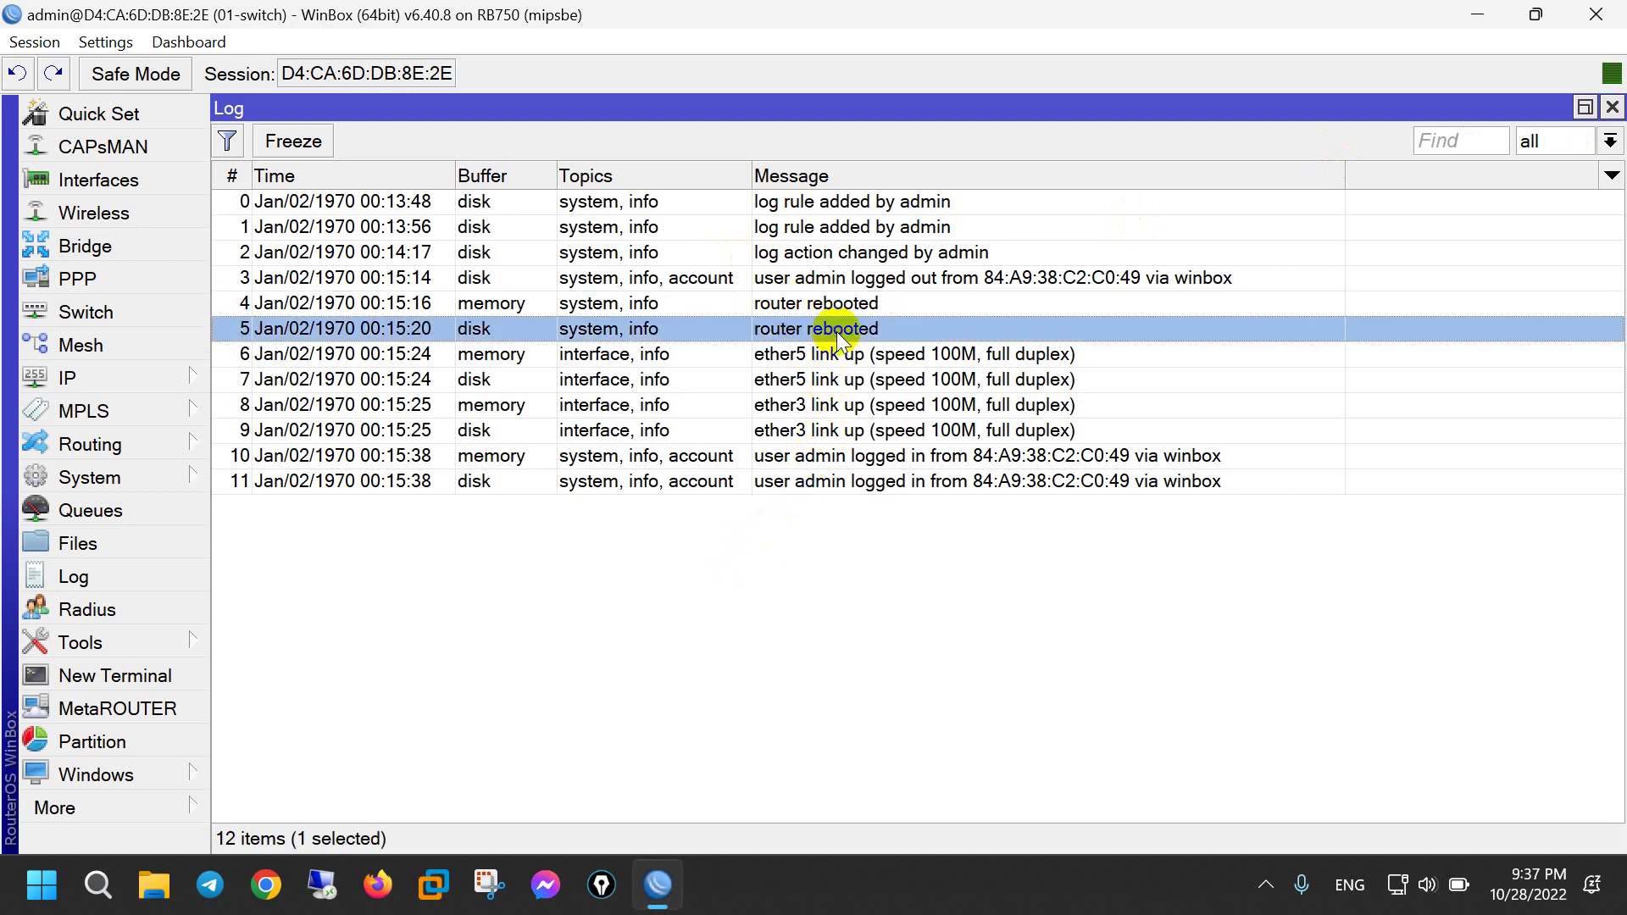
left_click(462, 407)
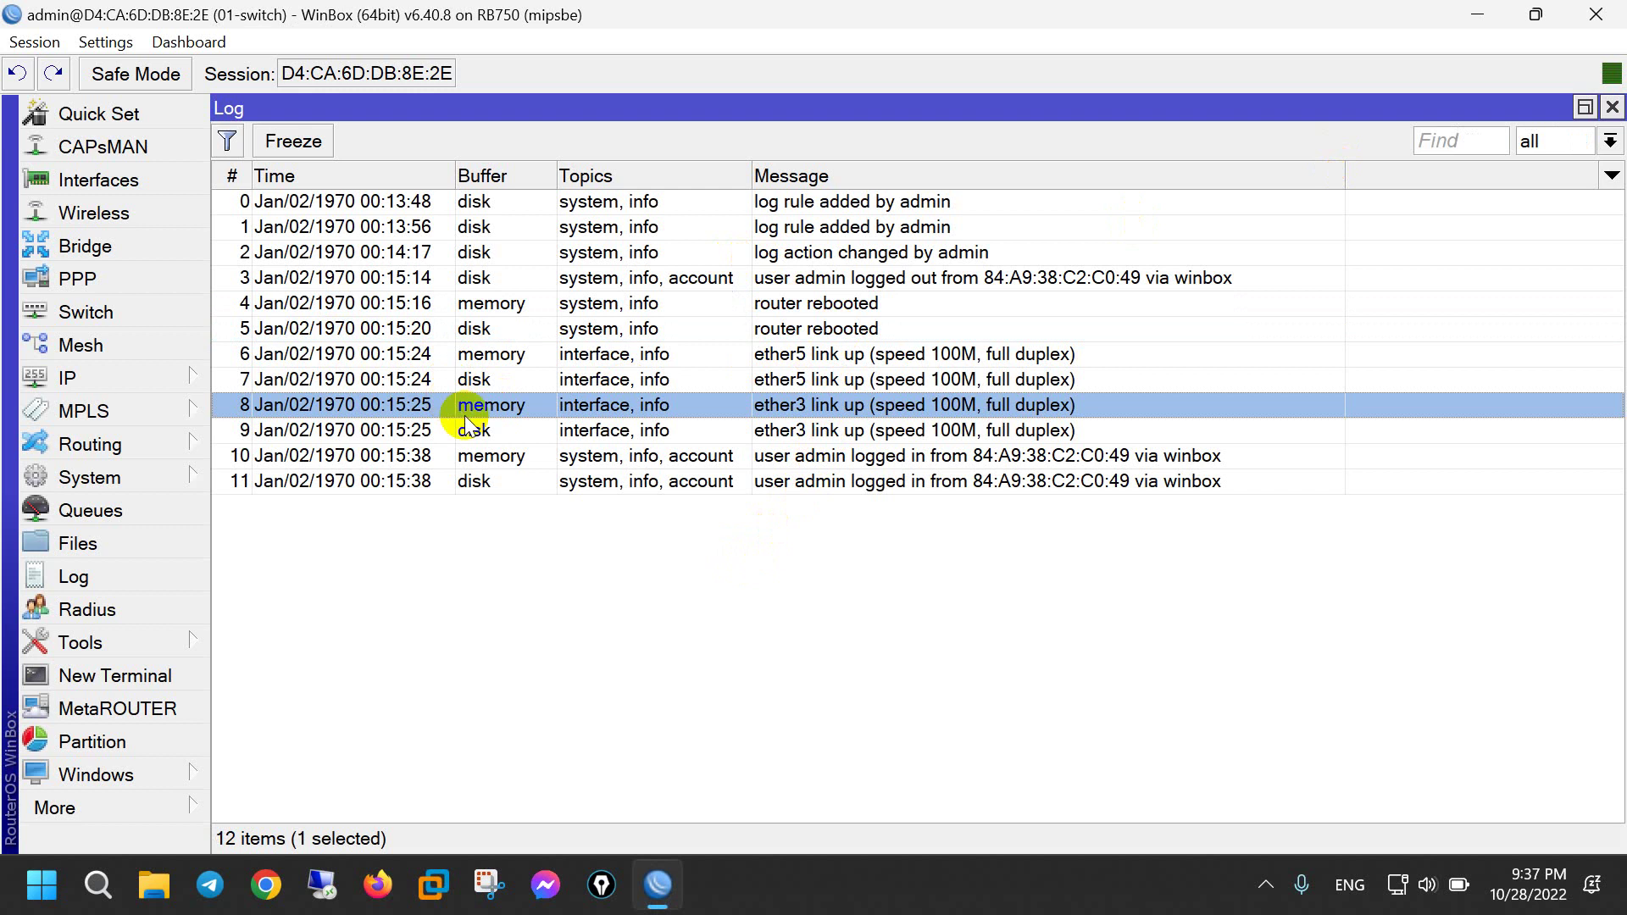
left_click(456, 481)
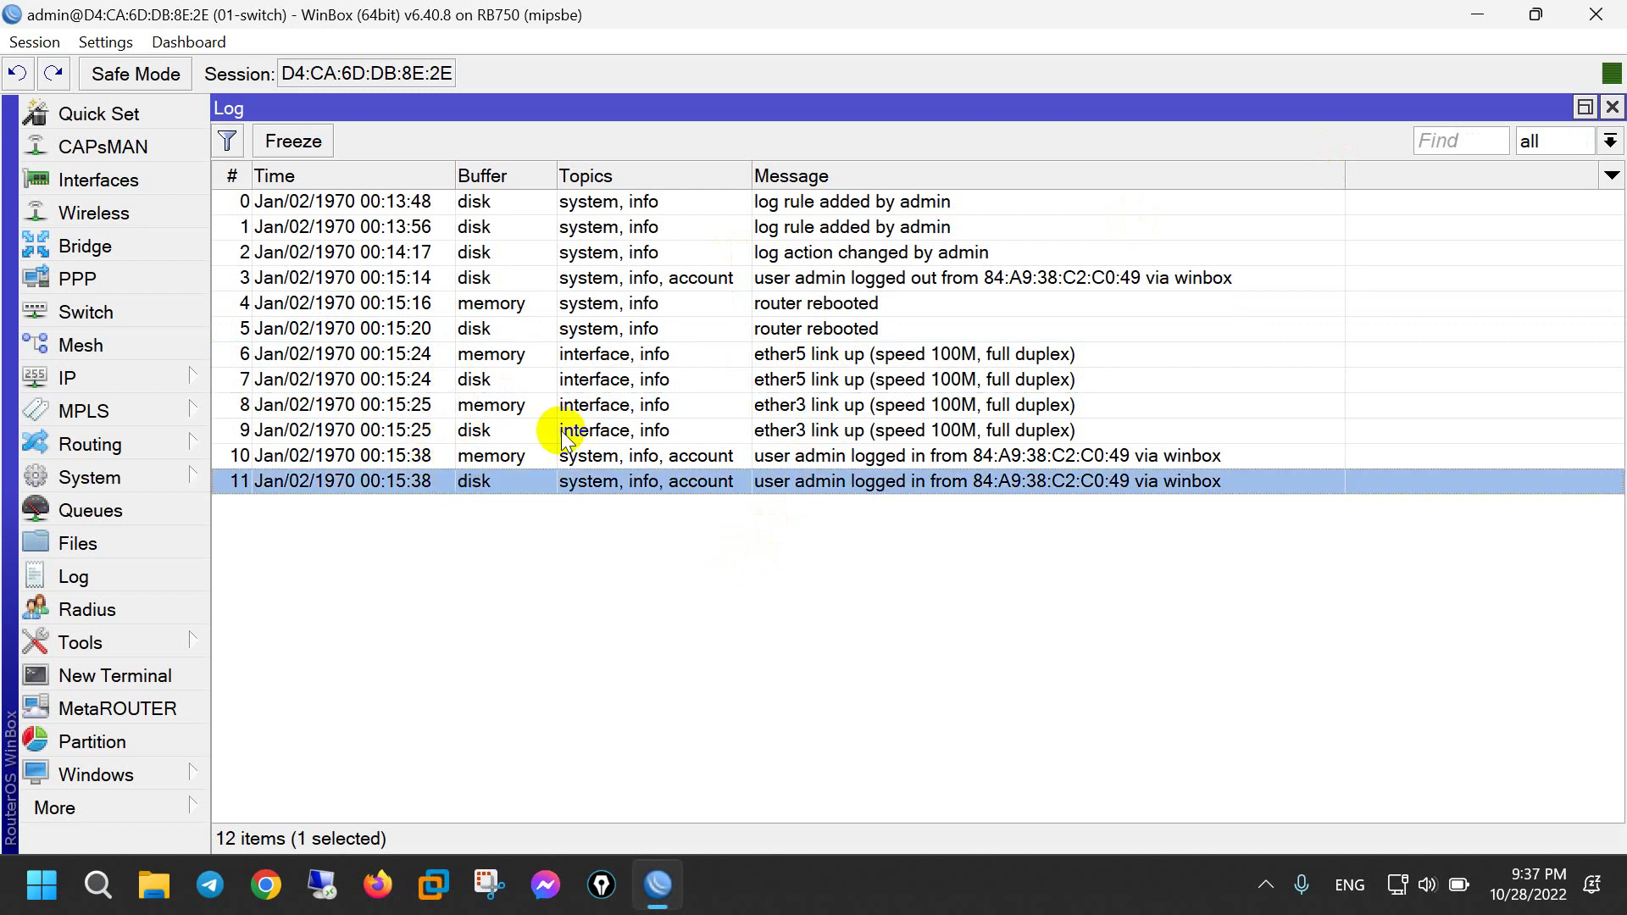
Step: Sort the log by buffer and again by time, comparing the disk and memory entries for the router reboot
left_click(484, 178)
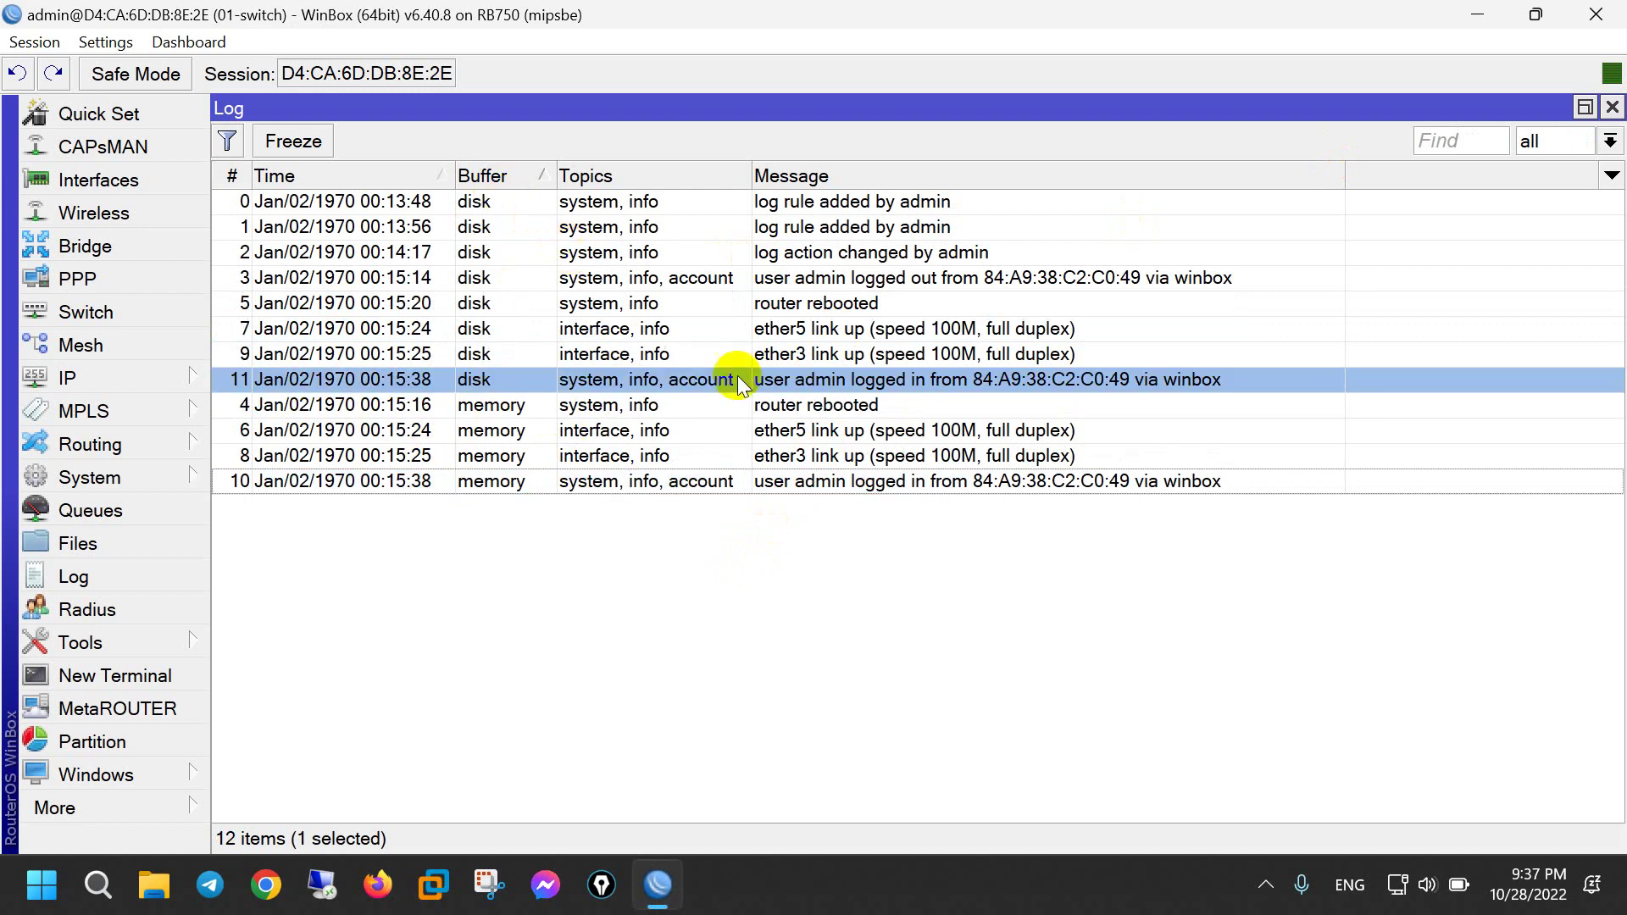
left_click(864, 303)
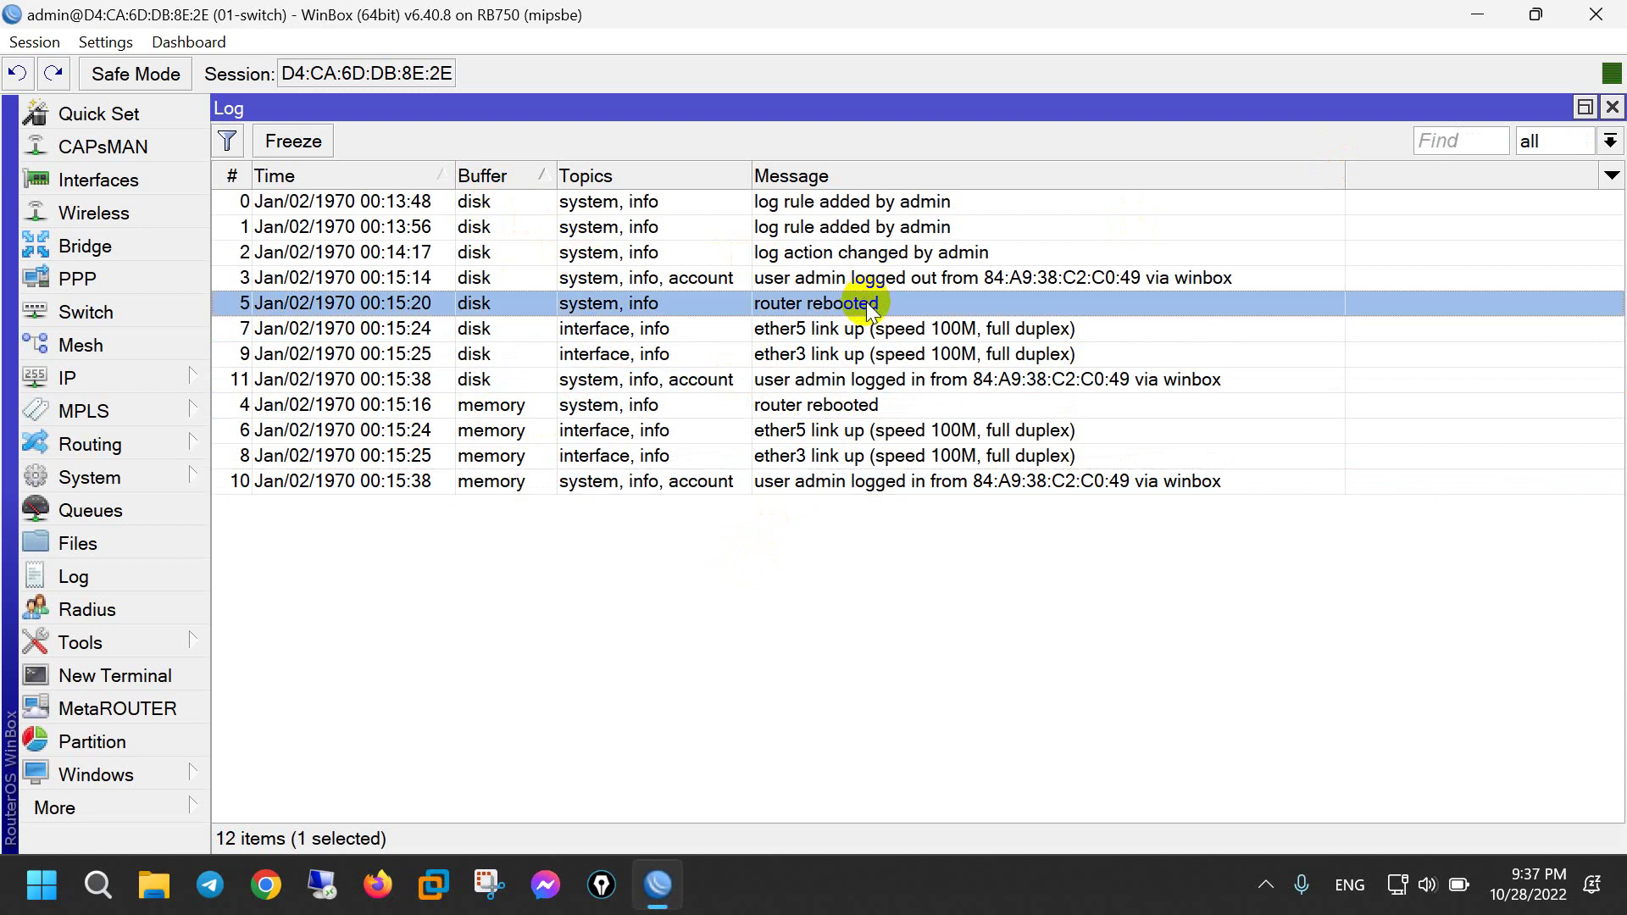
left_click(322, 169)
left_click(970, 406)
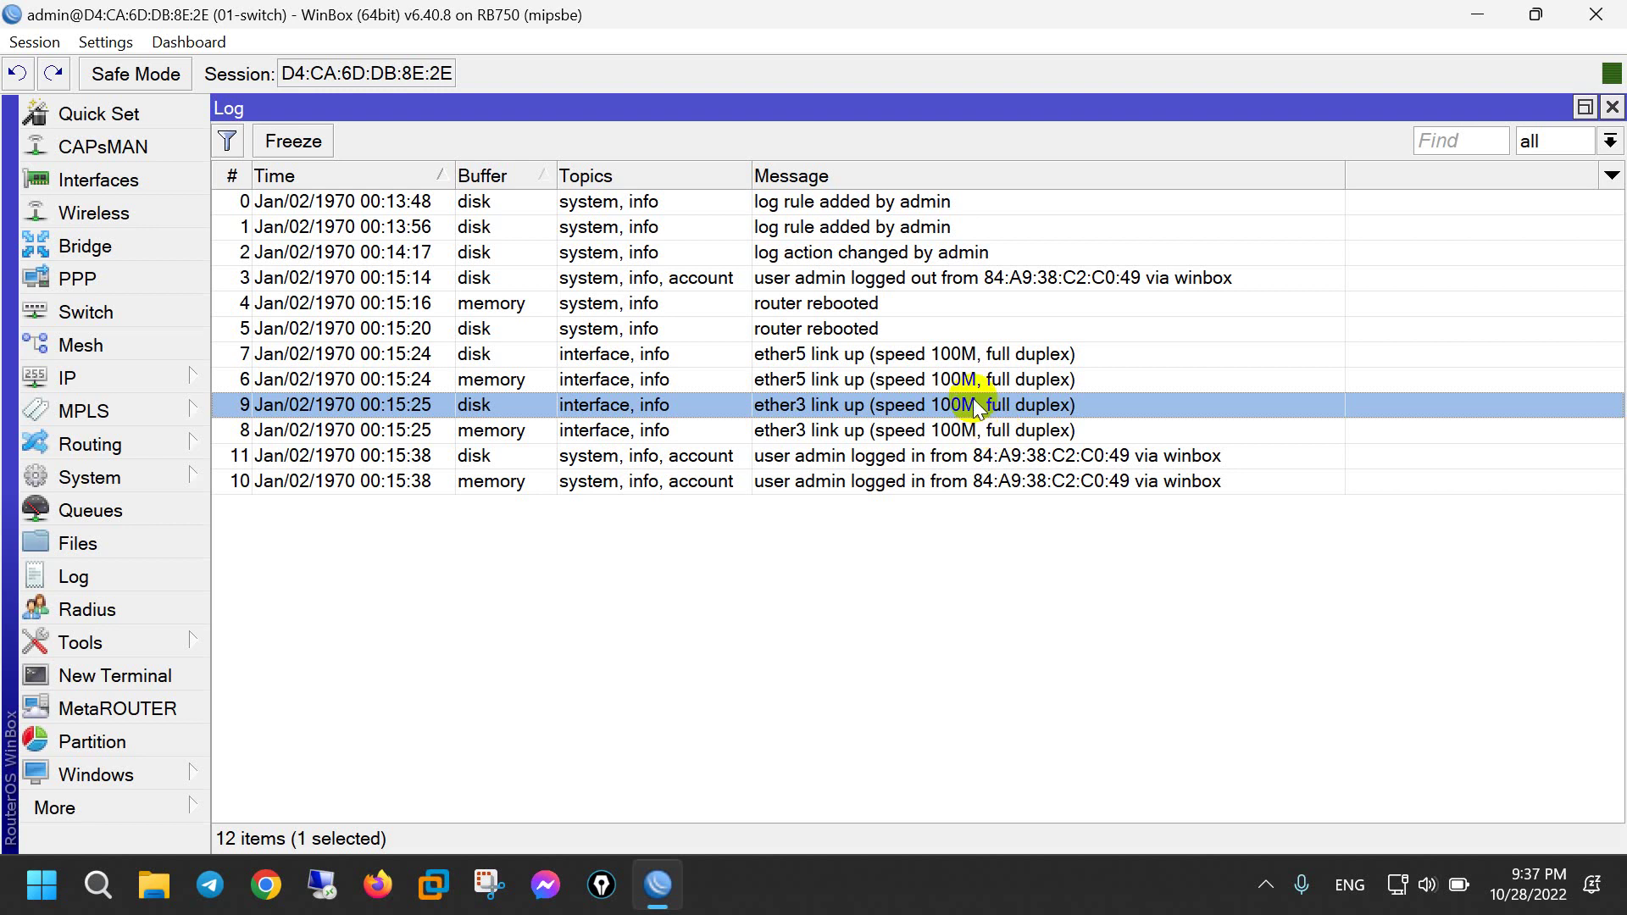
left_click(885, 310)
left_click(897, 323)
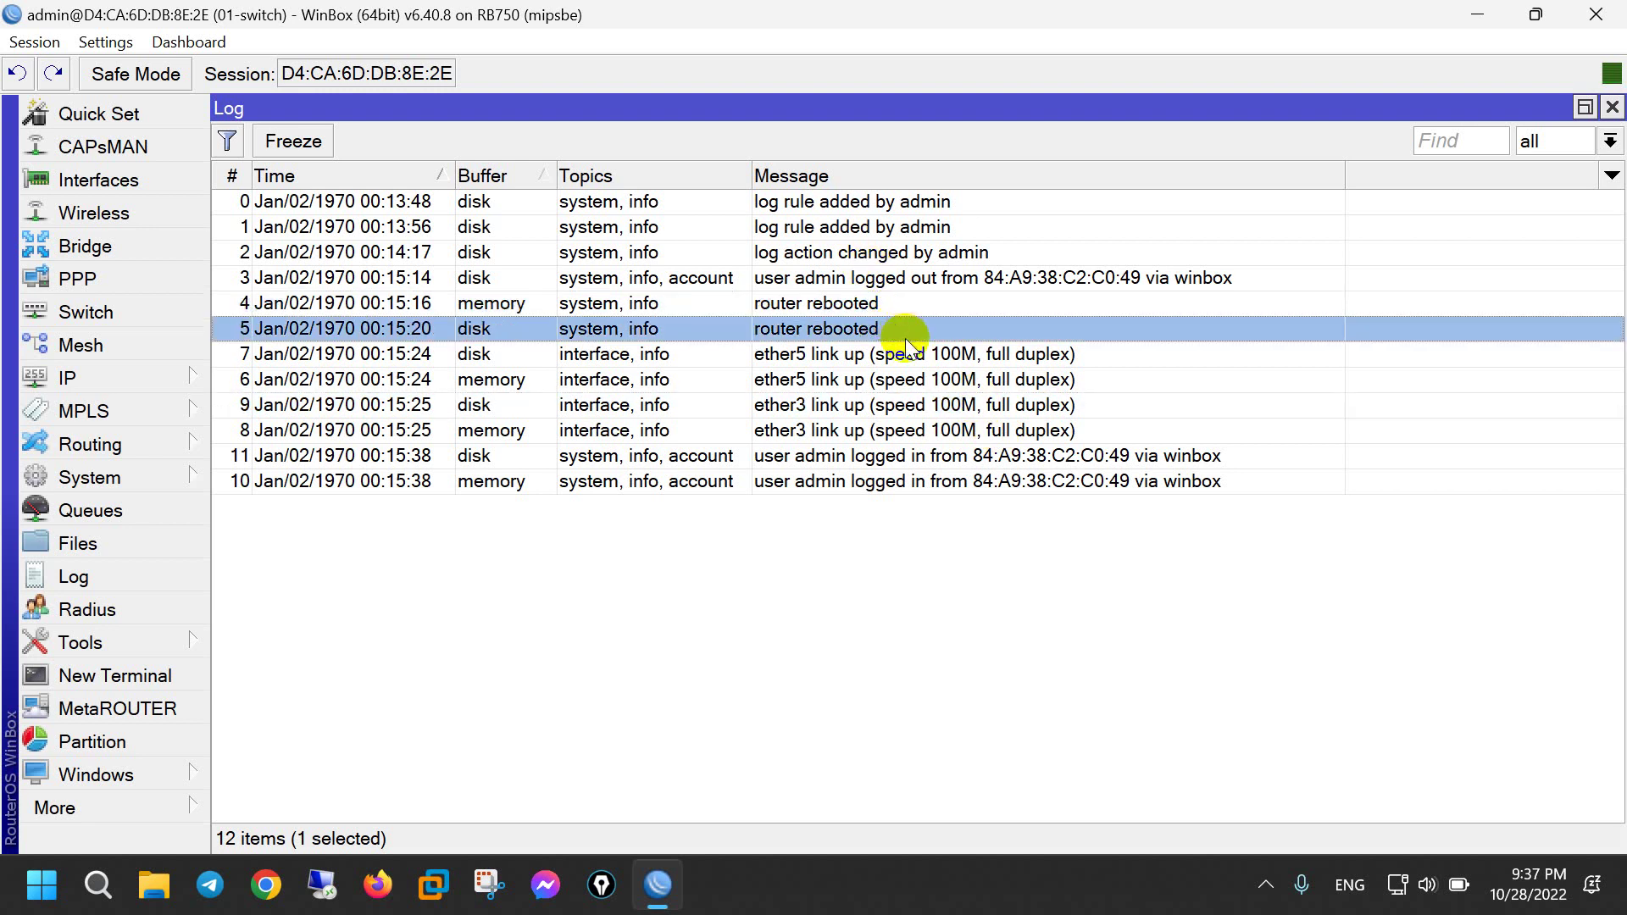
left_click(873, 298)
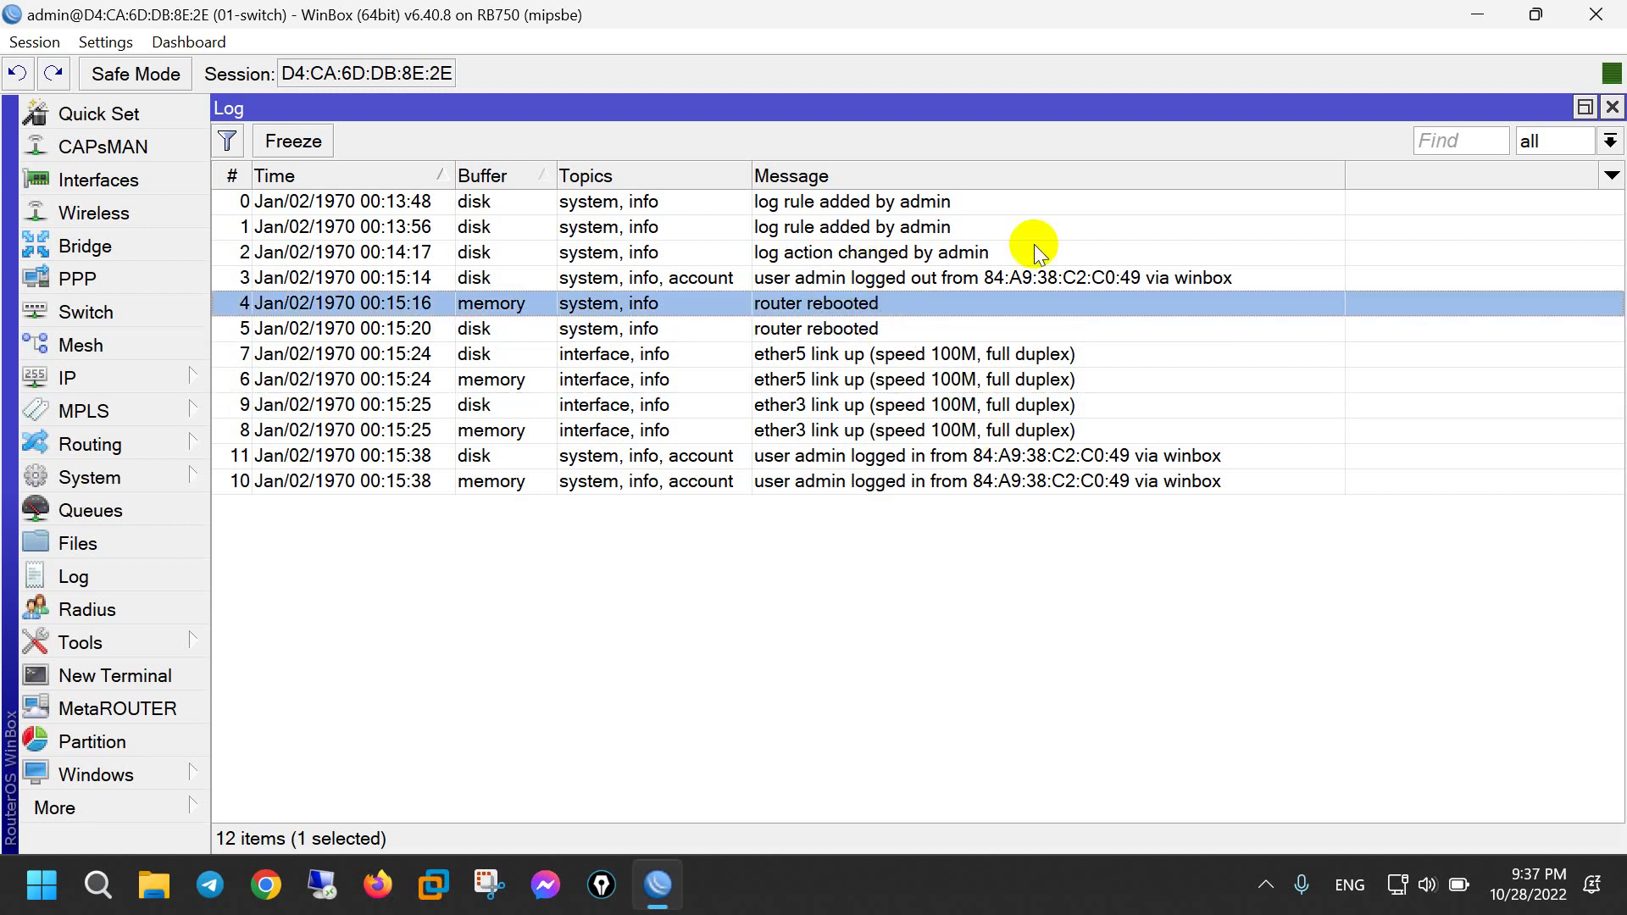
Step: Filter the log to the disk buffer, switch the filter to memory, and set it back to all
left_click(1610, 141)
left_click(1569, 190)
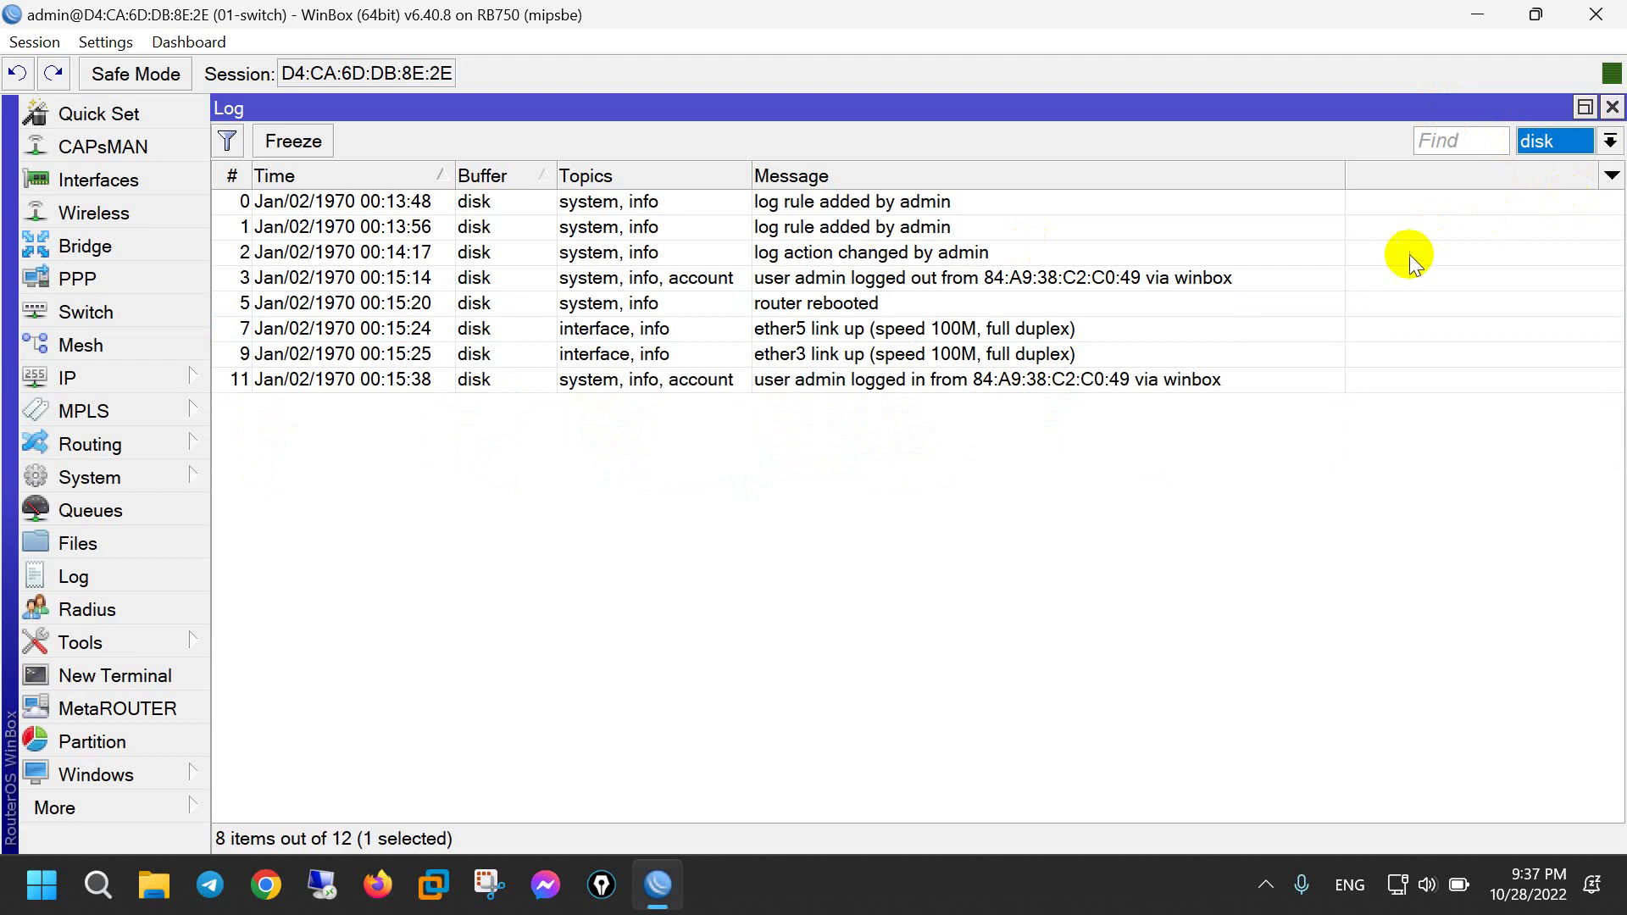
left_click(1558, 145)
left_click(1555, 213)
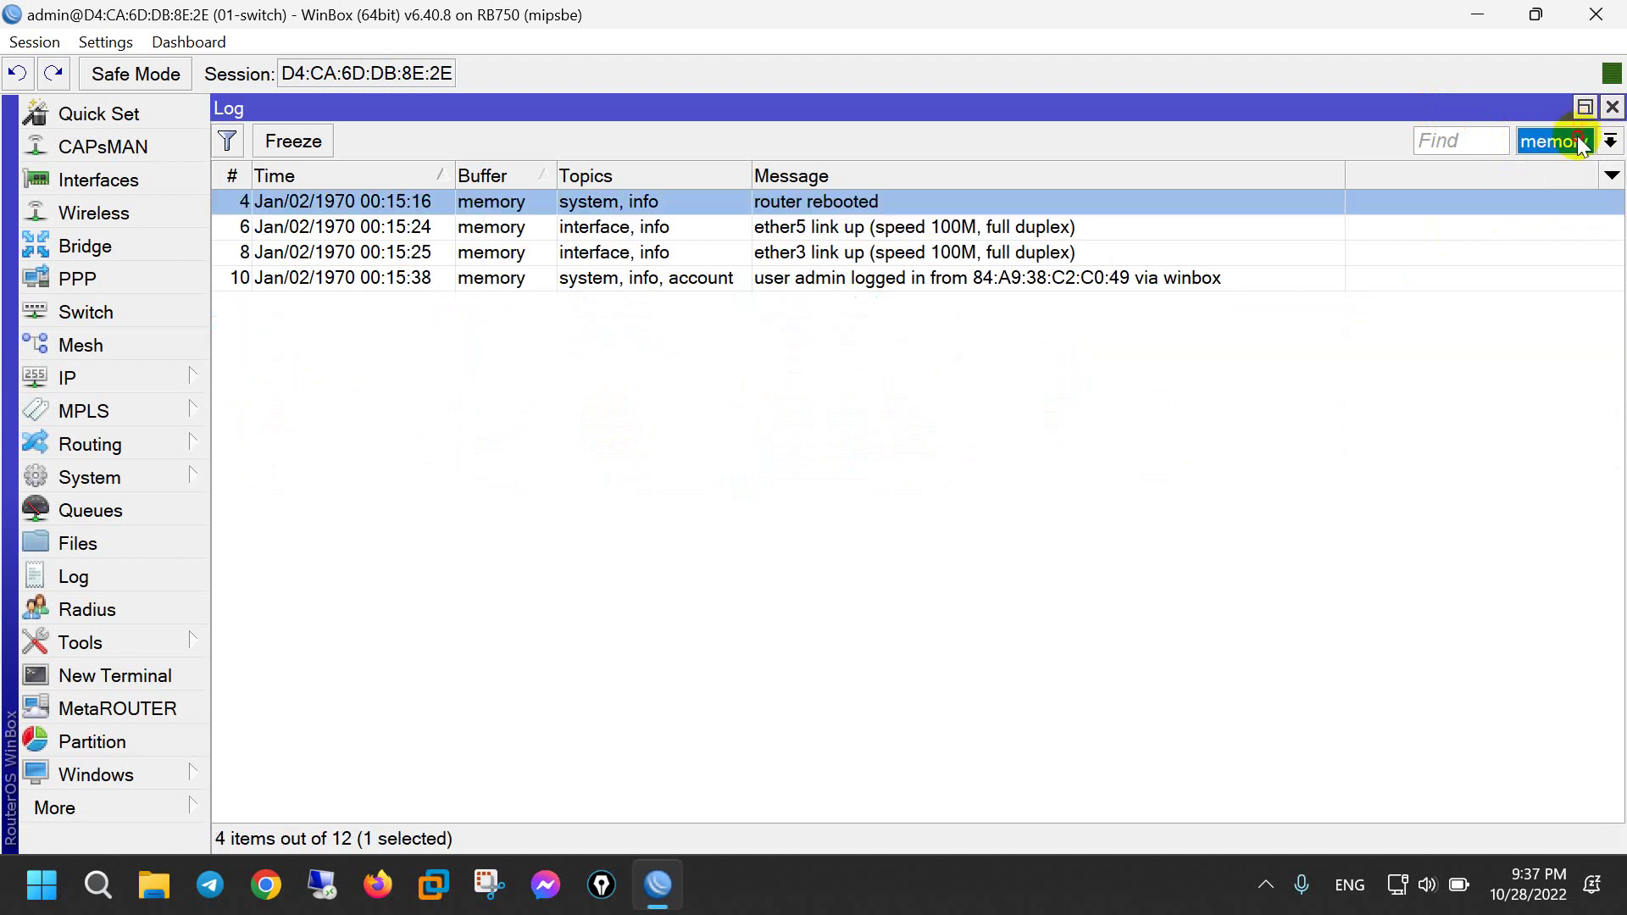
left_click(1559, 142)
left_click(1557, 170)
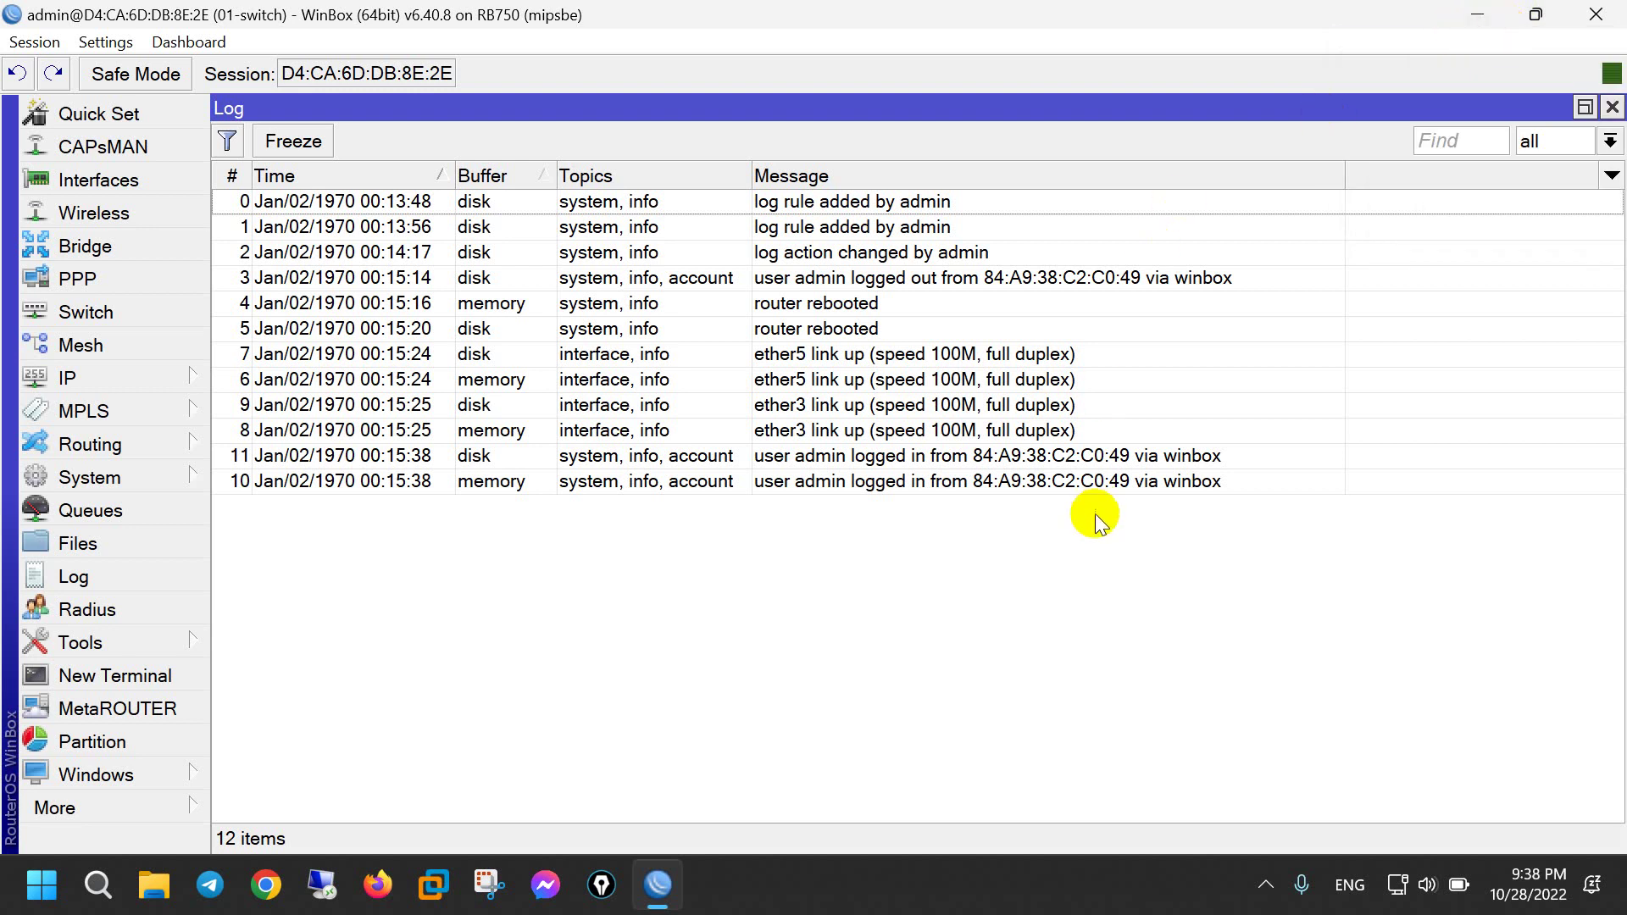
left_click(1554, 144)
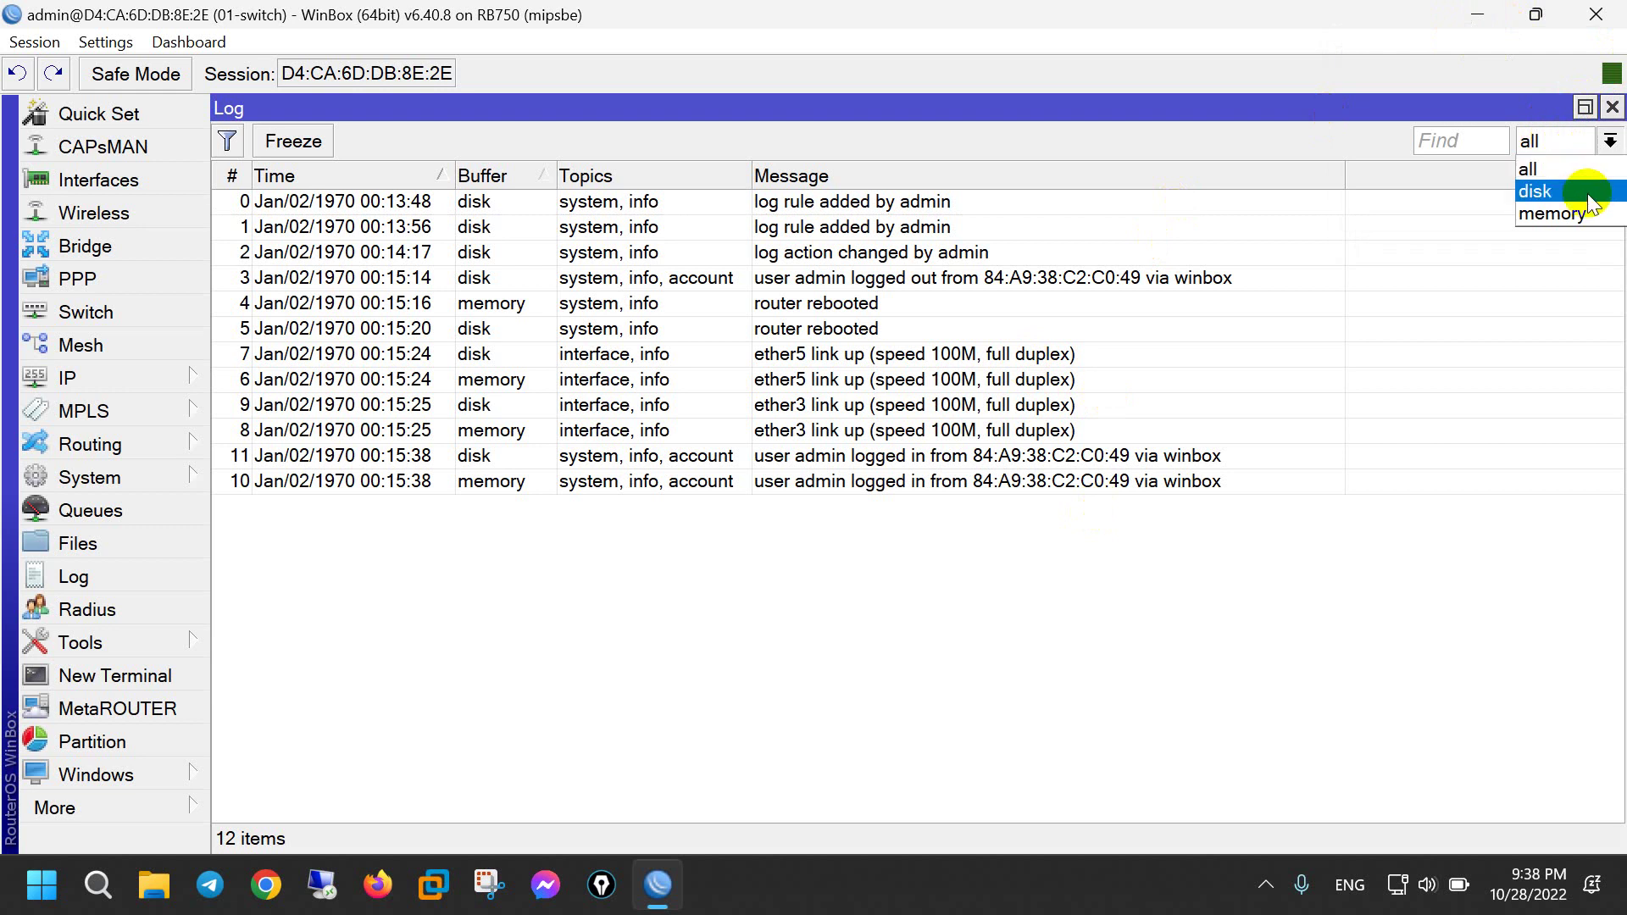
left_click(1390, 630)
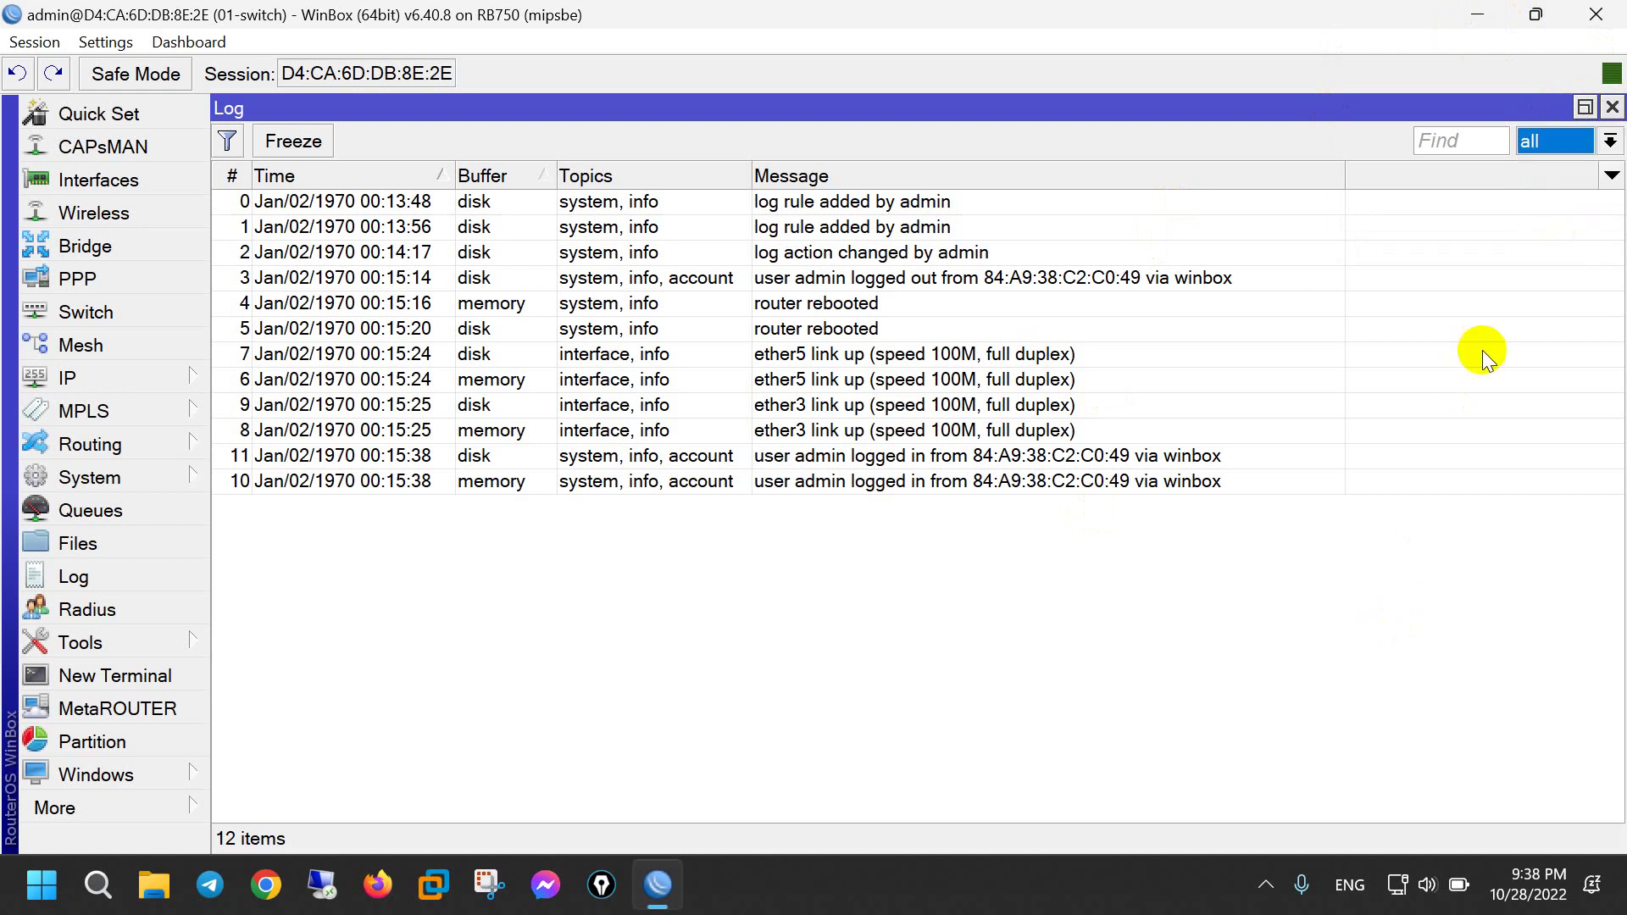
left_click(1495, 12)
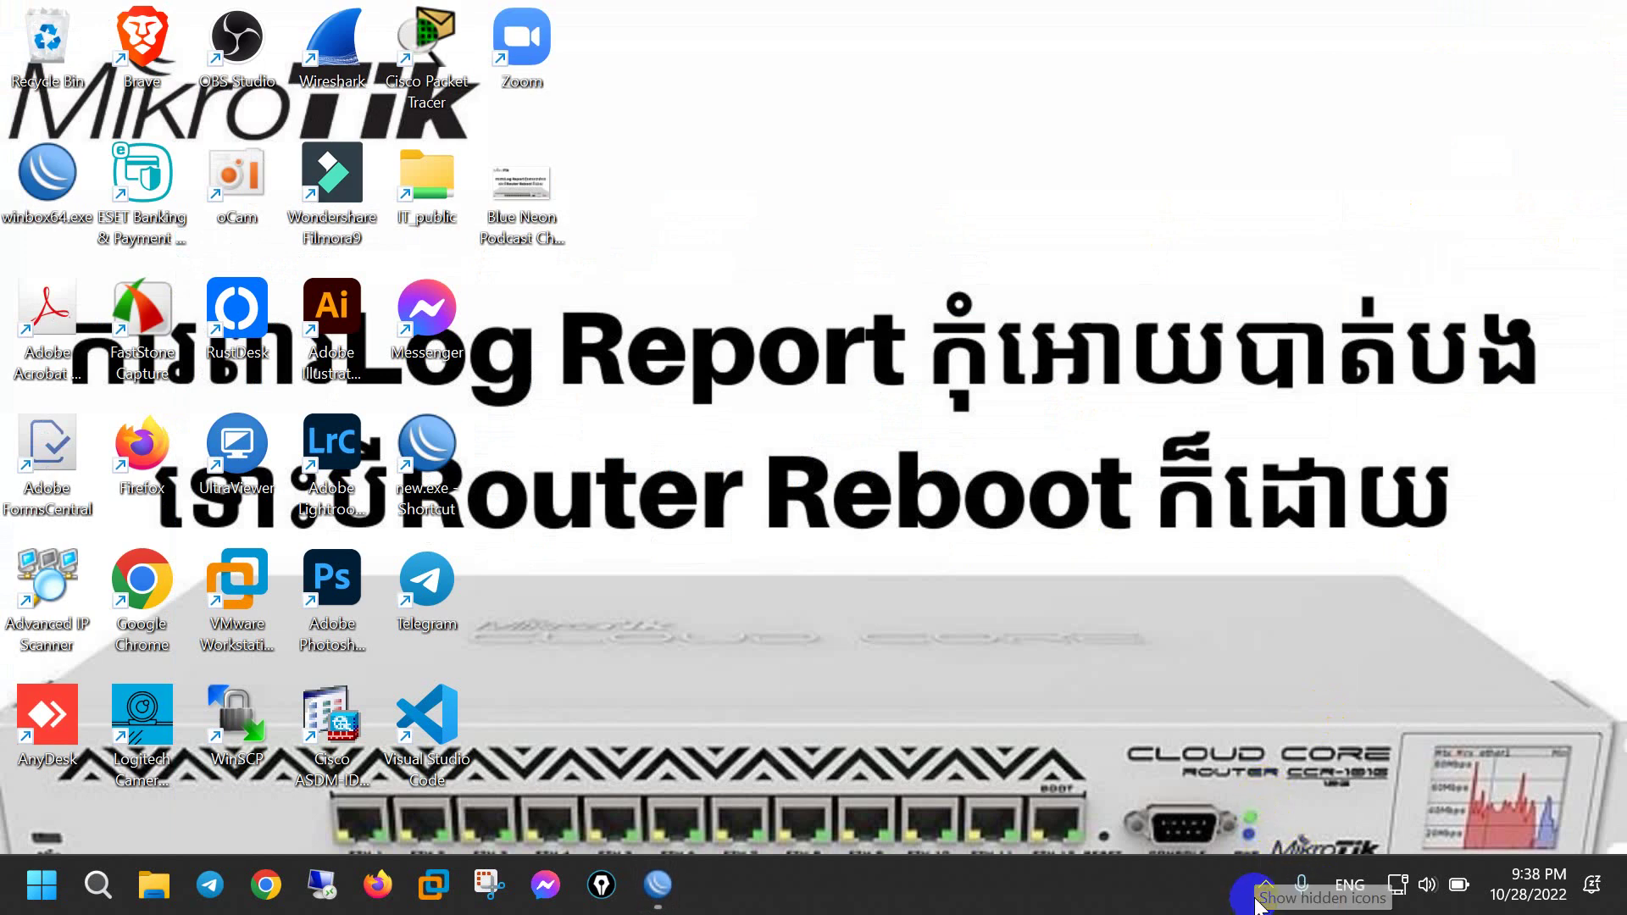
left_click(1257, 901)
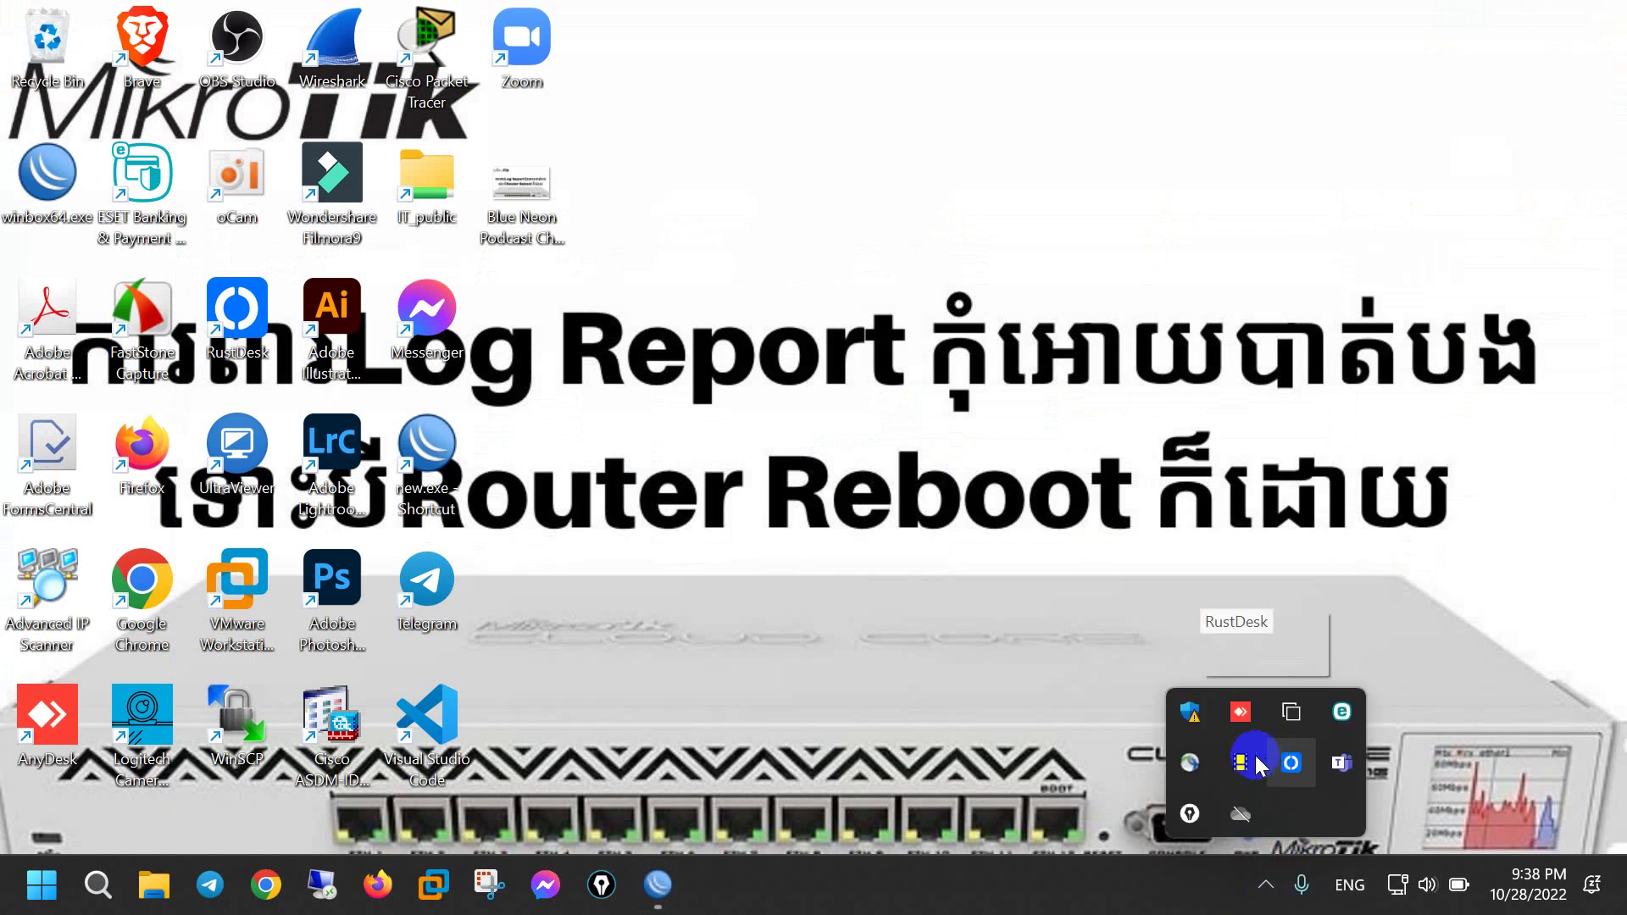